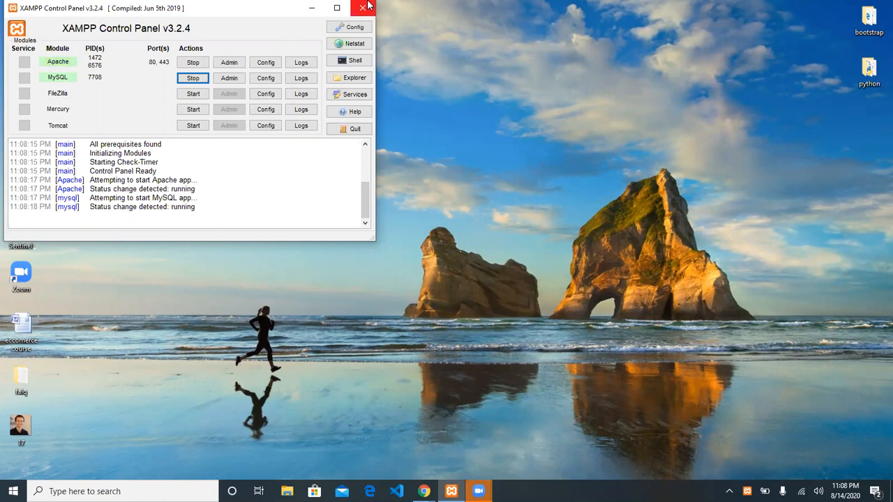
Browse to C:\xampp\htdocs in File Explorer and select the wordpresss folder
key(super+e)
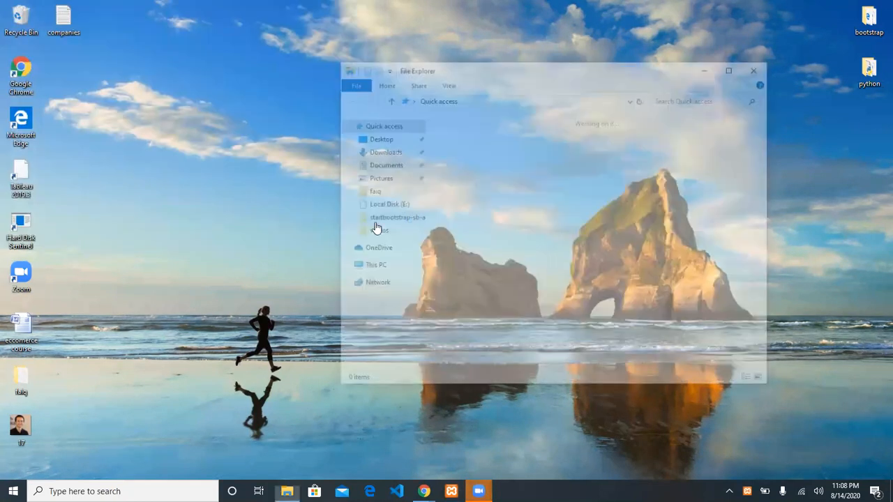
click(370, 266)
double_click(554, 277)
double_click(480, 216)
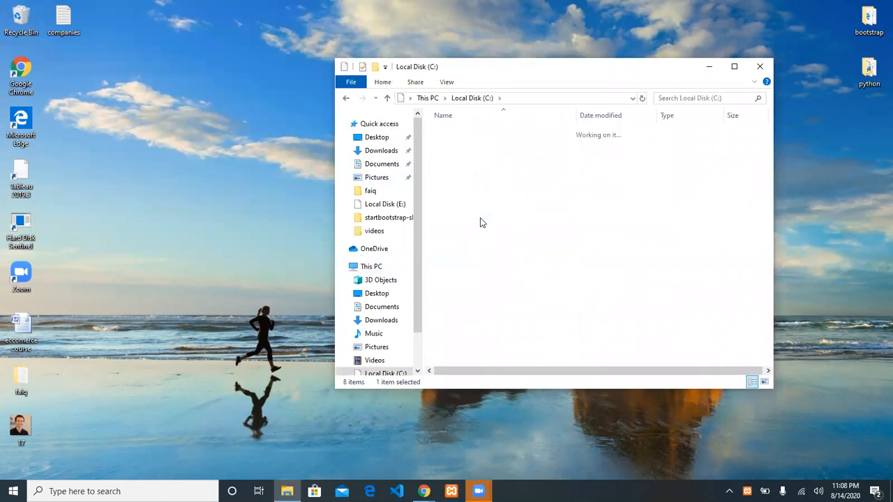
double_click(466, 191)
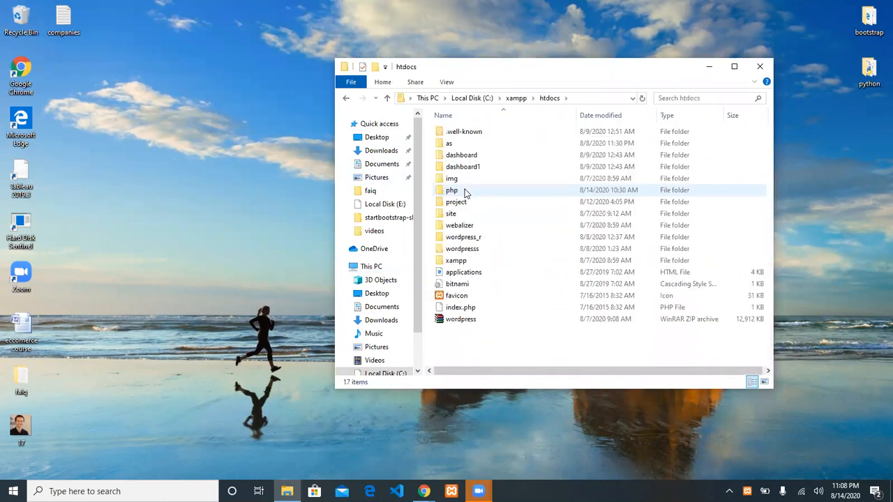
click(486, 253)
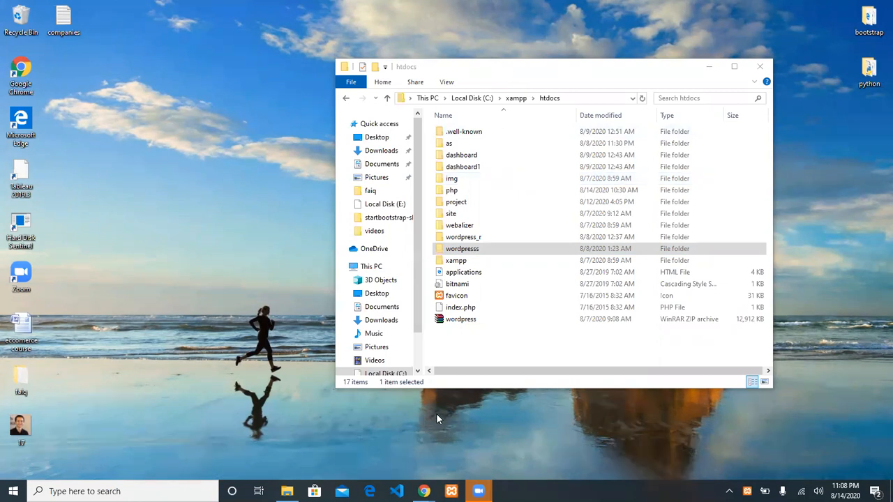
click(424, 491)
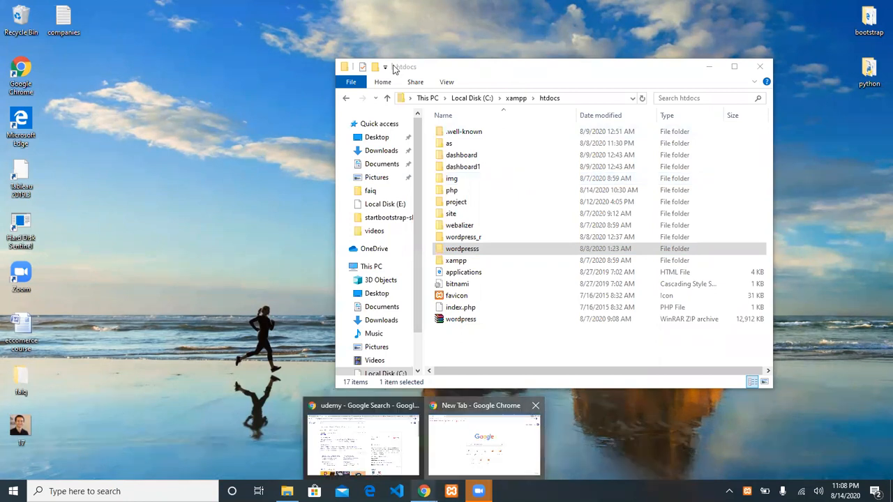
Load localhost/wordpresss in Chrome, which ends on an Error 404 page
click(360, 30)
text(loca)
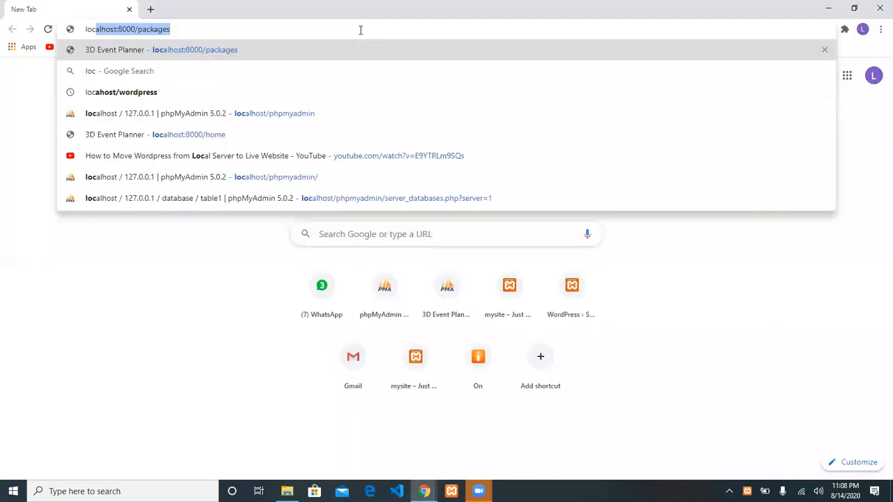
text(lhost)
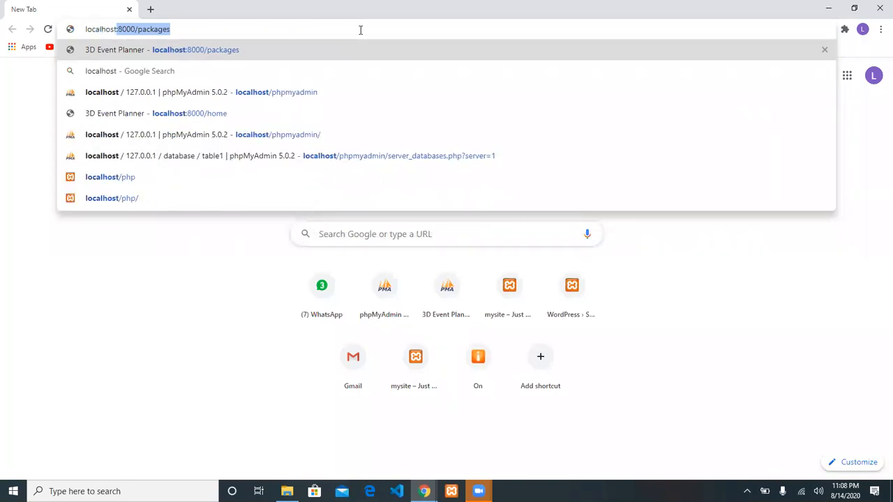
key(BackSpace)
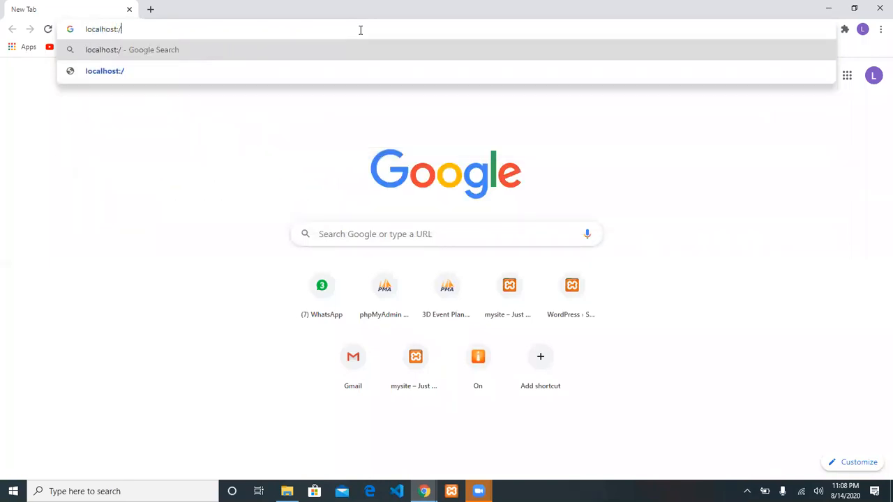
text(/)
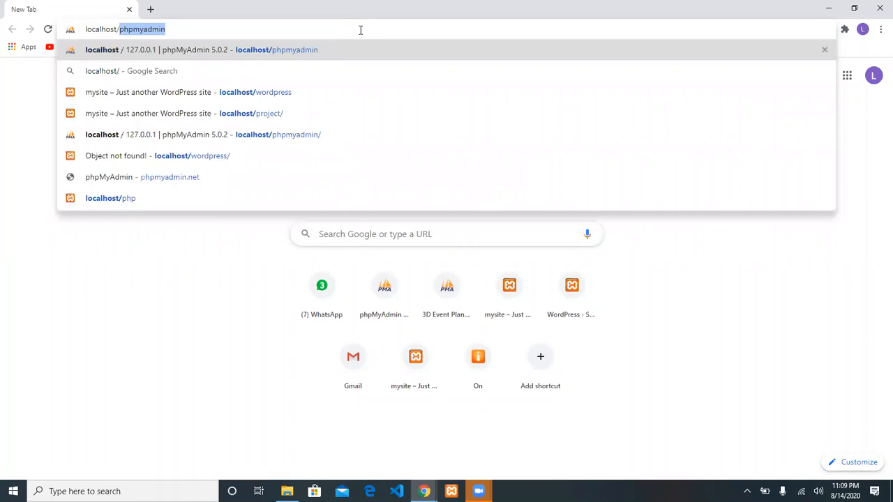
text(wordpresss)
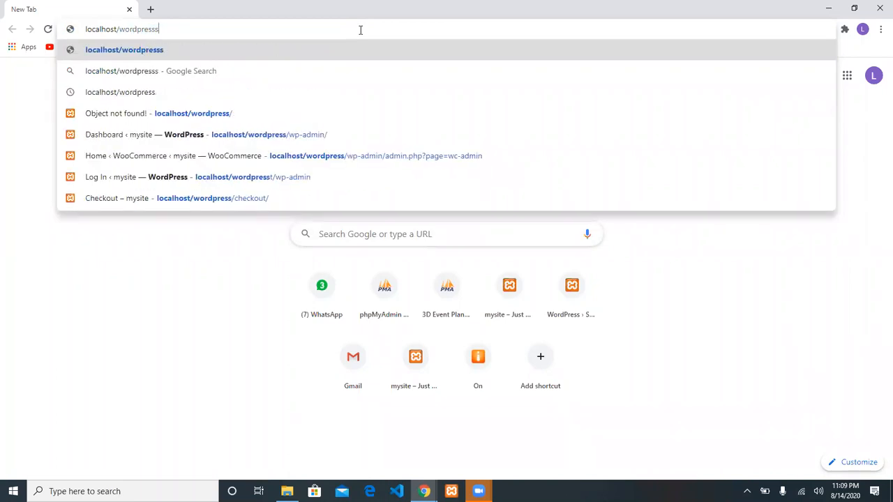
key(Return)
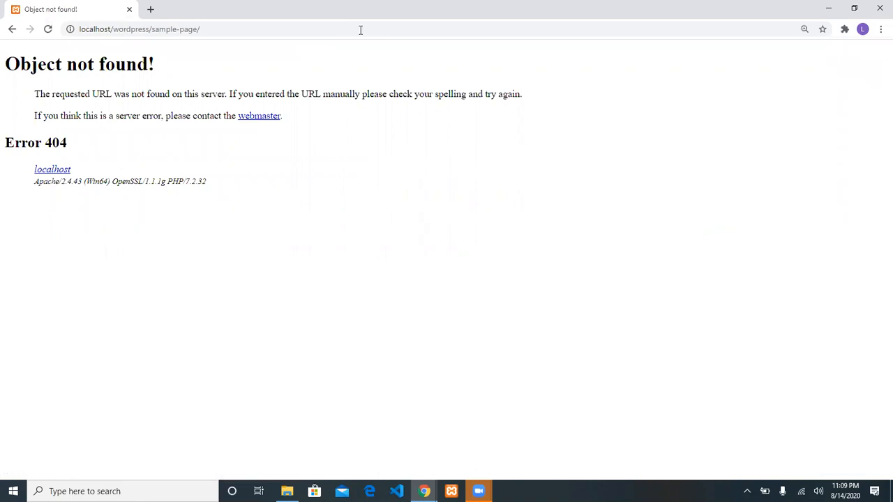
key(alt+Tab)
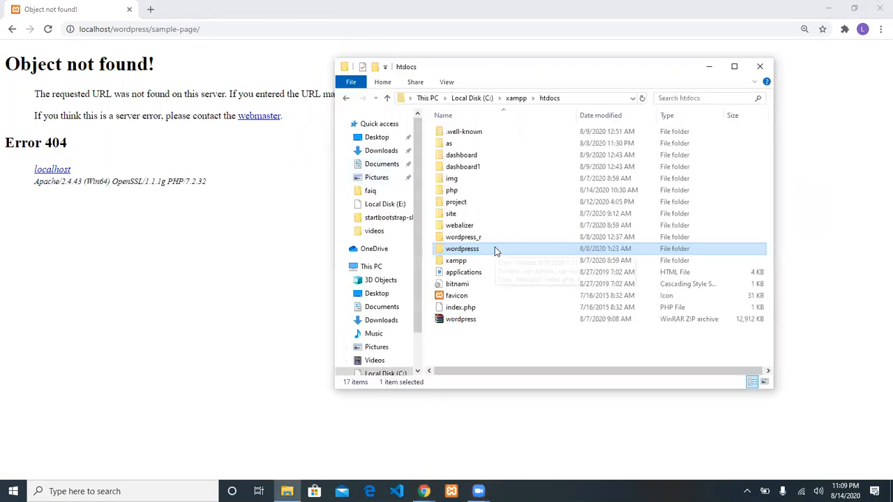
Rename the wordpresss folder in htdocs to wordpress by removing the extra s
click(495, 248)
click(495, 248)
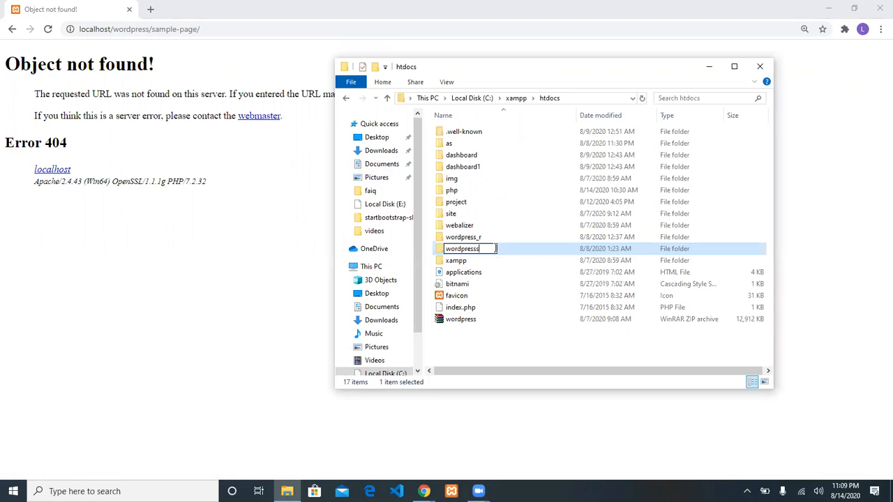
key(BackSpace)
key(Return)
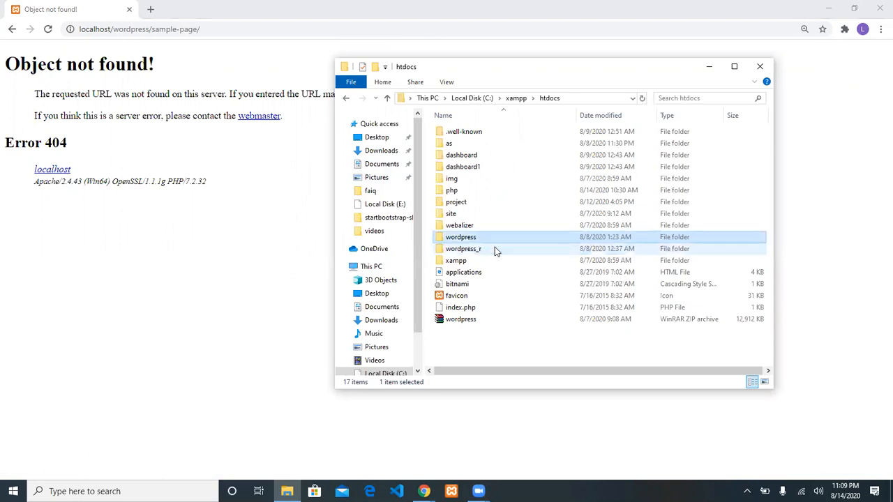
click(244, 28)
Correct the browser address to localhost/wordpress and load the mysite homepage
click(201, 29)
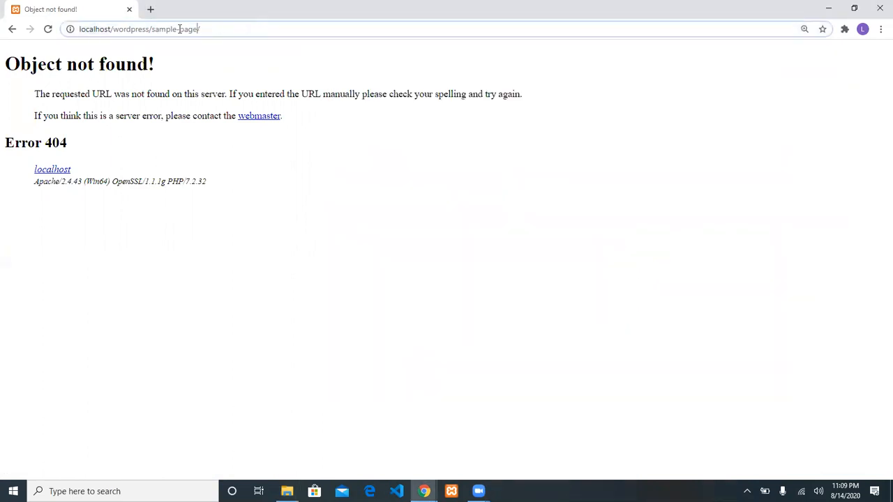
drag(147, 30, 309, 40)
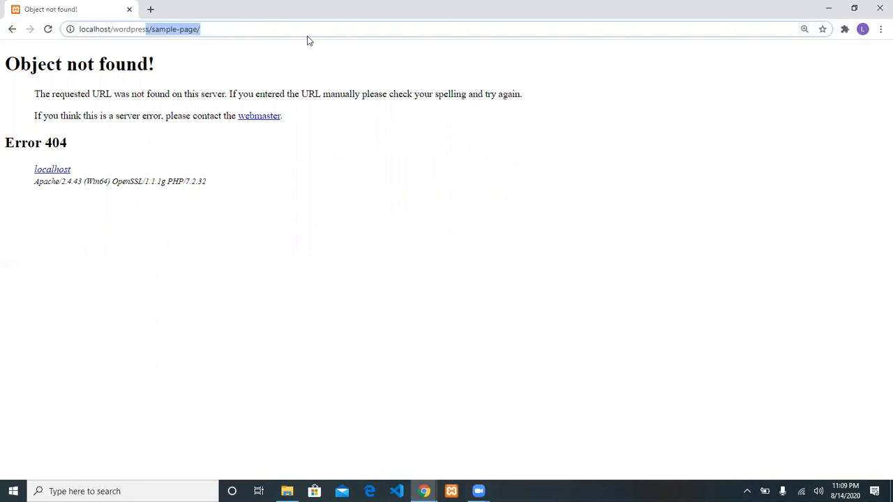
text(s)
key(Return)
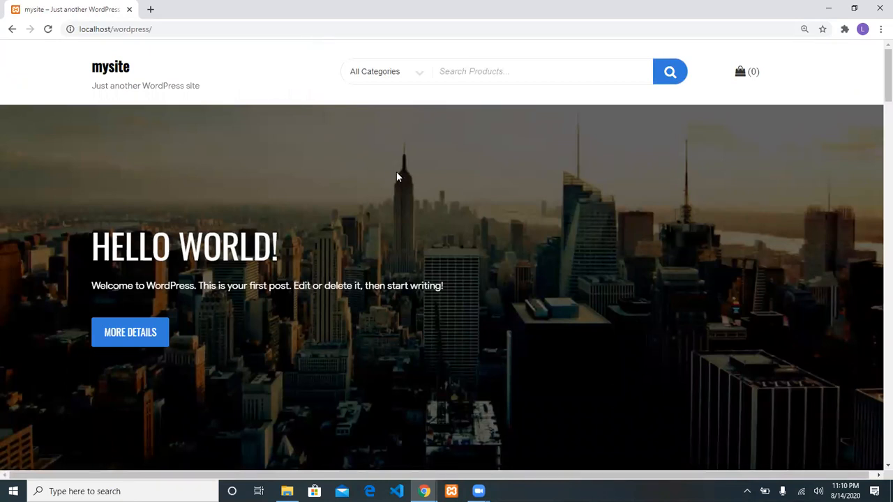
Scroll through the homepage's banner, product categories, pricing plans and New In products
scroll(397, 178, down, 7)
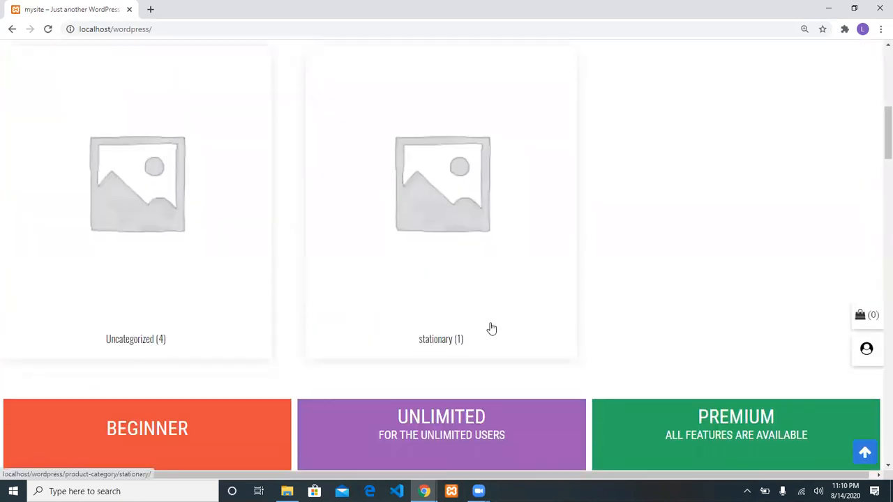
scroll(359, 233, down, 6)
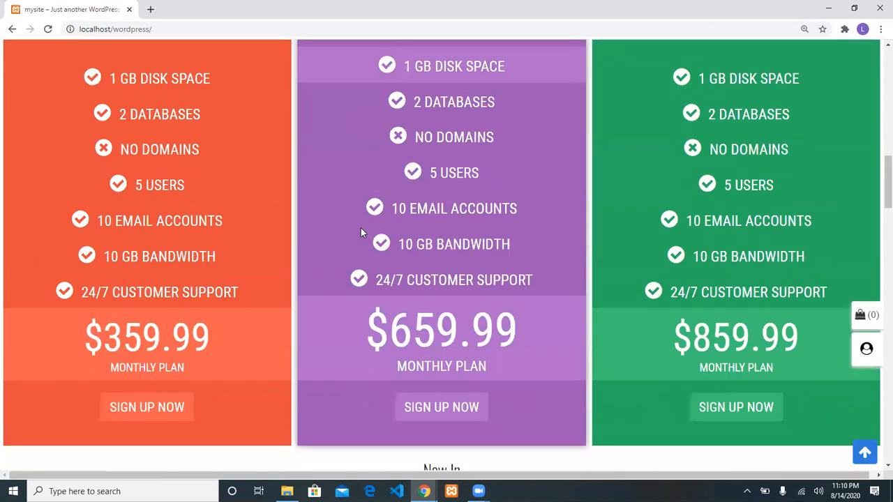
scroll(361, 232, down, 3)
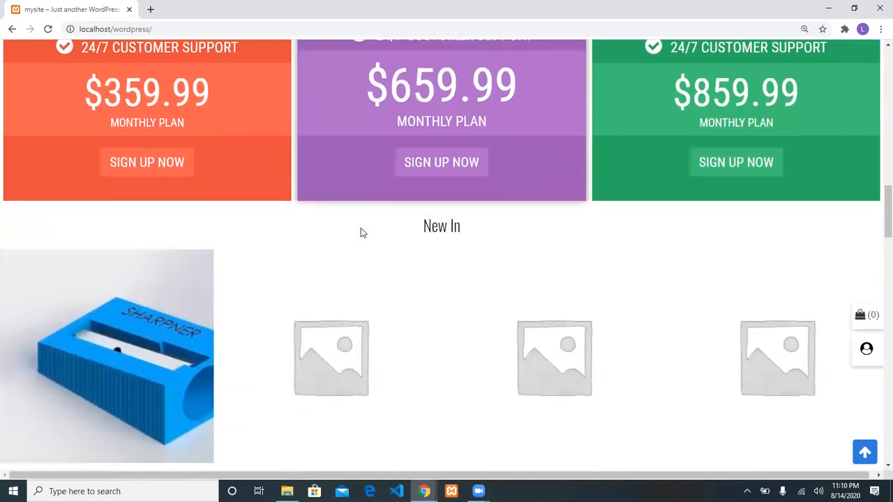
scroll(361, 232, down, 3)
scroll(339, 239, up, 3)
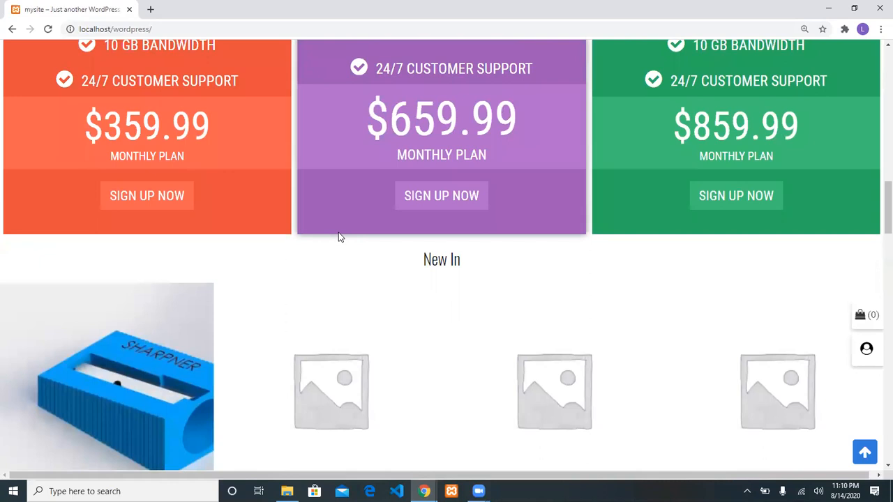
scroll(338, 238, up, 5)
scroll(338, 237, up, 8)
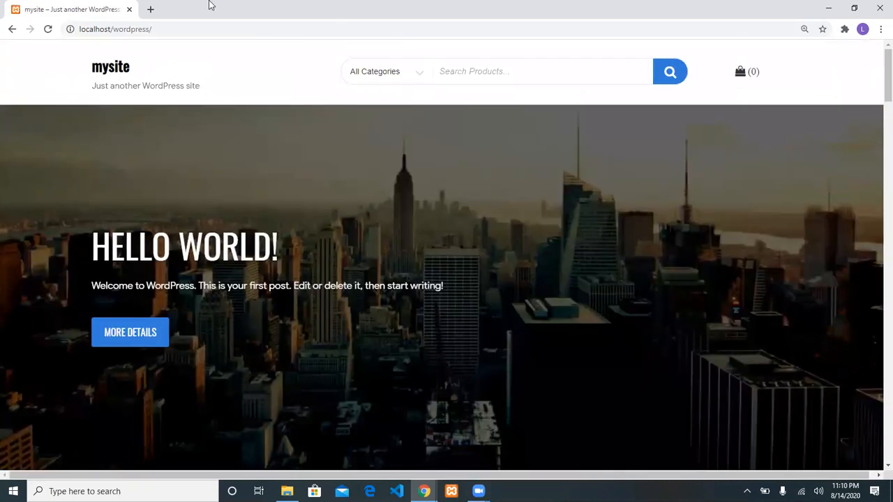
Load localhost/wordpress/ in a new tab to reach the admin login form
click(150, 9)
text(localhost)
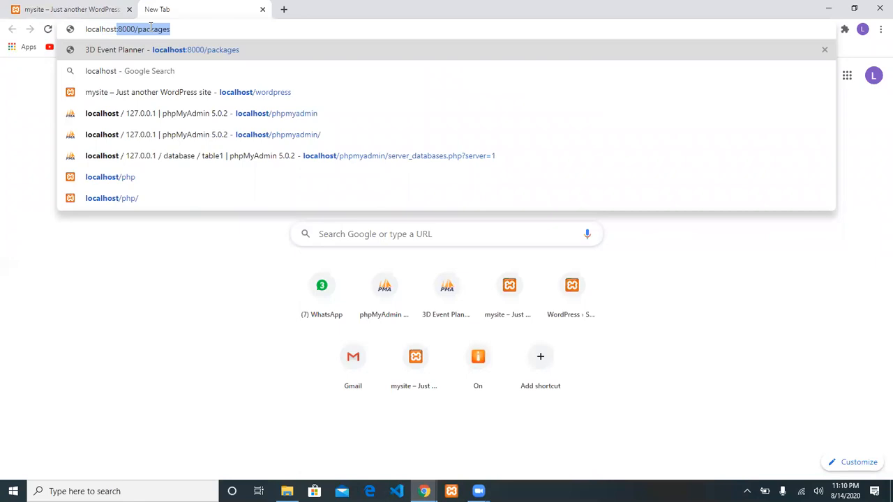
text(/worp)
key(BackSpace)
text(dpress/)
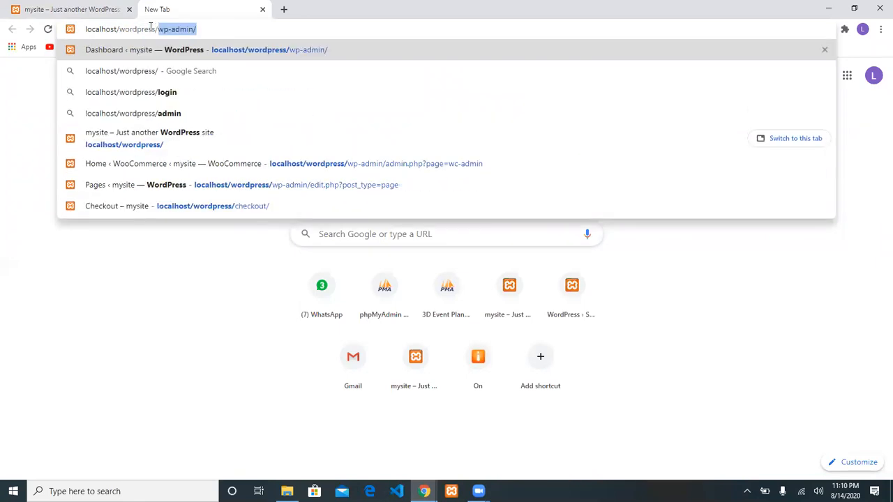
key(Return)
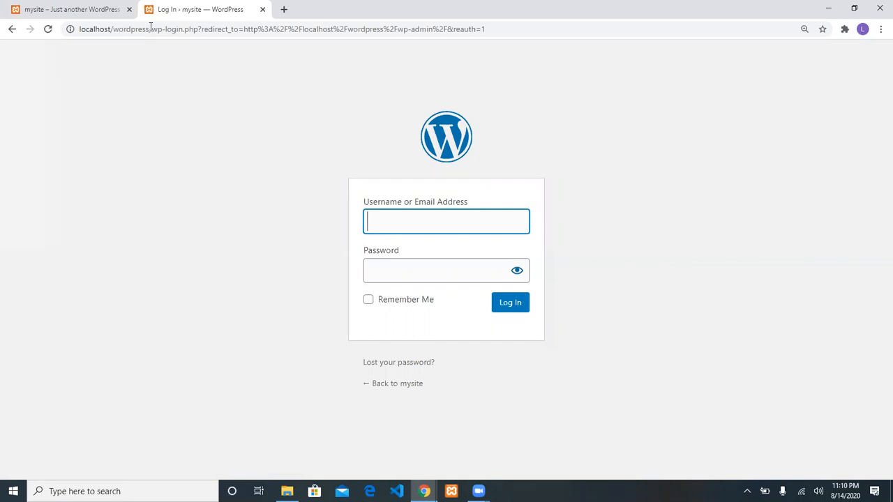
Enter the admin account's username and password and log in
text(admin)
key(Tab)
text(admin123)
key(Return)
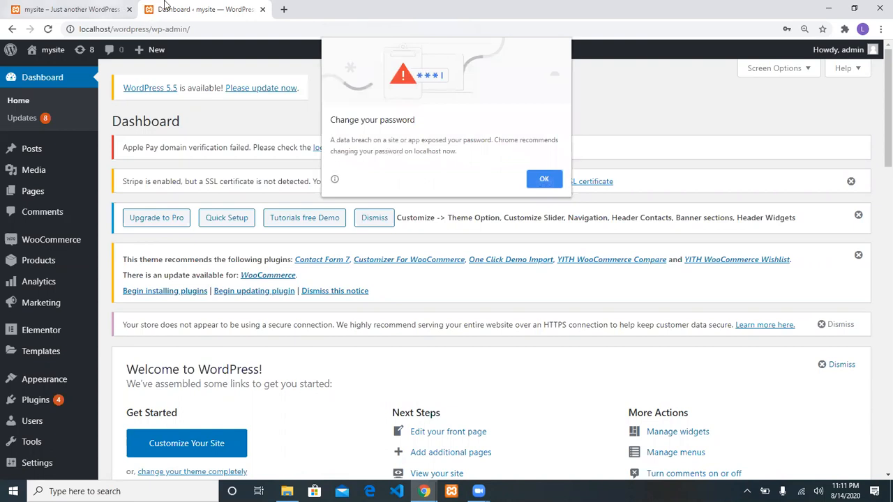
Dismiss the password warning and open Appearance > Customize for the Ecommerce Storefront theme
click(545, 180)
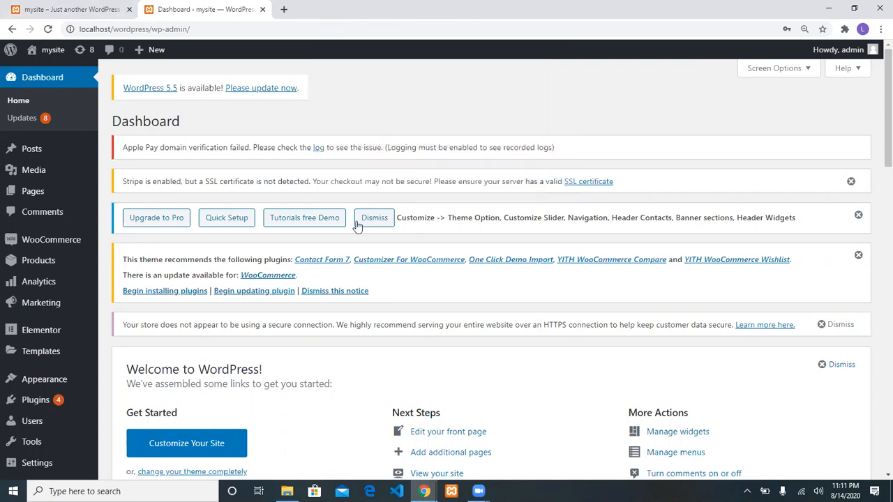
scroll(355, 225, down, 3)
scroll(355, 225, down, 3)
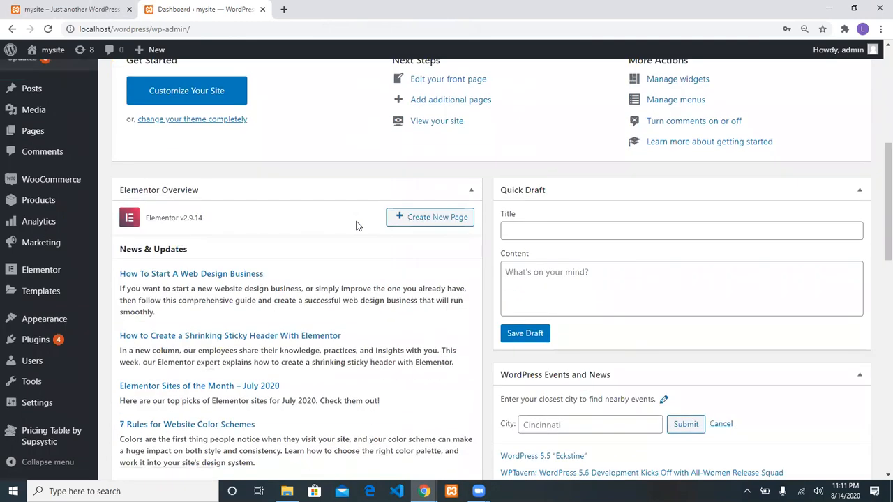
scroll(356, 226, up, 6)
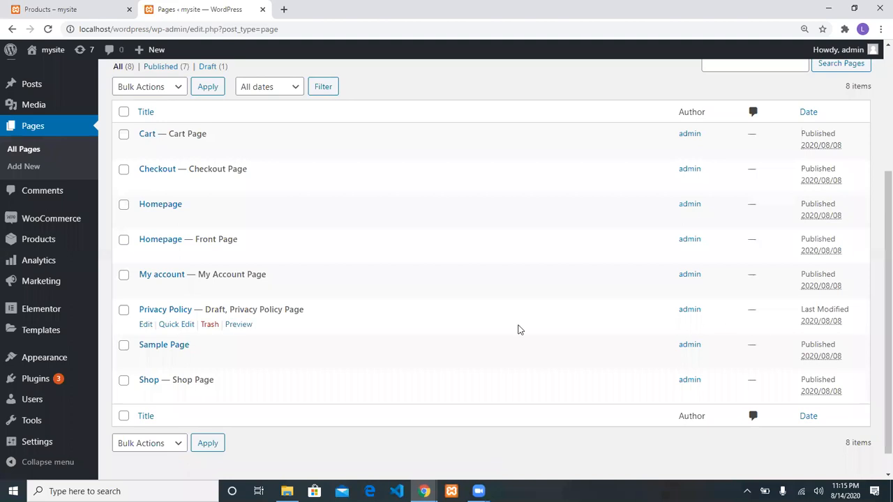
scroll(56, 342, down, 1)
mouse_move(55, 426)
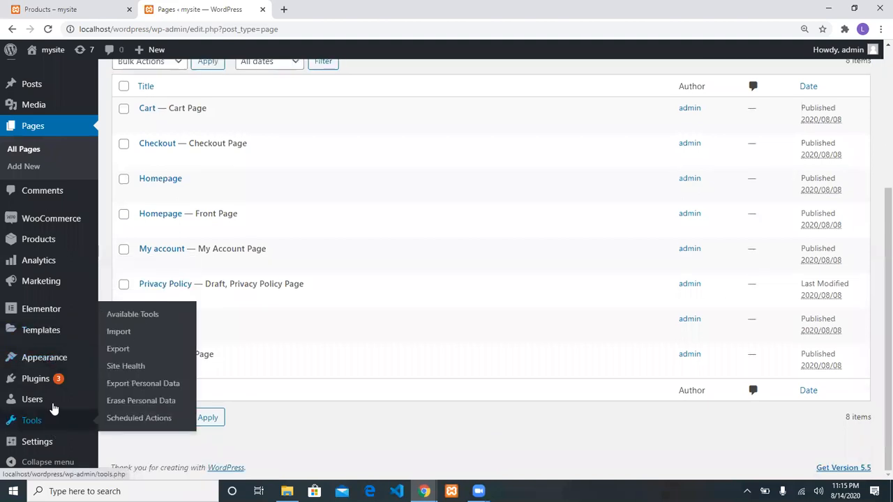
mouse_move(45, 359)
click(128, 293)
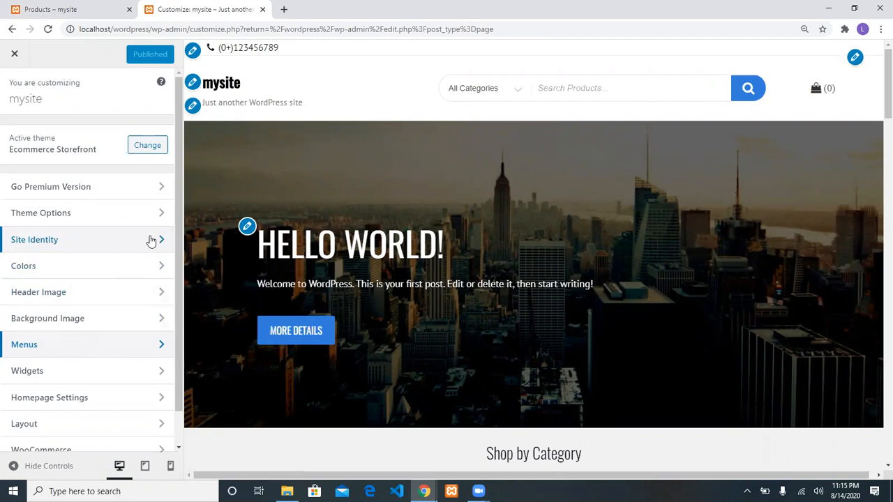
Create menu 'primary' for Top Menu and Footer Menu, auto-adding new top-level pages
click(112, 344)
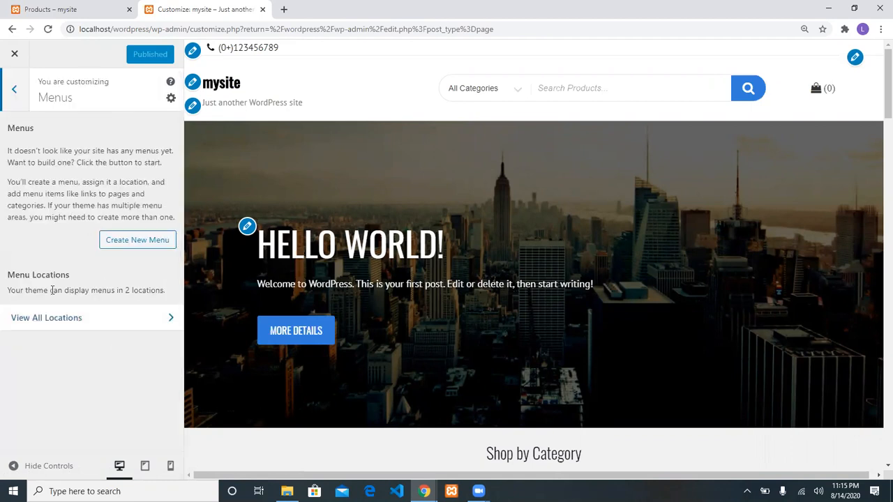
click(157, 245)
click(121, 153)
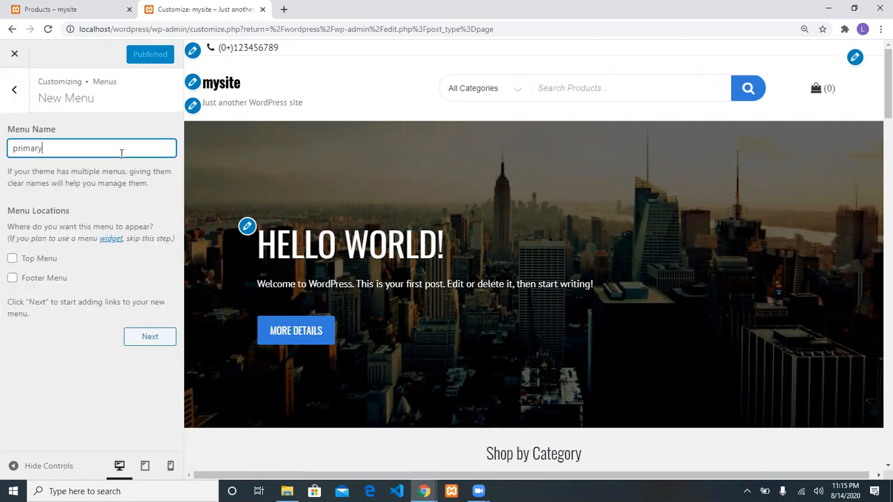
click(44, 260)
click(26, 280)
click(156, 334)
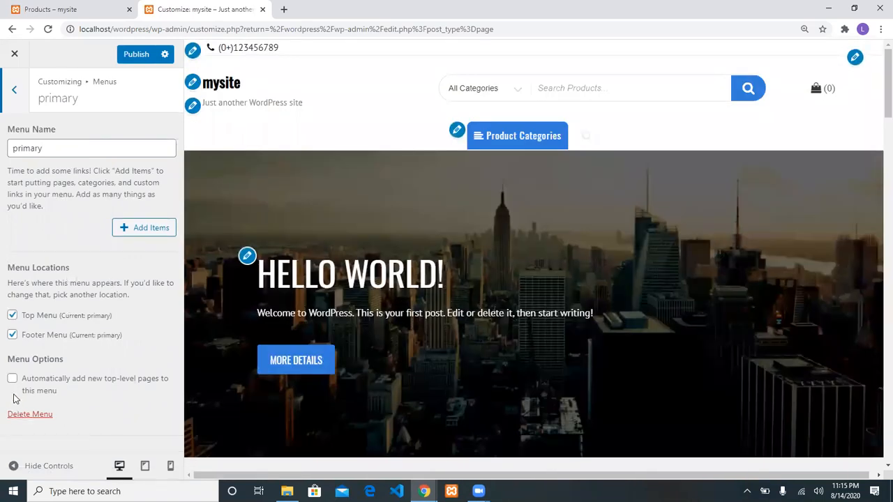
click(14, 380)
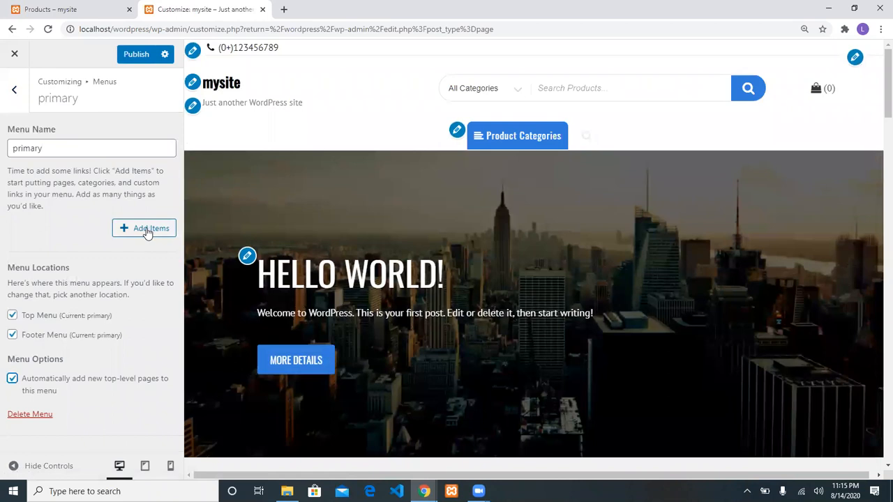
Add the existing Homepage and Shop pages to the primary menu
click(146, 234)
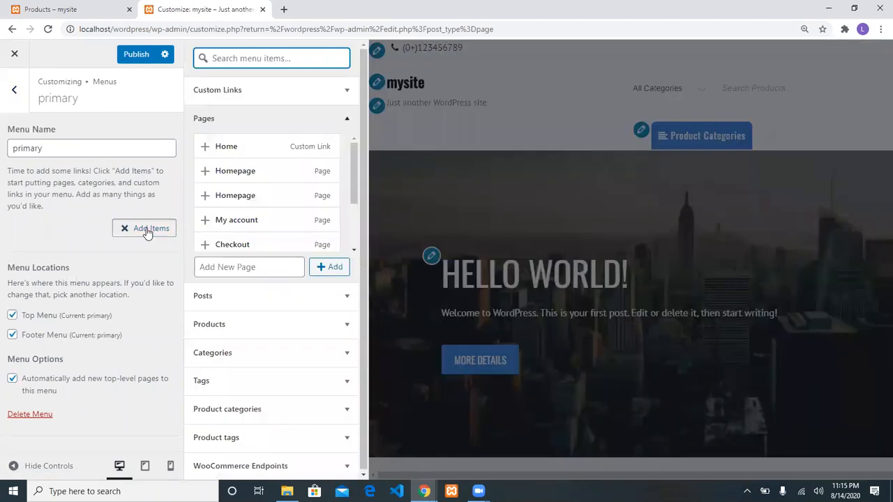
click(206, 174)
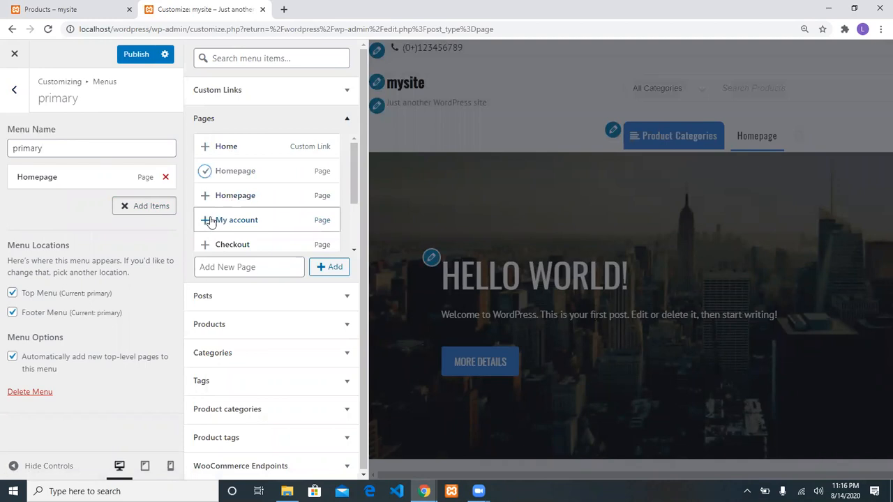
scroll(207, 219, down, 2)
click(204, 210)
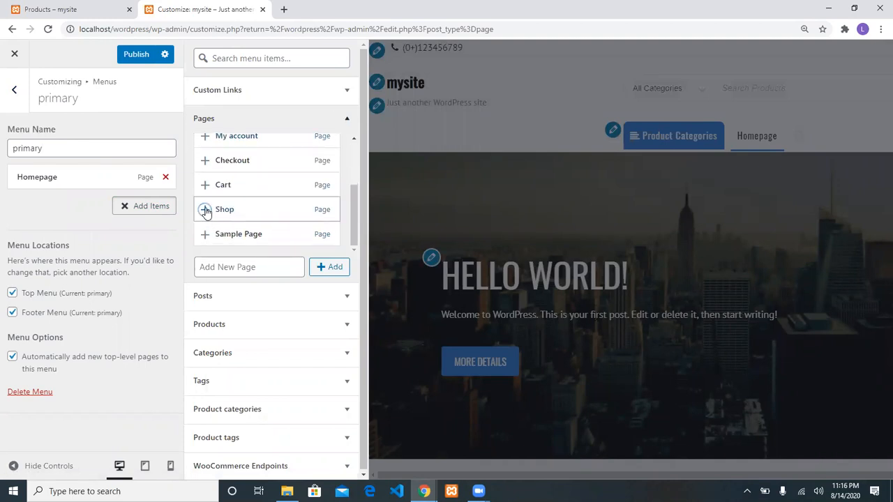
Create new About Us and Contact Us pages in the menu and publish the changes
click(272, 262)
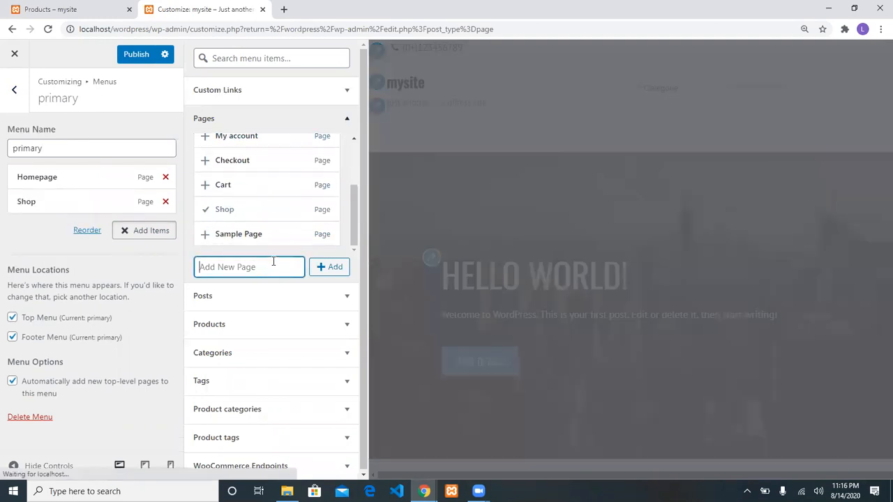
text(About Us)
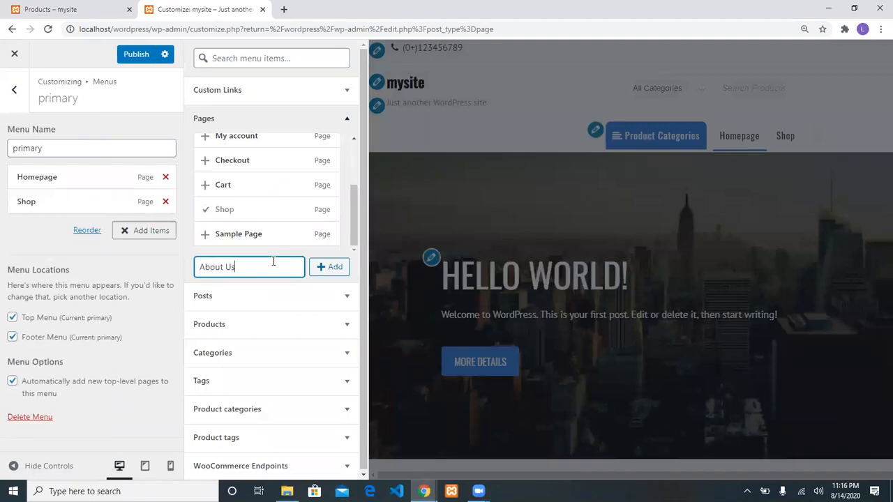
click(322, 266)
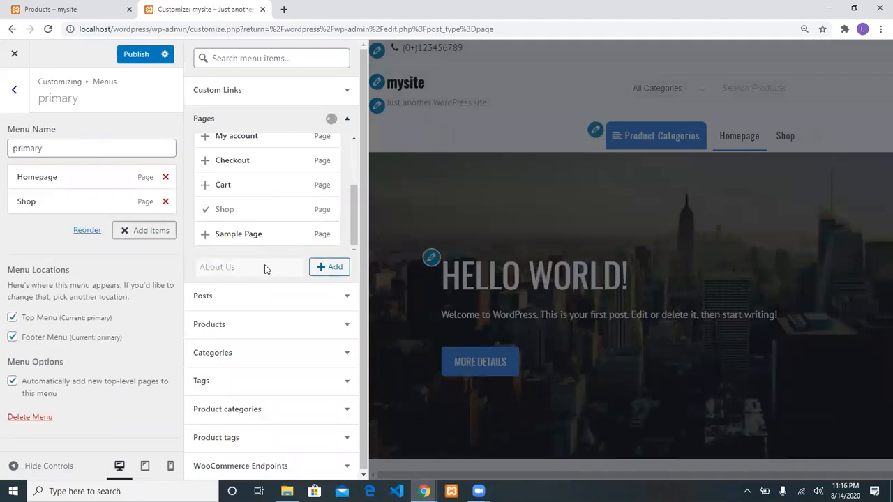
click(258, 267)
text(Con)
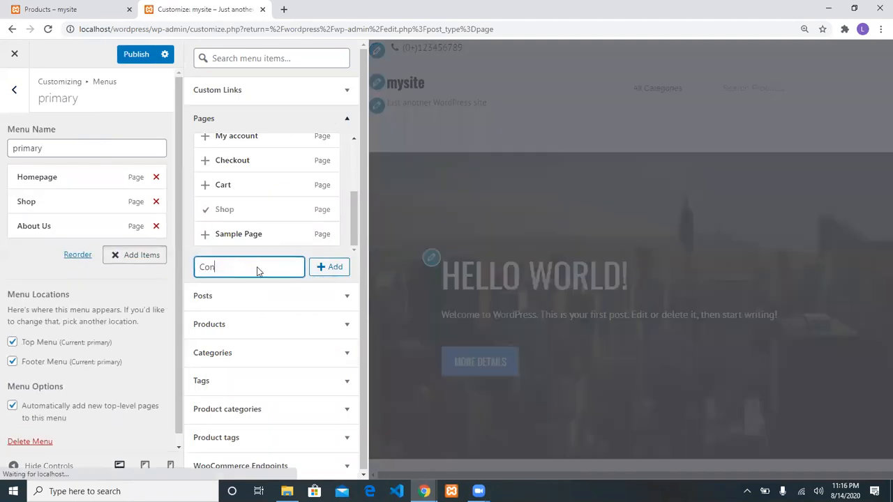
text(tact Us)
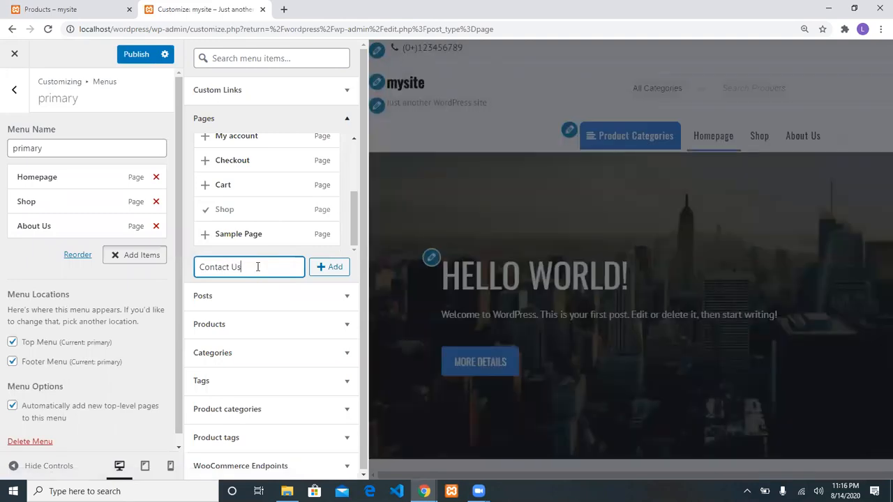
click(325, 268)
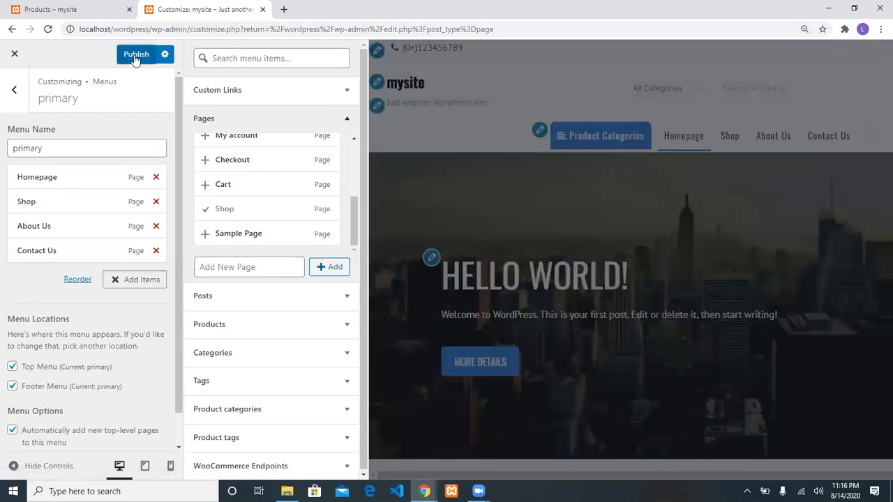
click(135, 56)
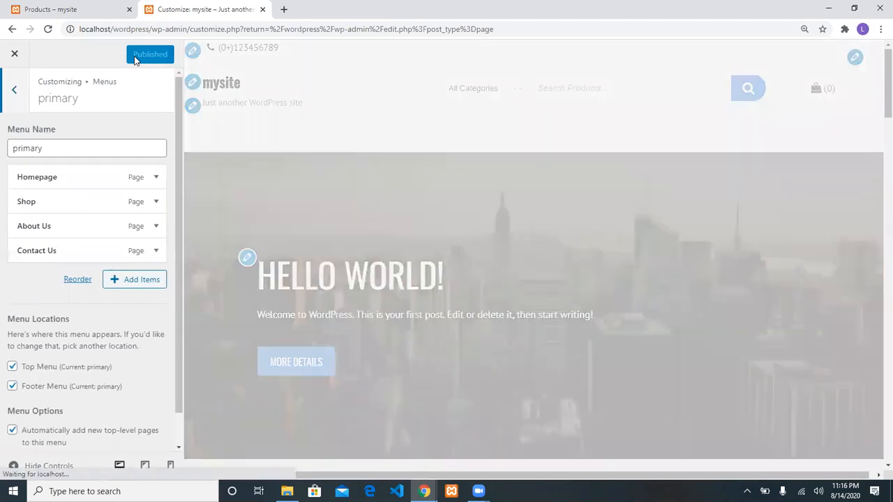
Load the live site home at localhost/wordpress/ in the site tab
click(94, 7)
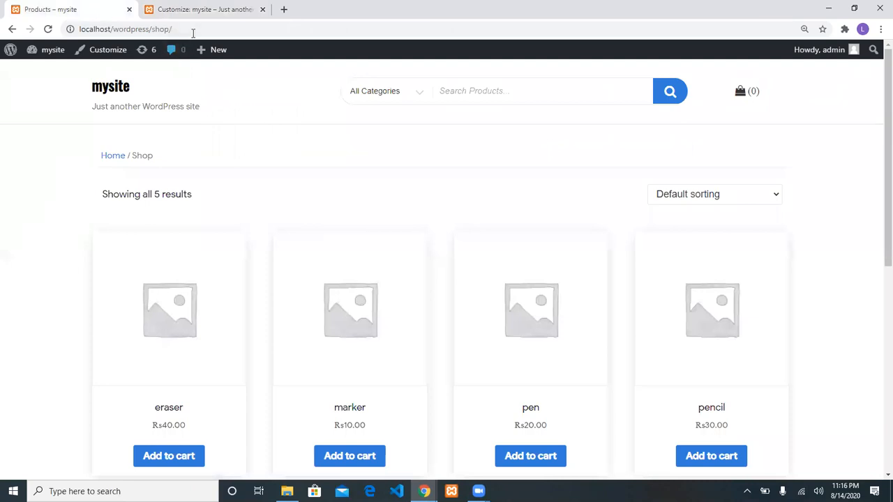
click(194, 29)
key(End)
key(BackSpace)
key(BackSpace)
key(BackSpace)
key(BackSpace)
key(BackSpace)
key(Return)
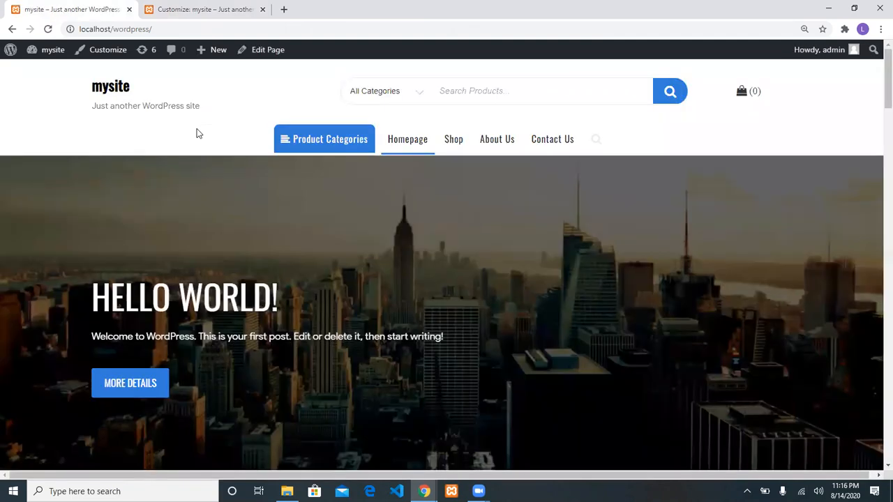
mouse_move(282, 148)
Open and close the site search, then go to Shop from the new top menu
click(594, 139)
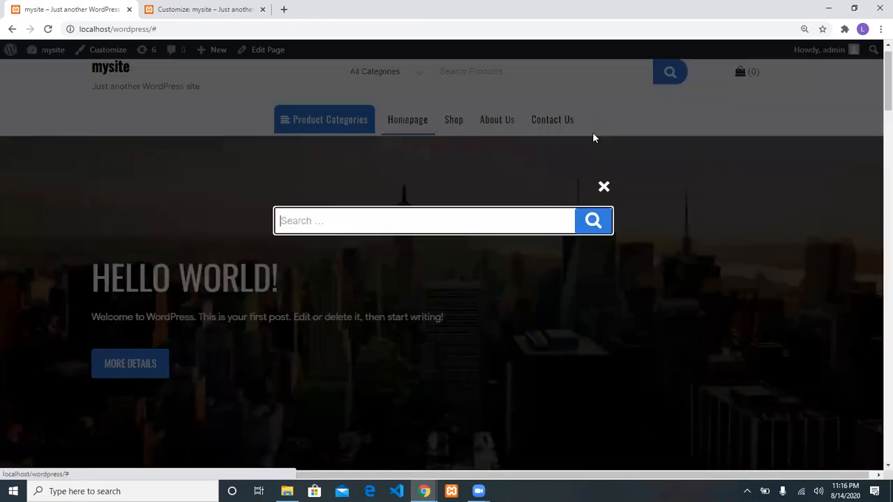
click(605, 186)
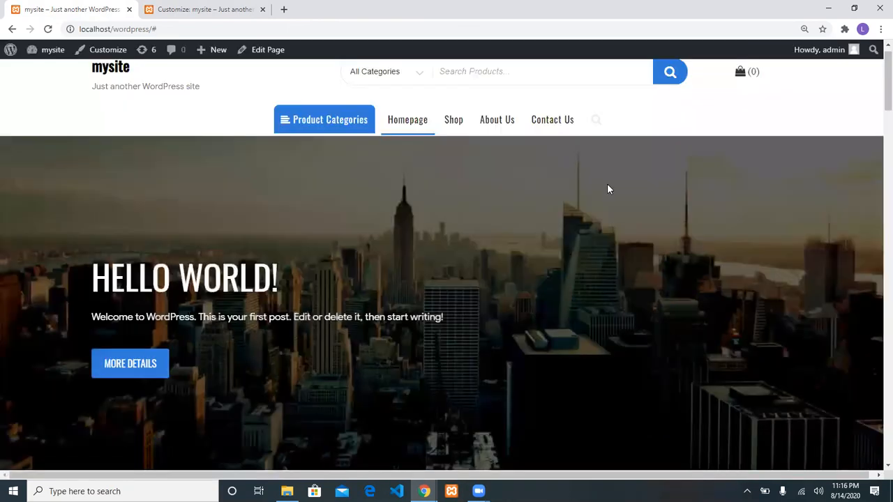
click(468, 124)
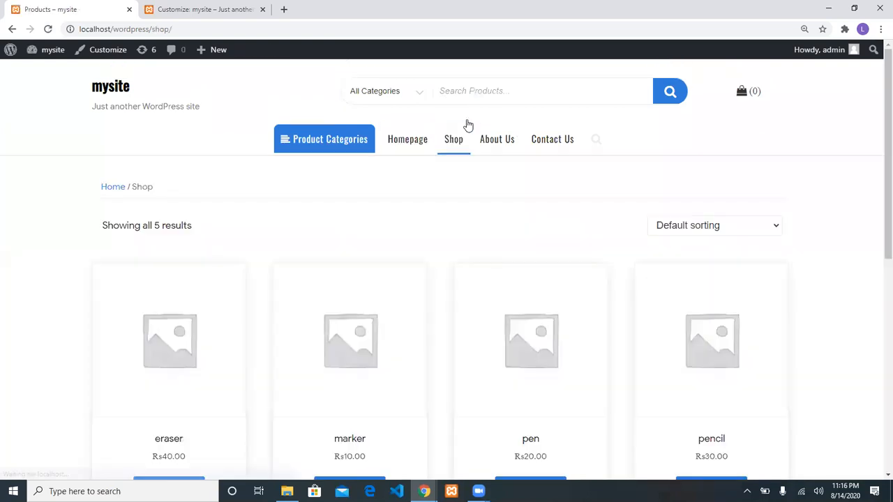
scroll(332, 296, down, 3)
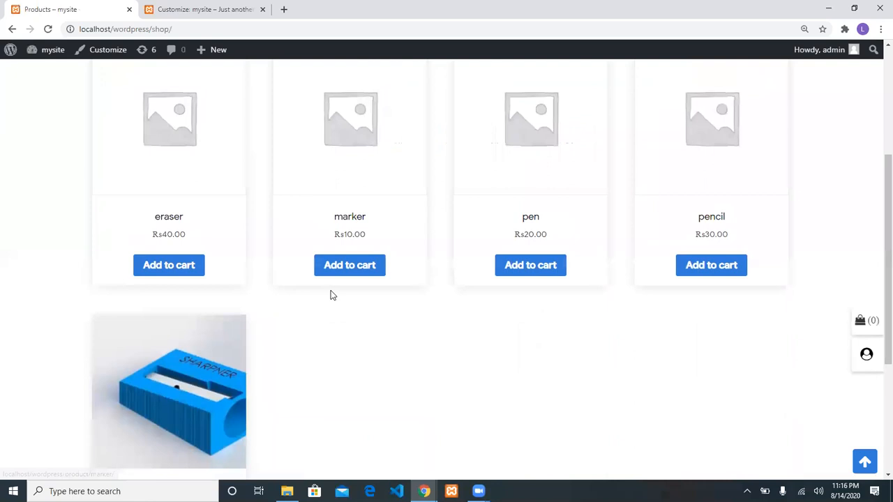
scroll(332, 296, up, 3)
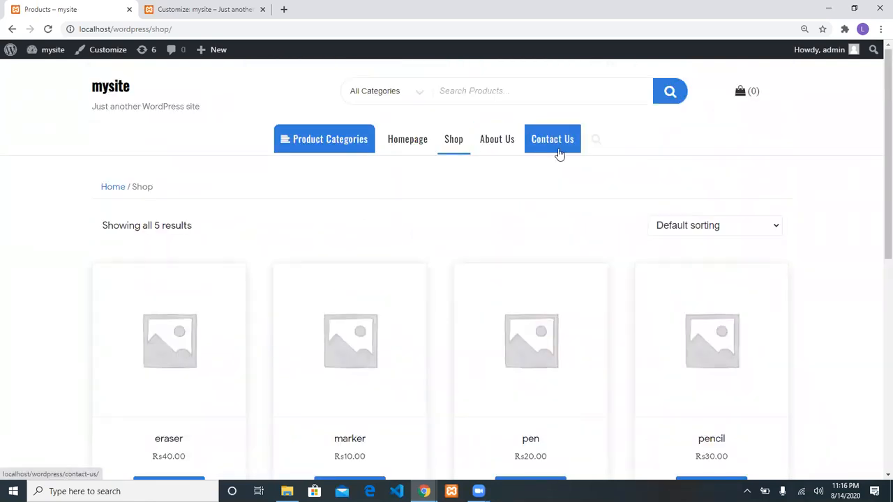
Back out of the Customizer menus, close it, and choose Edit on About Us in Pages
click(209, 9)
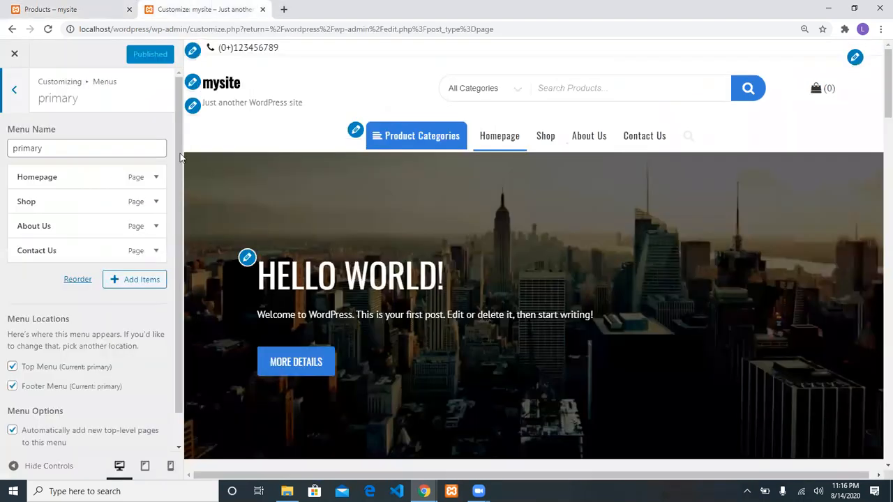
click(14, 91)
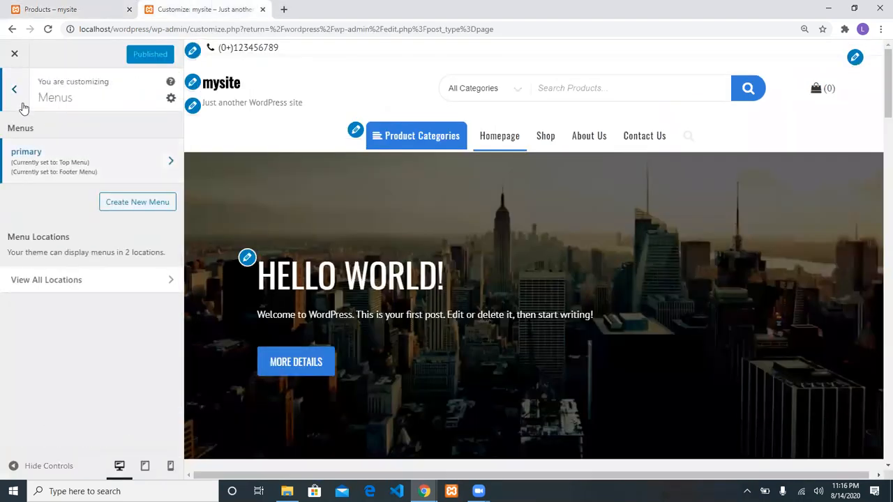
click(17, 98)
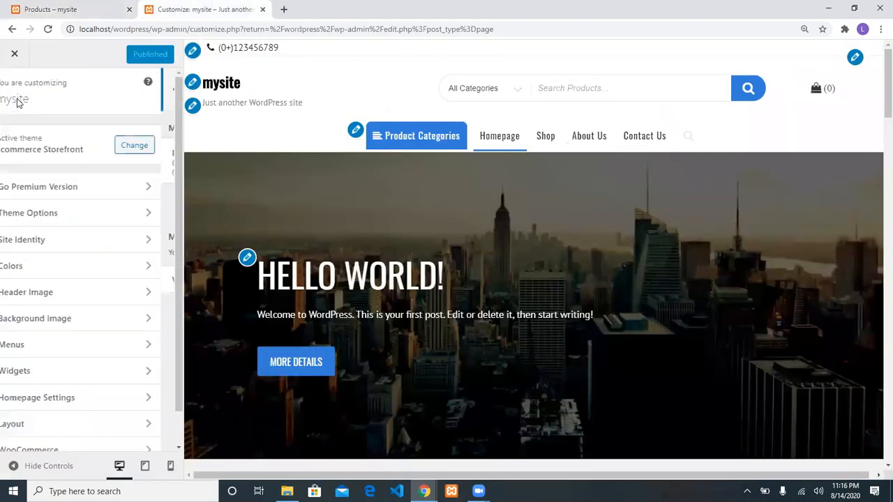
click(14, 56)
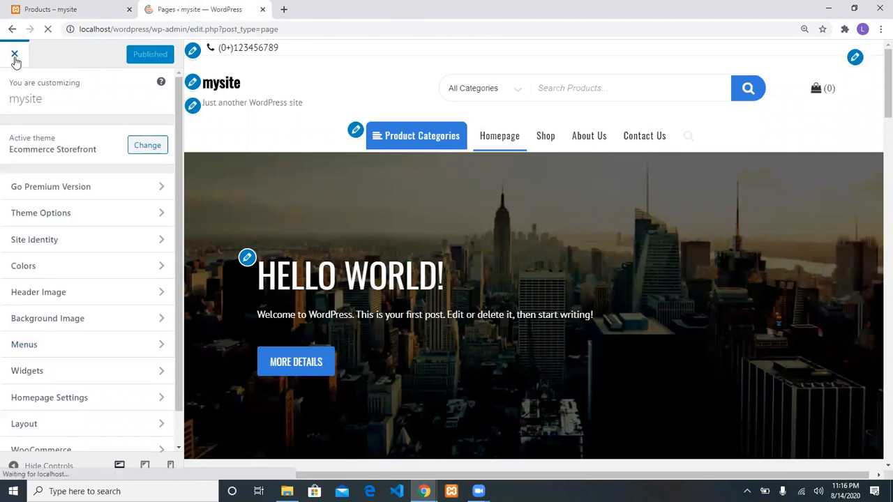
scroll(170, 372, down, 1)
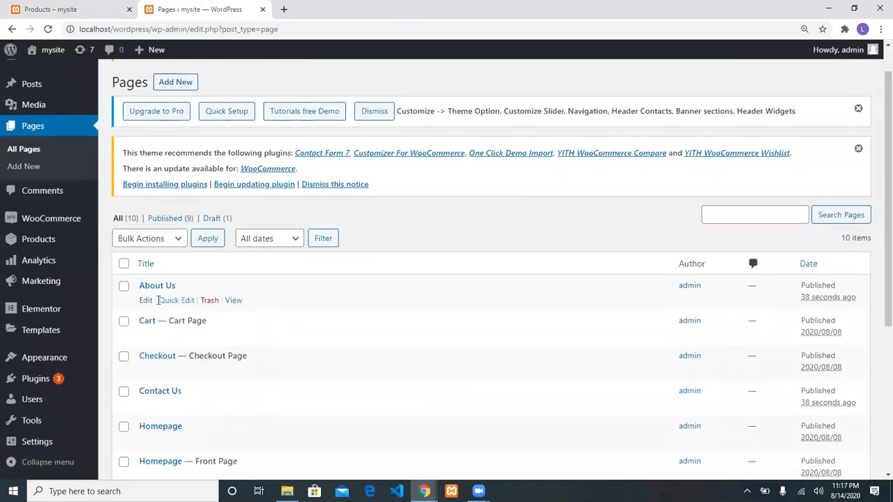
click(146, 302)
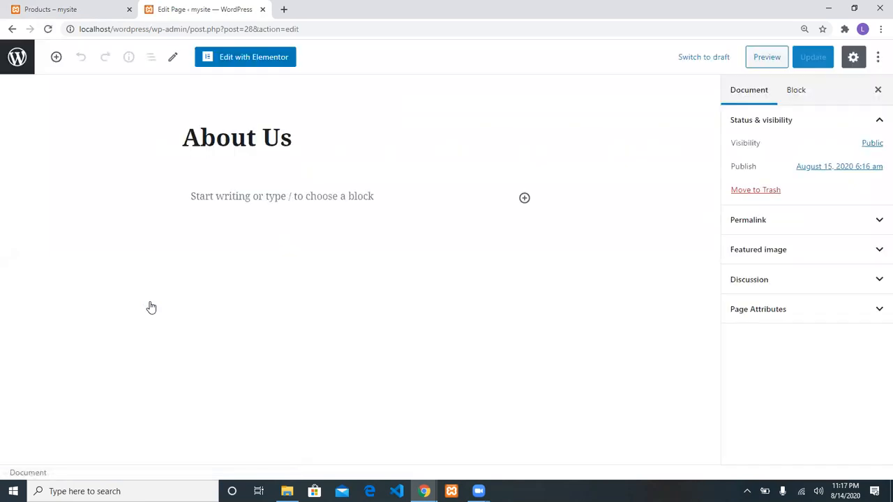
Launch Elementor on the About Us page using Edit with Elementor
click(243, 56)
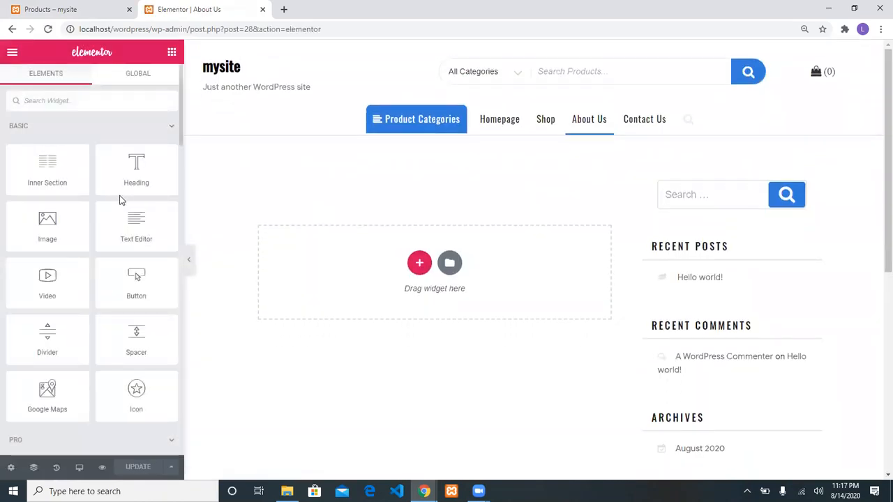
Search Elementor's template Library for 'about' page templates
click(453, 271)
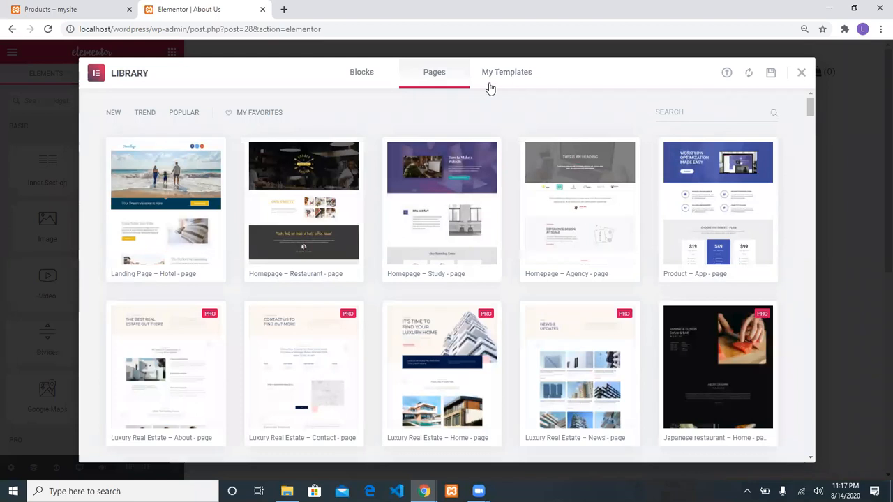
text(abouy)
key(BackSpace)
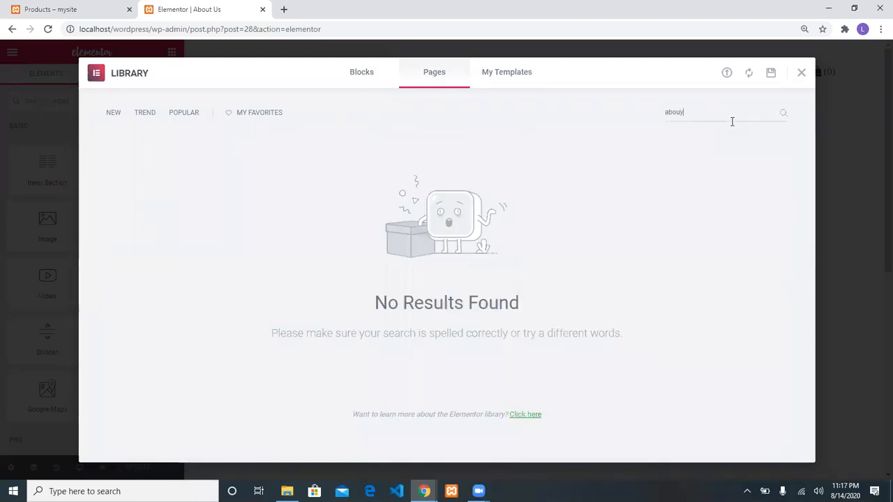
text(tu)
key(BackSpace)
key(BackSpace)
text(t)
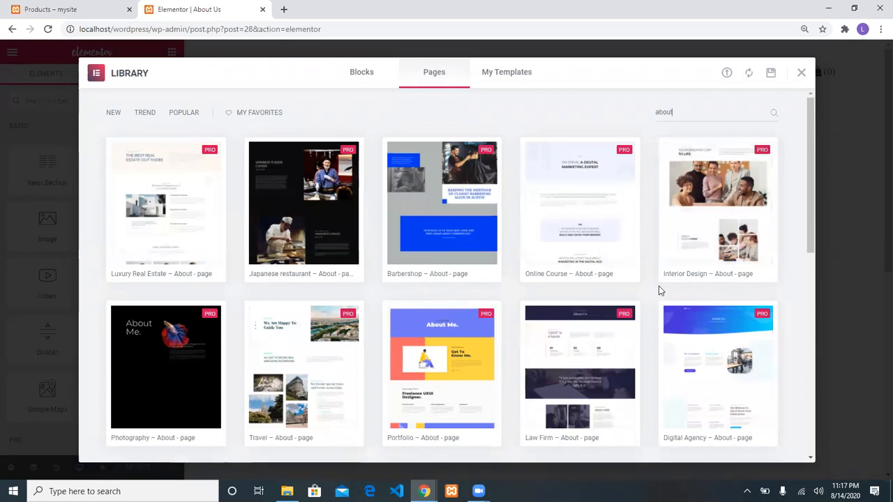
Insert the About – Art Gallery template and begin connecting to the template library
scroll(660, 290, down, 4)
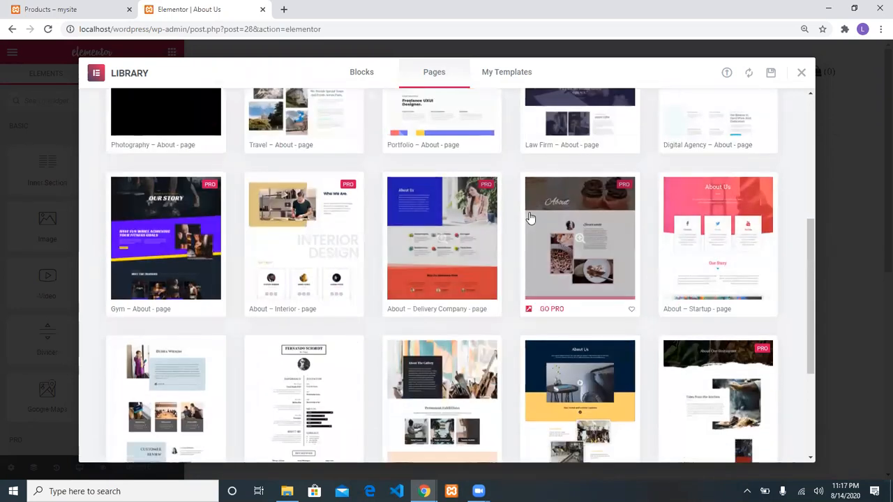
scroll(527, 219, down, 2)
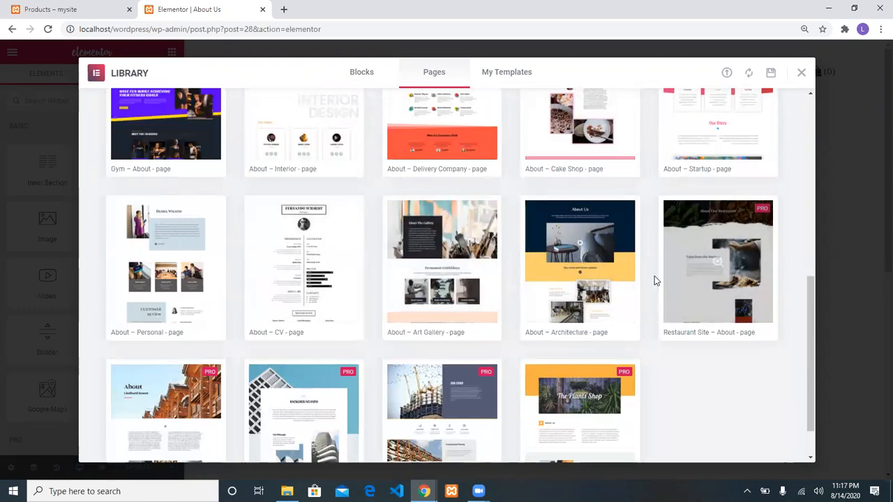
scroll(659, 278, down, 1)
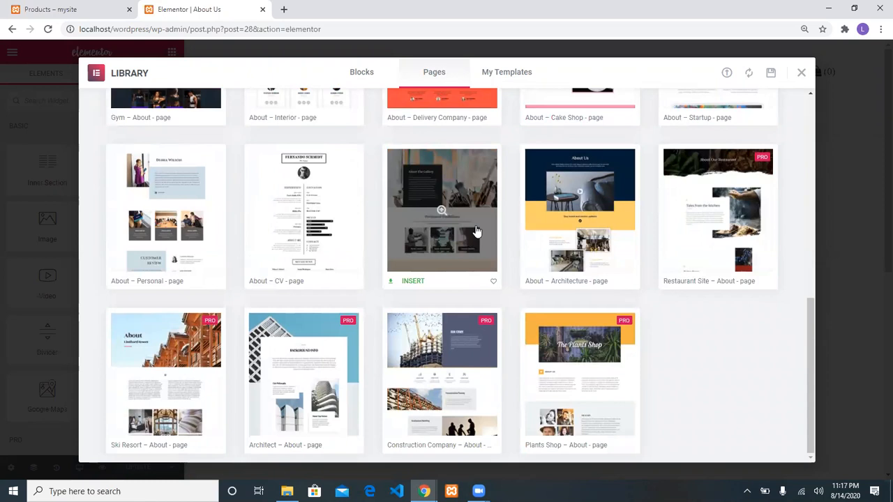
click(397, 281)
click(415, 283)
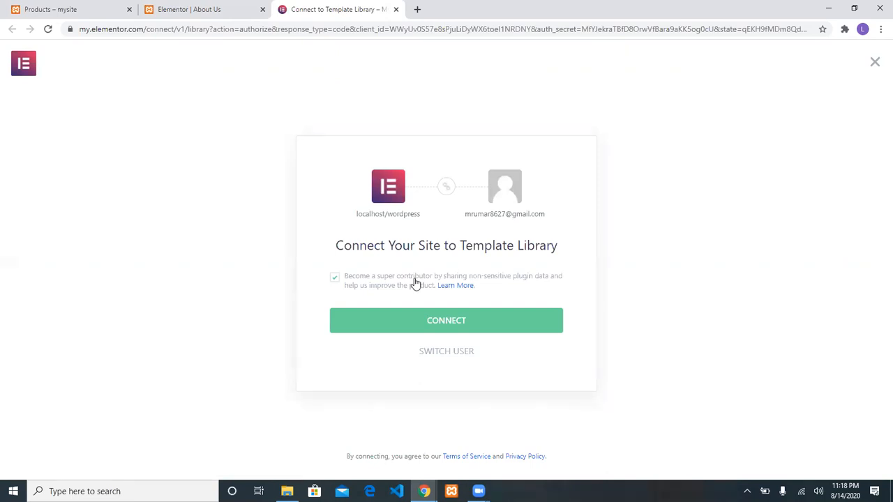
Authorize the template library connection so About – Art Gallery fills the About Us page
click(439, 320)
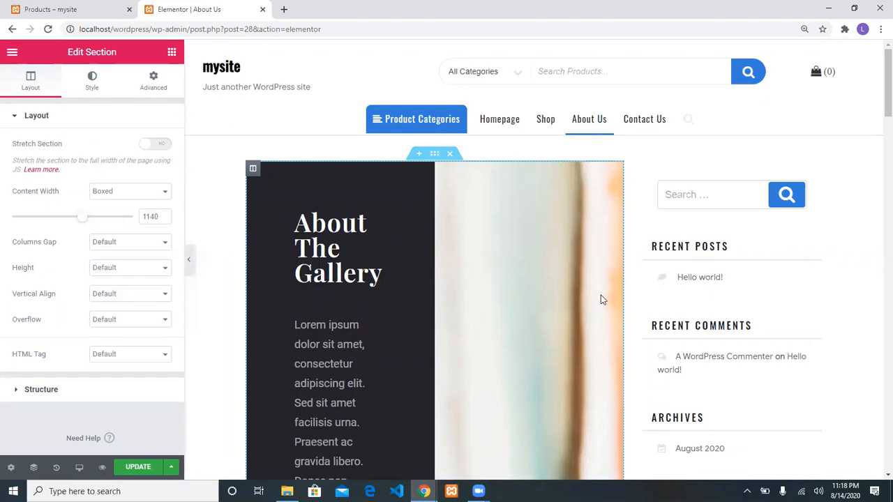
Turn on Stretch Section for the About The Gallery and Permanent Exhibitions sections
scroll(796, 249, down, 3)
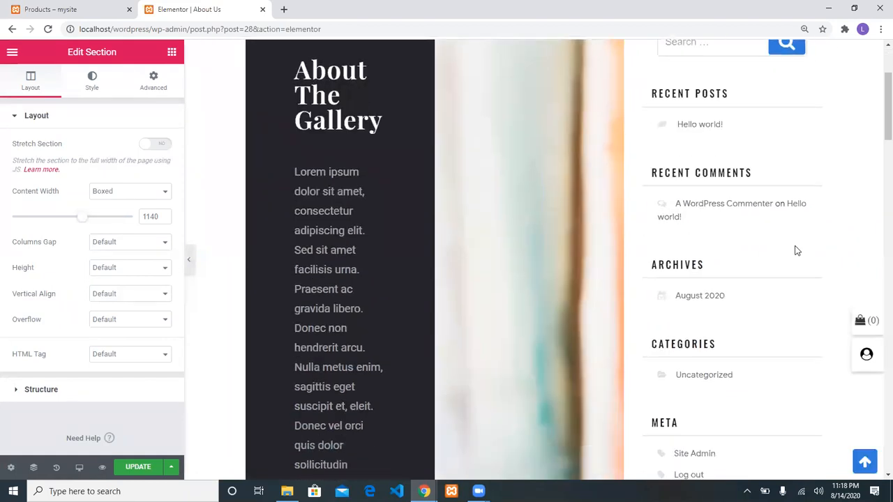
scroll(795, 249, up, 3)
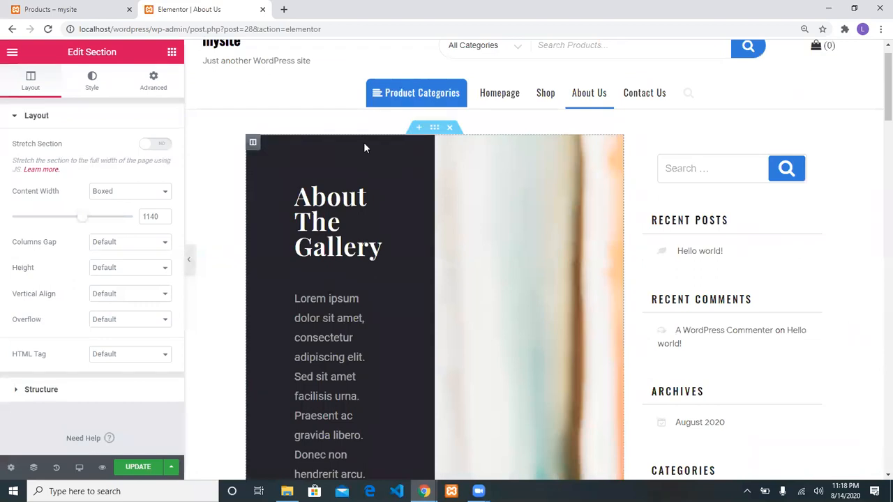
click(163, 146)
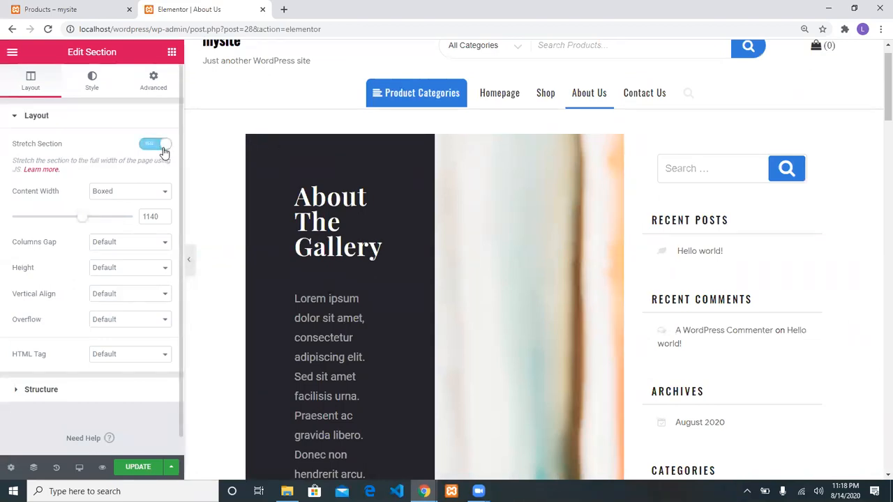
click(432, 128)
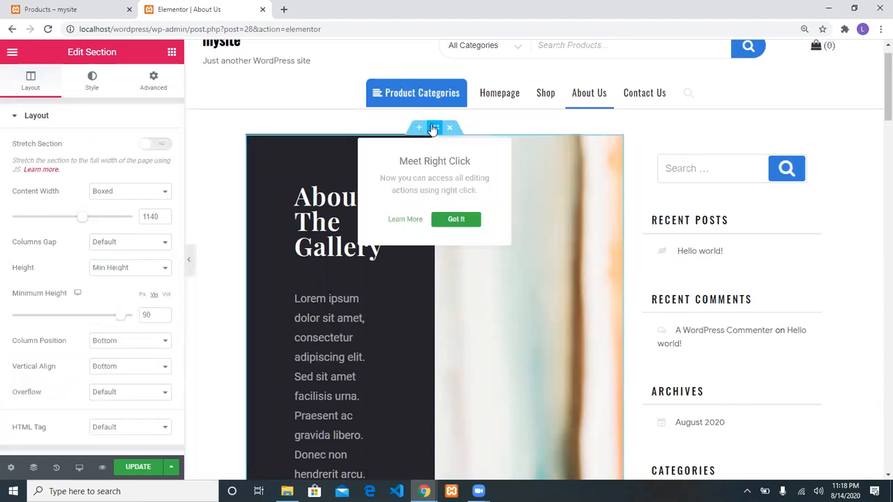
click(144, 148)
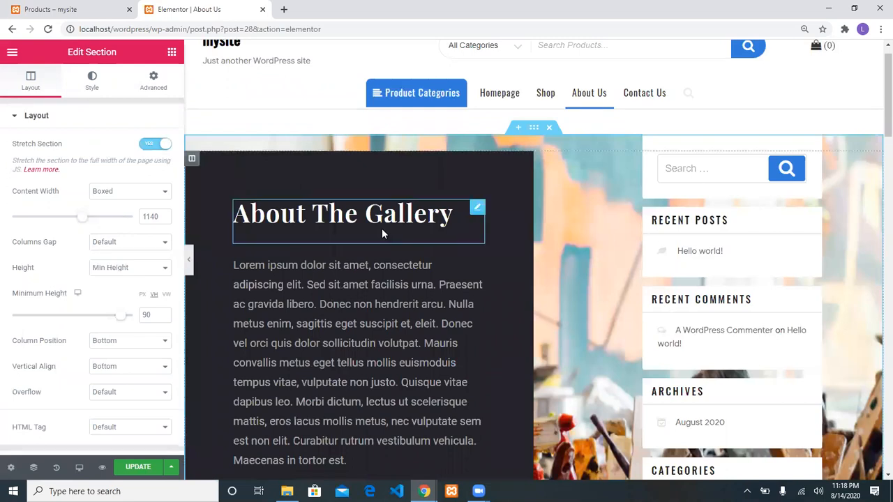
scroll(382, 228, down, 5)
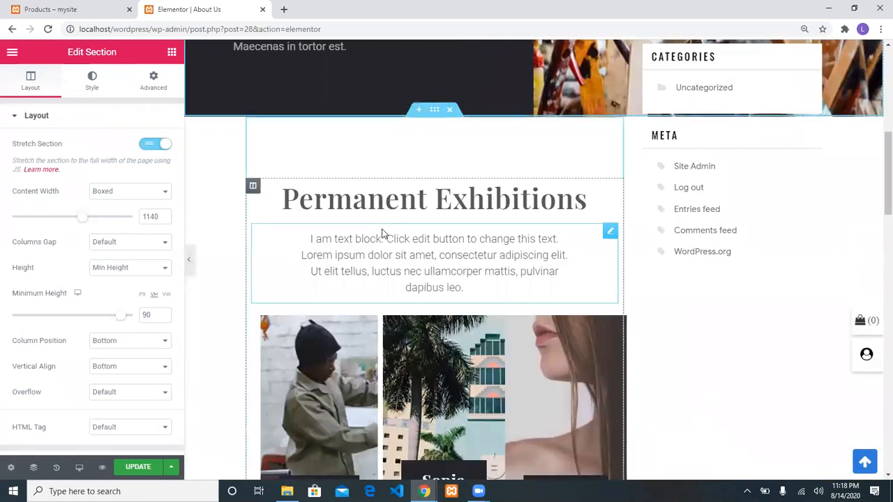
scroll(392, 216, down, 5)
scroll(394, 222, up, 5)
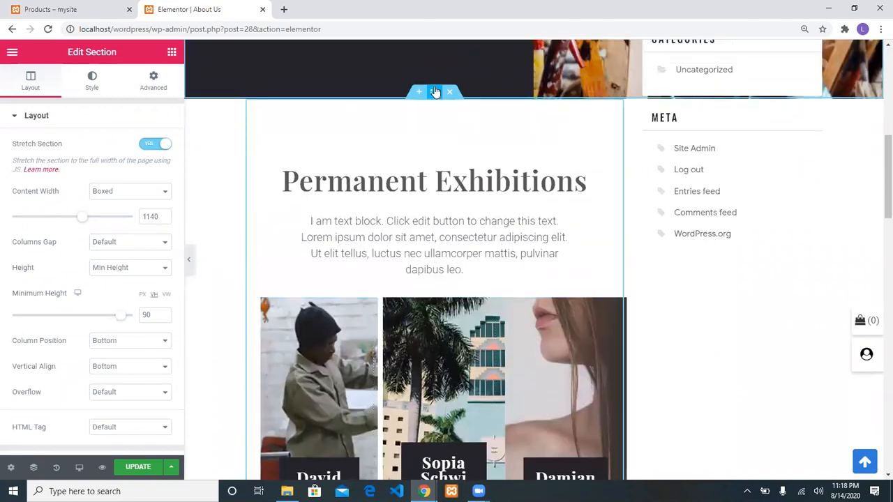
click(434, 91)
click(155, 145)
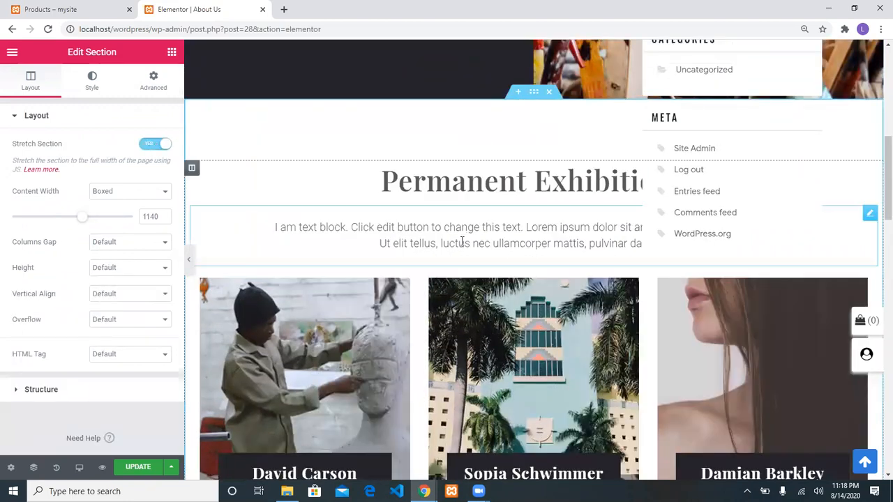
Stretch The Workshop and Pablo Picasso quote sections to full page width
scroll(461, 242, down, 5)
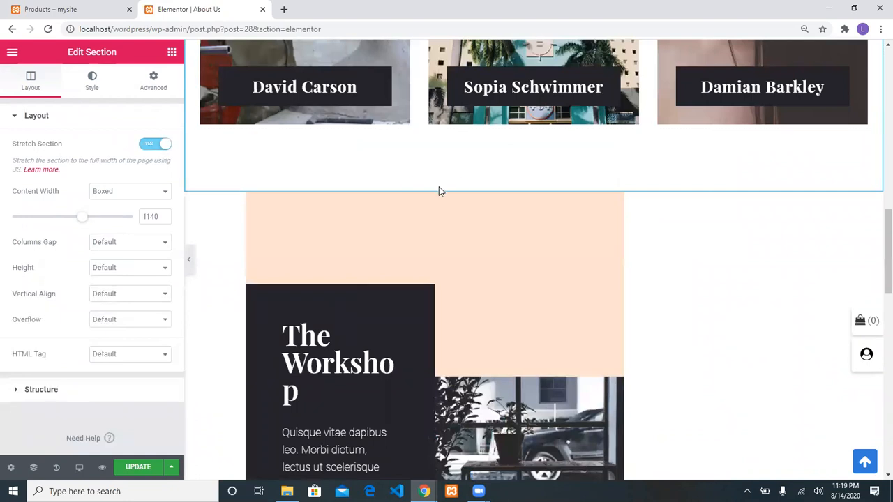
click(434, 186)
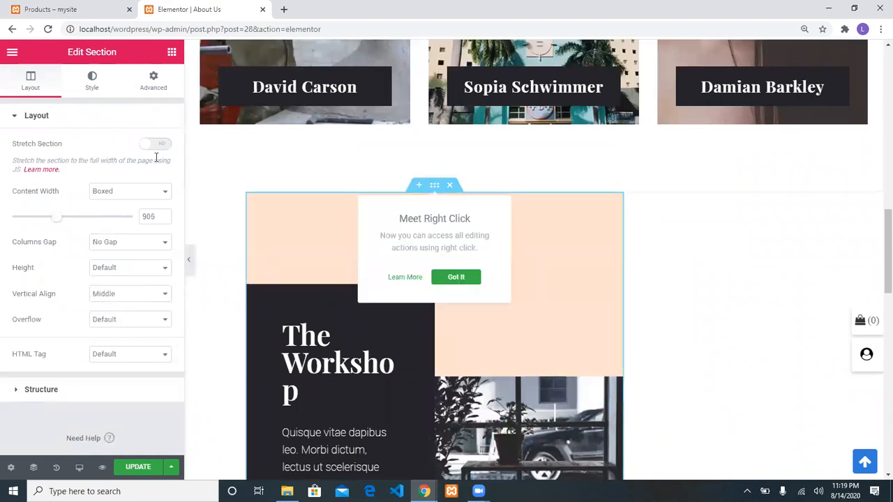
click(155, 144)
scroll(428, 290, down, 3)
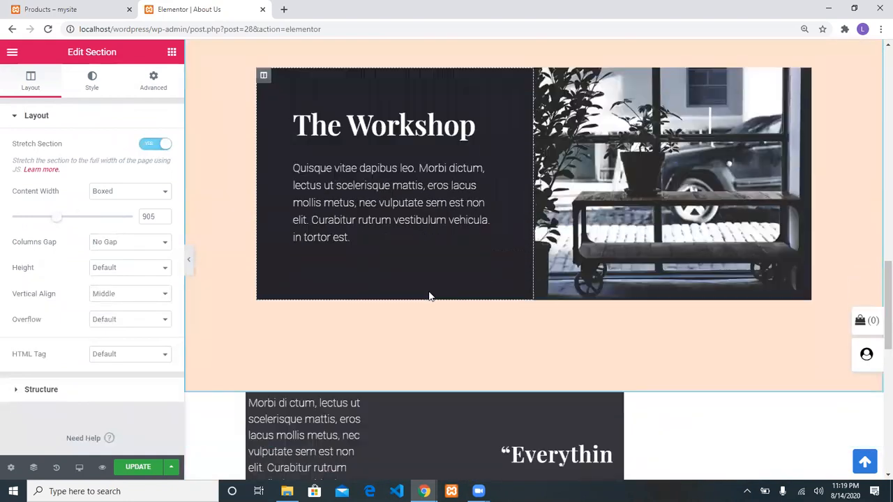
scroll(428, 290, down, 4)
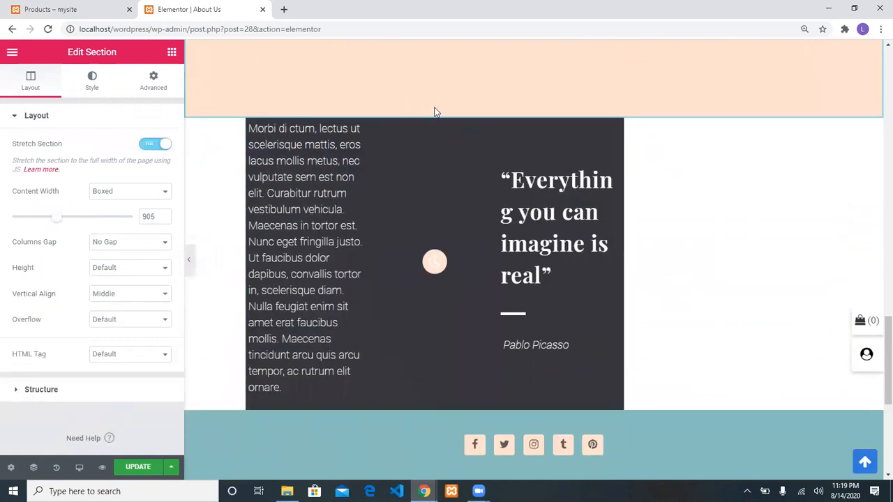
click(434, 111)
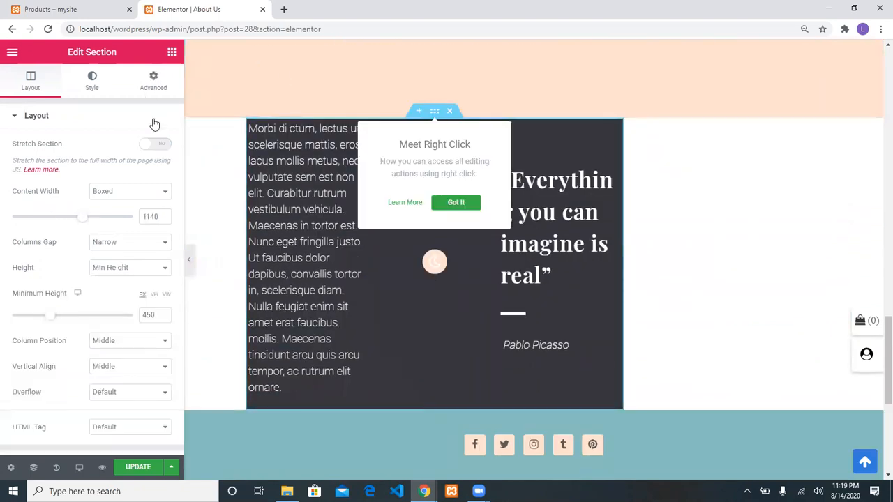
click(155, 145)
scroll(508, 243, down, 3)
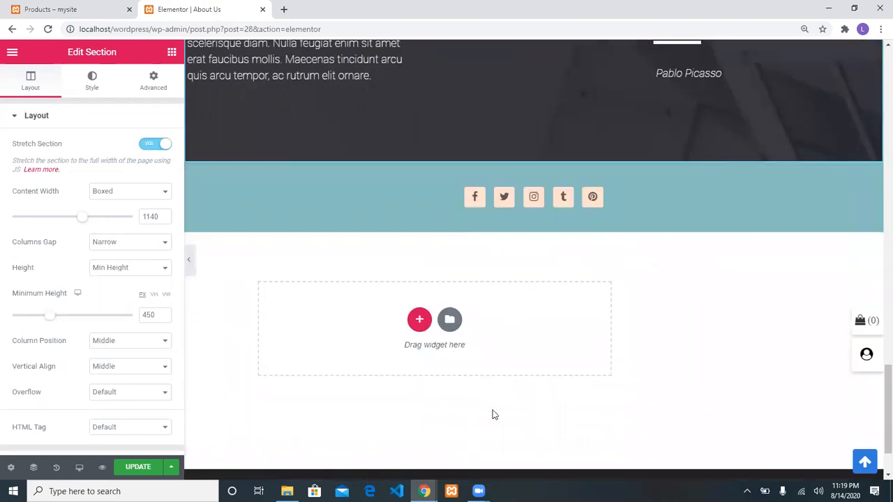
scroll(493, 414, up, 1)
scroll(492, 414, up, 10)
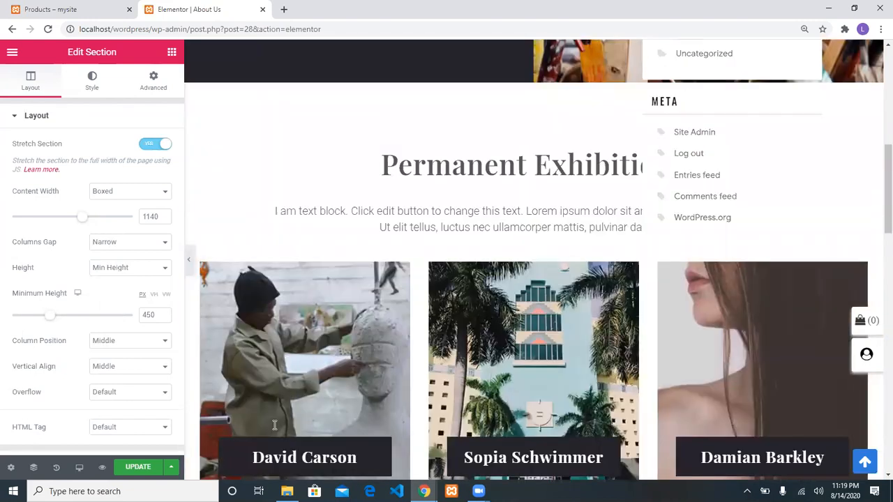
scroll(492, 414, up, 5)
Update the About Us page in Elementor and exit to the WordPress dashboard
click(138, 467)
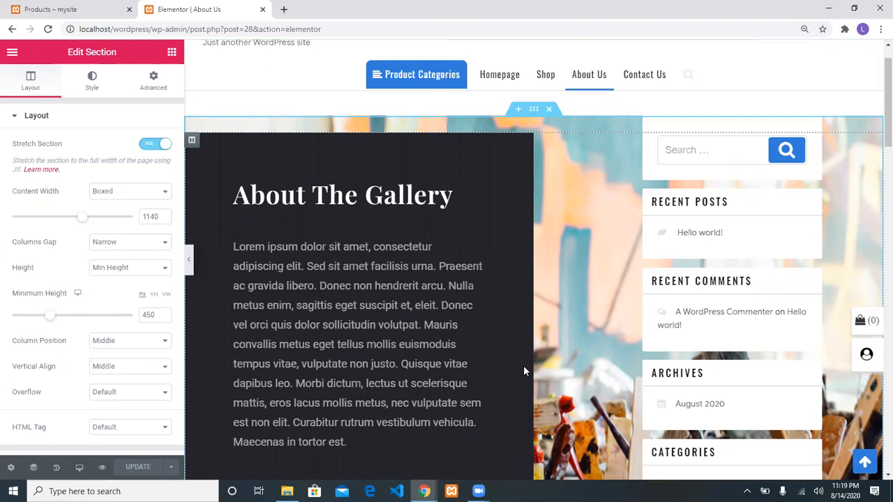
click(172, 52)
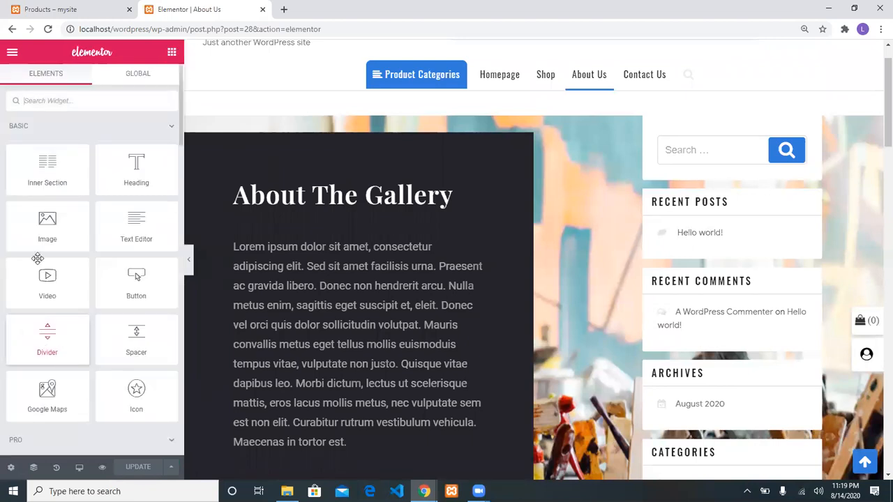
click(11, 51)
click(72, 403)
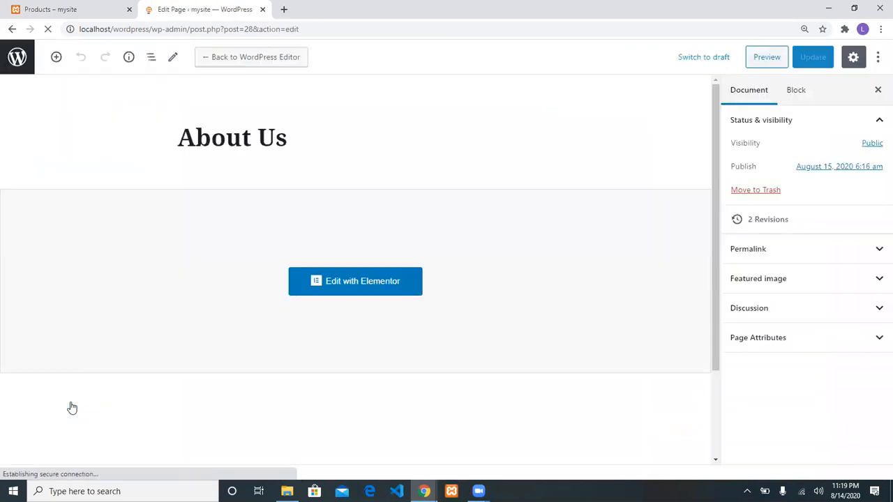
Set the About Us page template to Elementor Full Width, update it, and go to the Shop tab
click(792, 340)
click(803, 383)
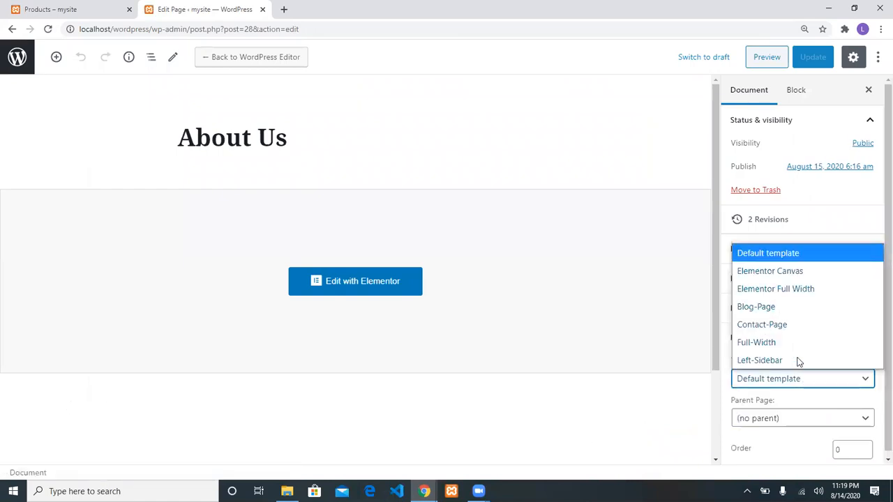
click(782, 289)
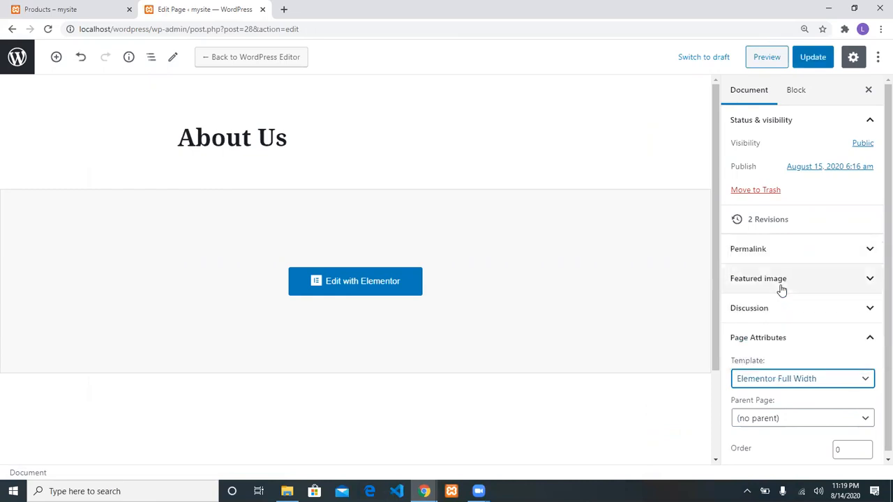
click(815, 58)
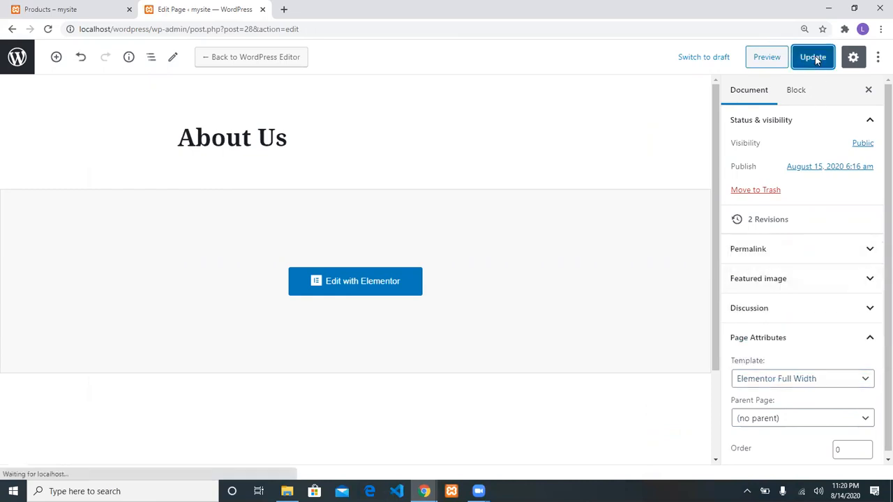
click(59, 9)
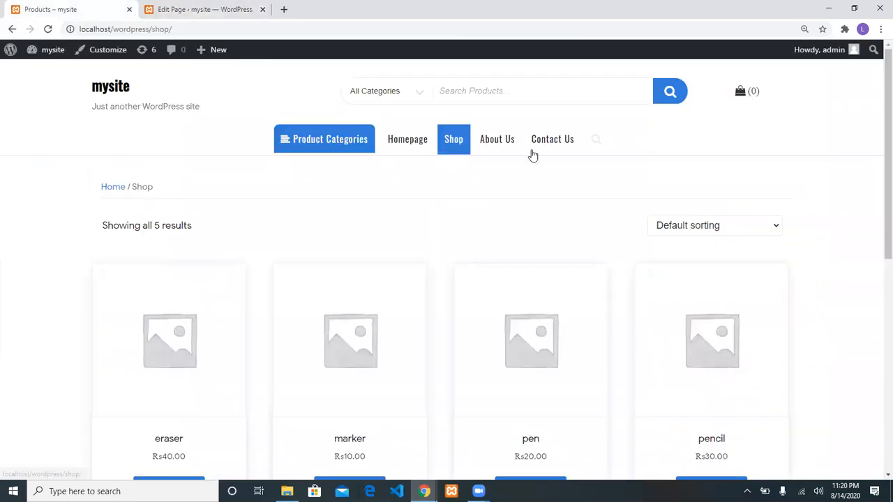
Review the live full-width About Us page, then return to its editor tab
click(498, 141)
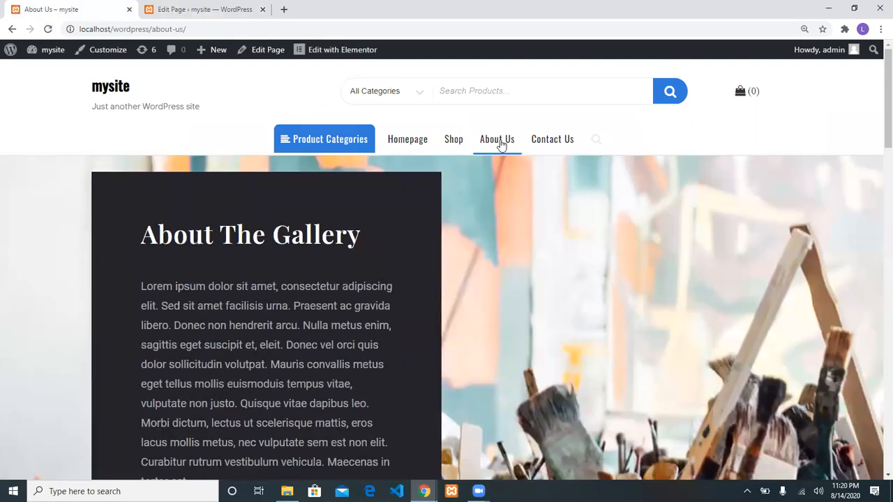
scroll(589, 297, down, 10)
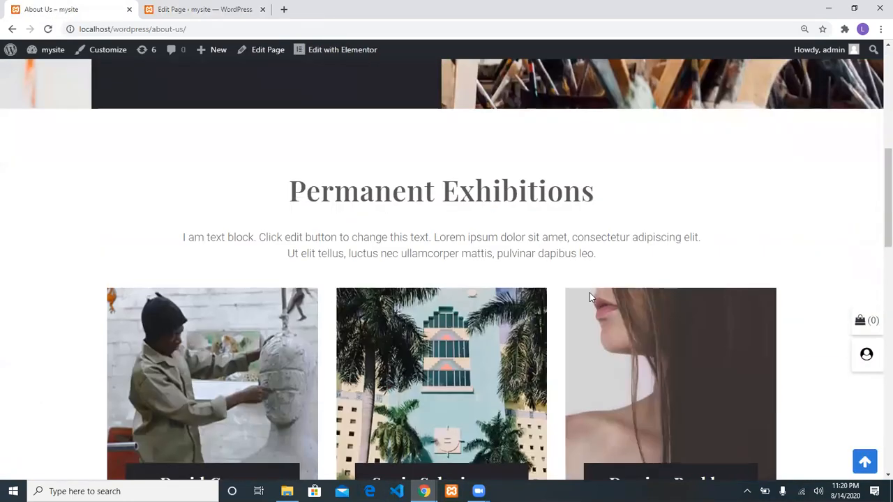
scroll(589, 292, down, 7)
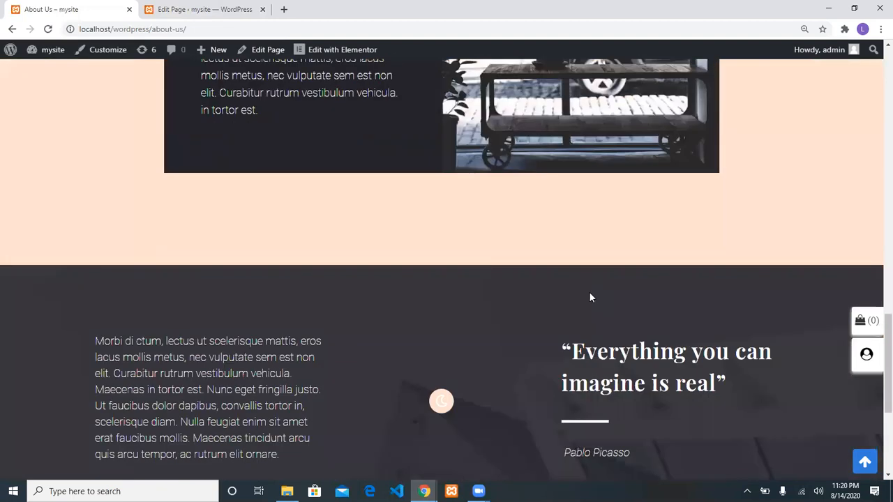
scroll(590, 293, down, 4)
scroll(590, 293, up, 20)
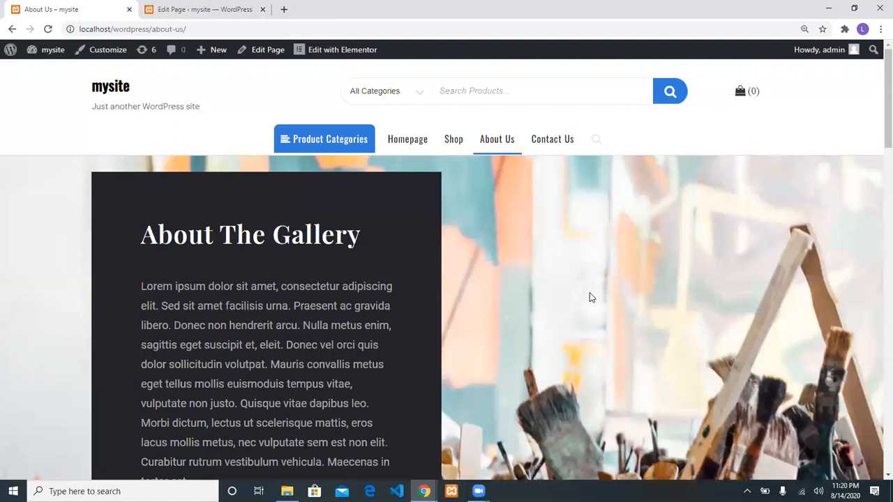
scroll(590, 296, down, 3)
scroll(589, 293, up, 3)
click(159, 7)
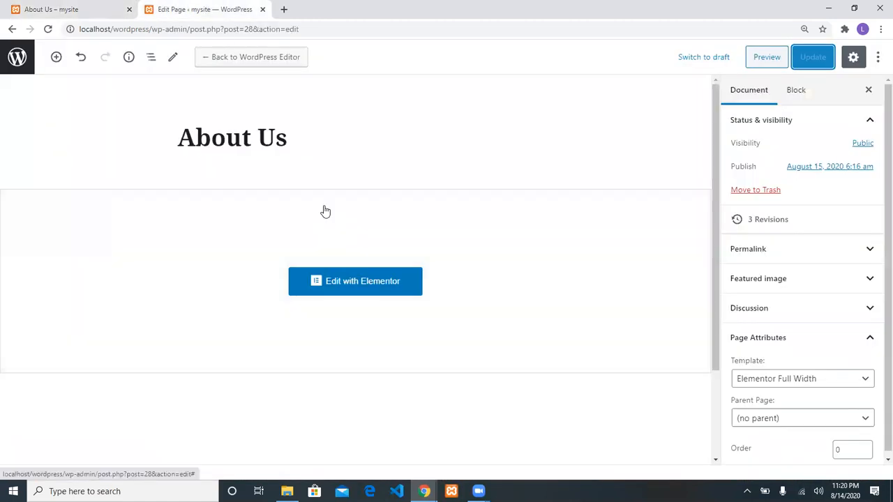
Open the Contact Us page for editing from the Pages list
click(18, 57)
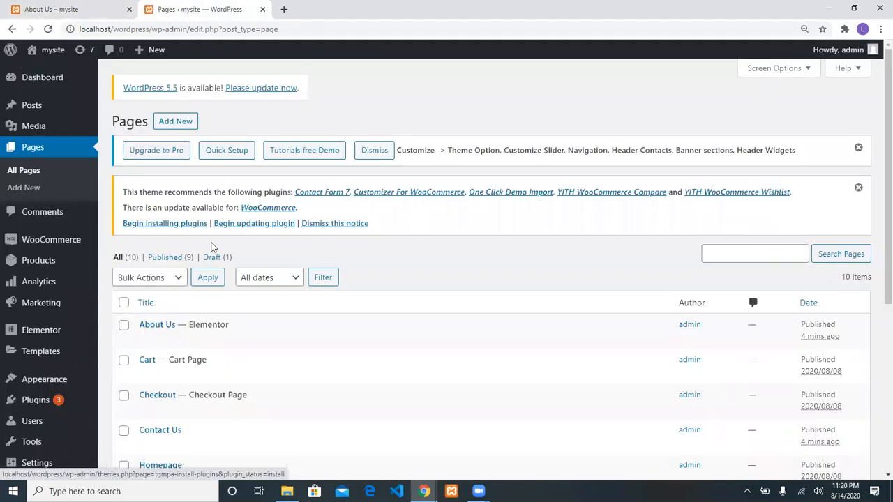
scroll(213, 248, down, 2)
scroll(209, 244, down, 3)
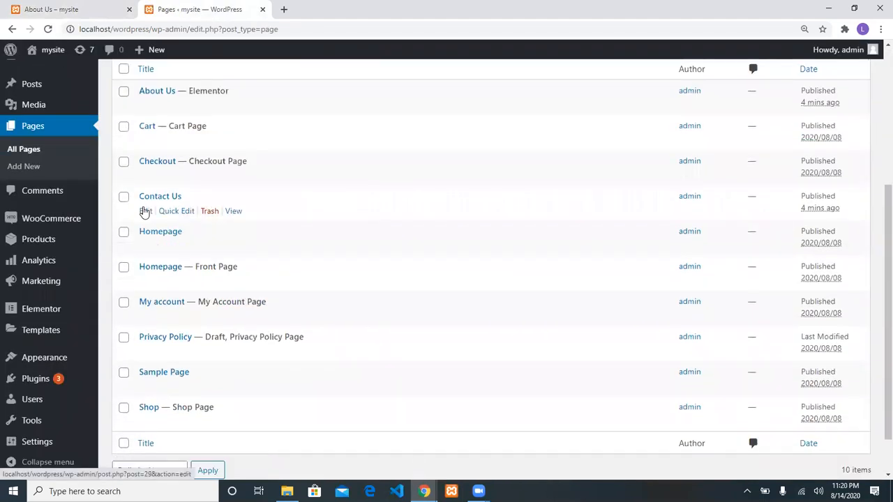
click(145, 210)
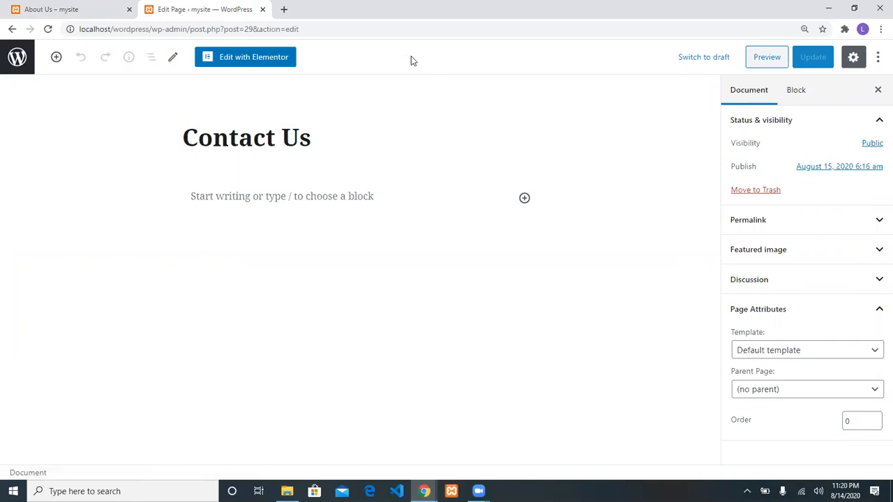
Set Contact Us to the Elementor Full Width template and launch Elementor
click(791, 349)
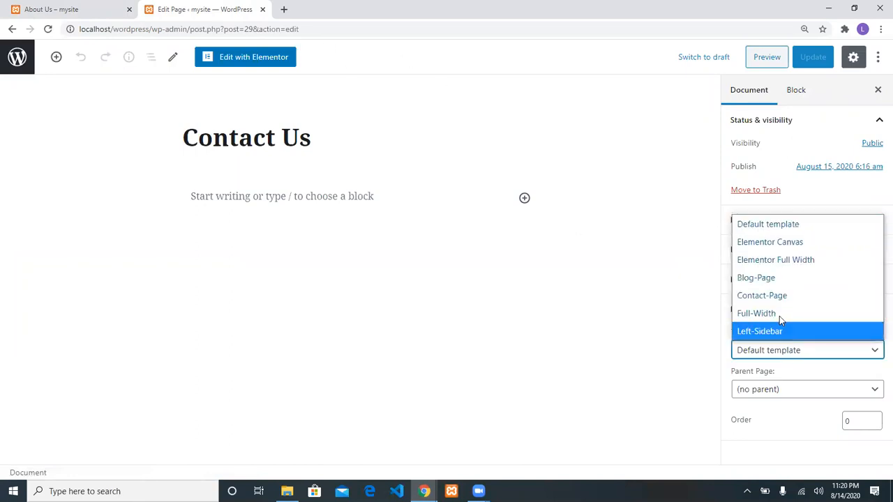
click(771, 261)
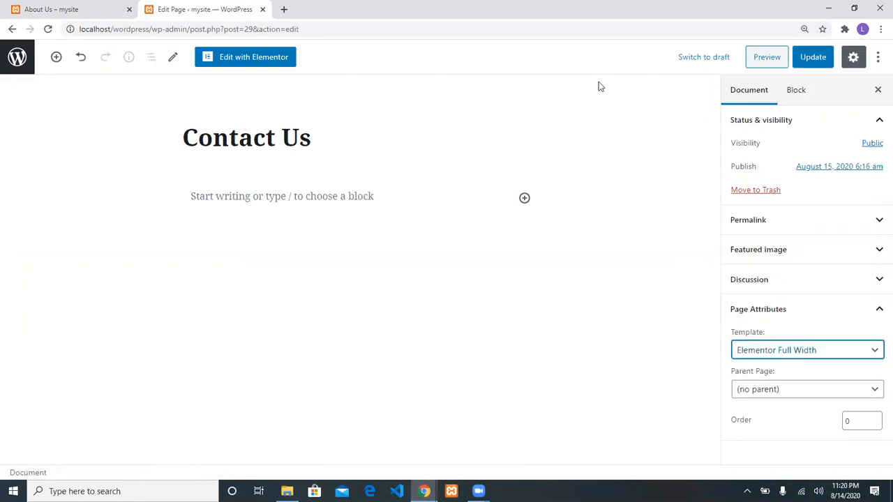
click(253, 54)
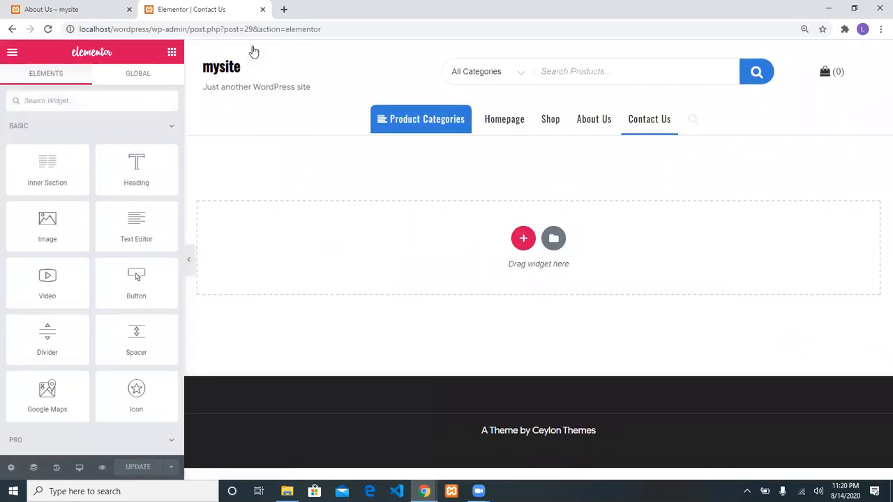
Search the Library for 'abou' and insert the gallery About template into Contact Us
click(555, 244)
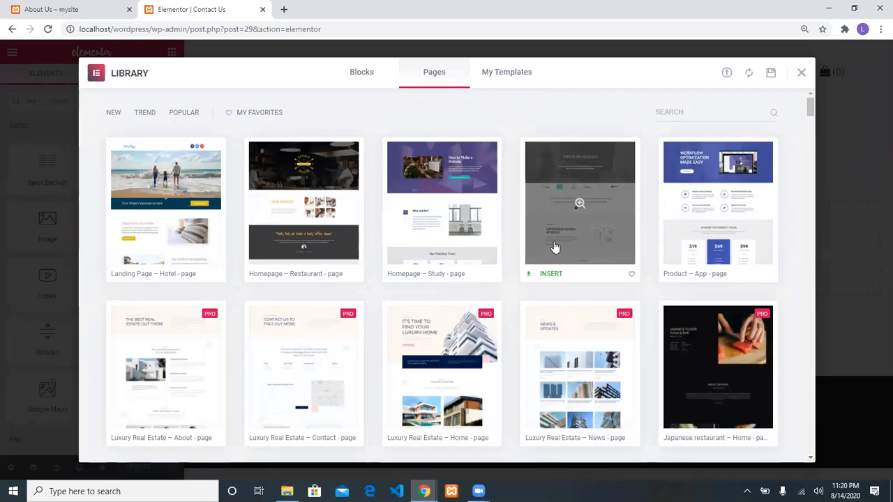
click(744, 118)
text(abou)
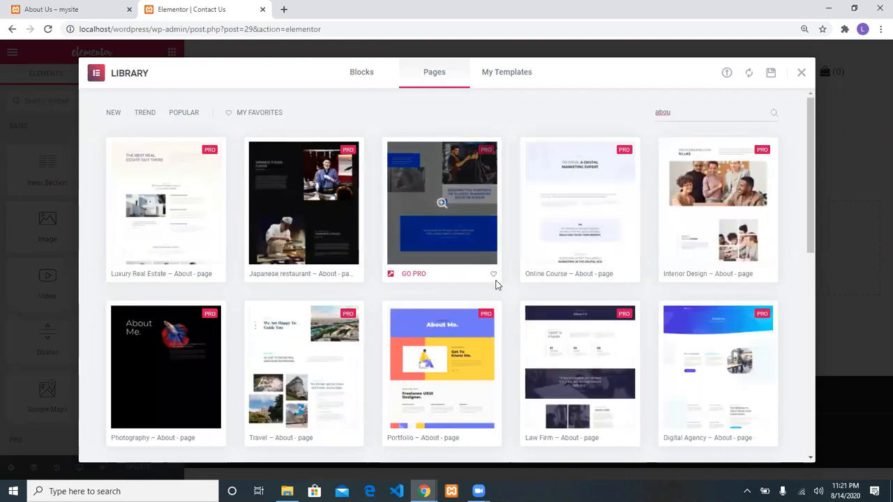
scroll(510, 316, down, 2)
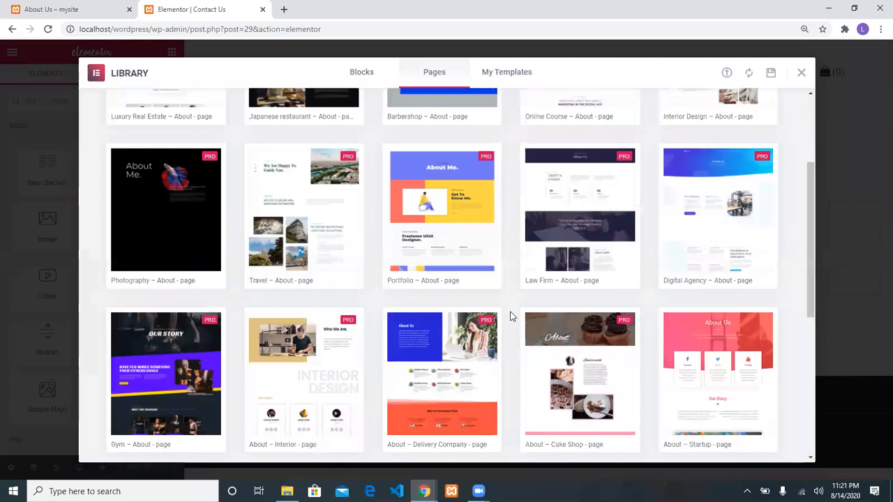
scroll(510, 316, down, 2)
scroll(510, 316, down, 3)
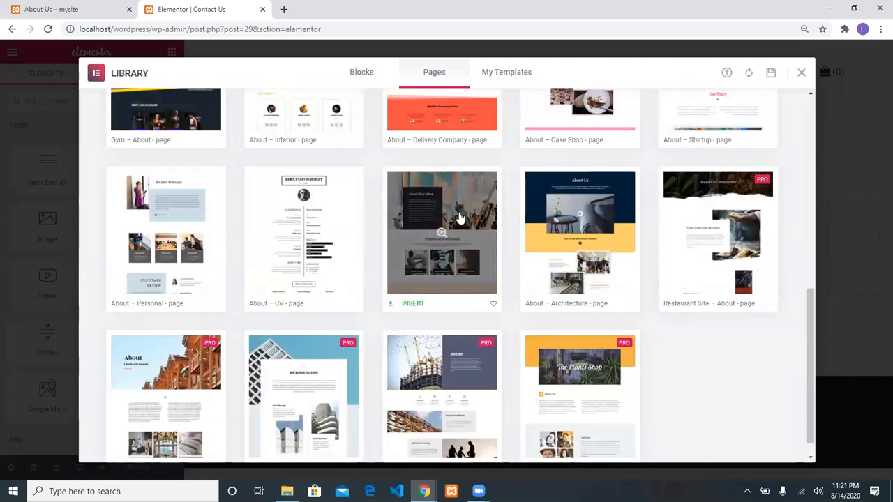
click(412, 306)
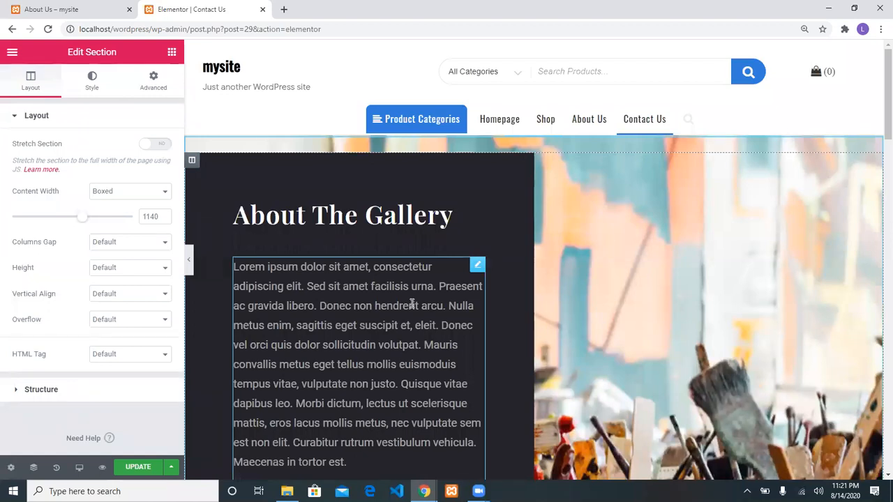
Replace the About The Gallery heading text with 'Contact Us'
click(430, 213)
click(471, 223)
key(shift+Left)
key(shift+Left)
key(shift+Left)
key(shift+Left)
key(shift+Left)
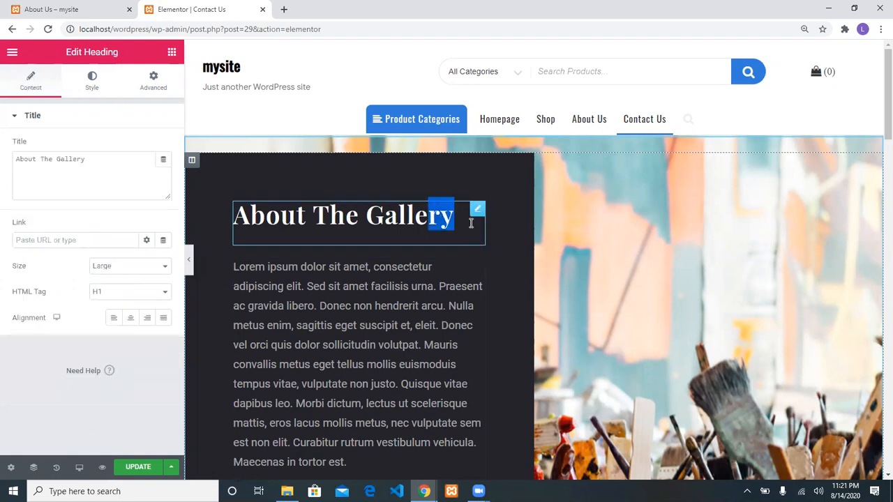
key(shift+Left)
key(shift+Left)
key(shift+Left)
key(shift+Left)
key(shift+Left)
key(shift+Left)
key(shift+Left)
key(shift+Left)
key(shift+Left)
key(shift+Left)
key(shift+Left)
key(shift+Left)
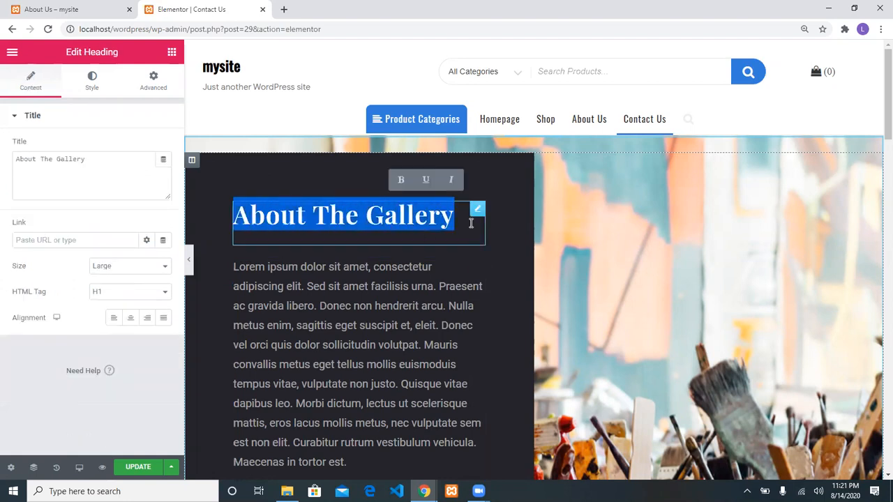
text(Contact)
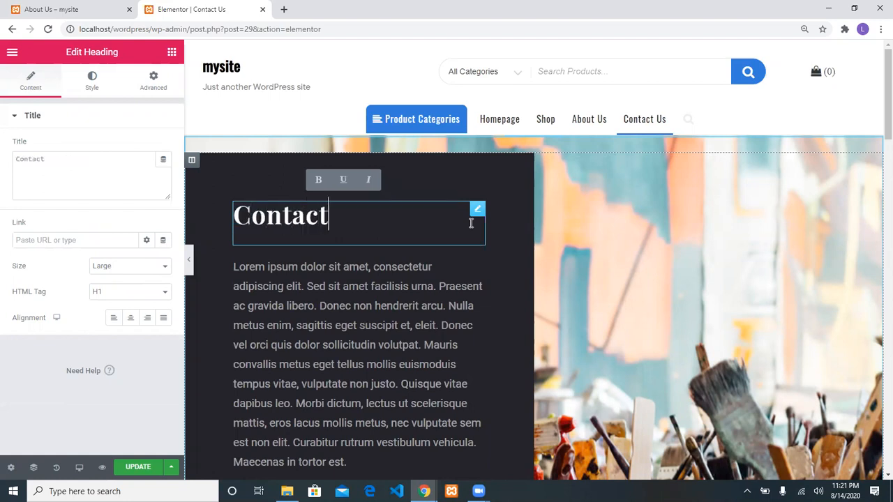
text( Us)
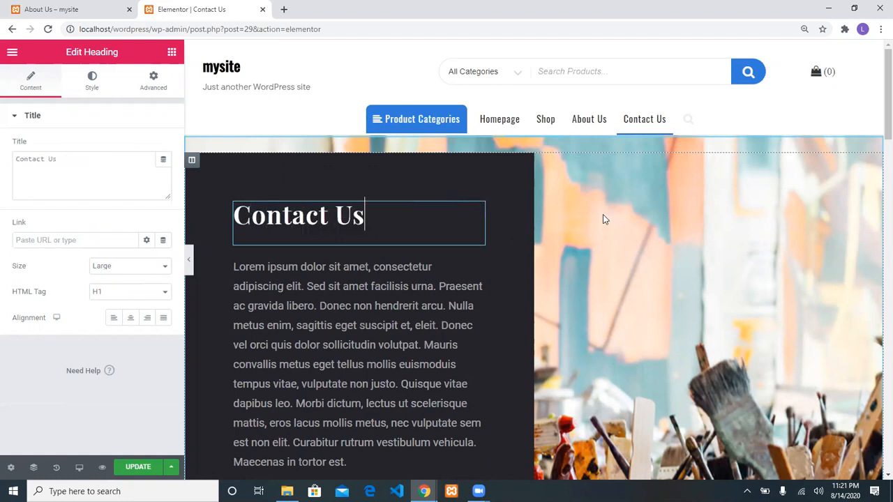
Scroll through the Permanent Exhibitions and The Workshop sections to review the page
scroll(604, 218, down, 3)
scroll(604, 218, down, 3)
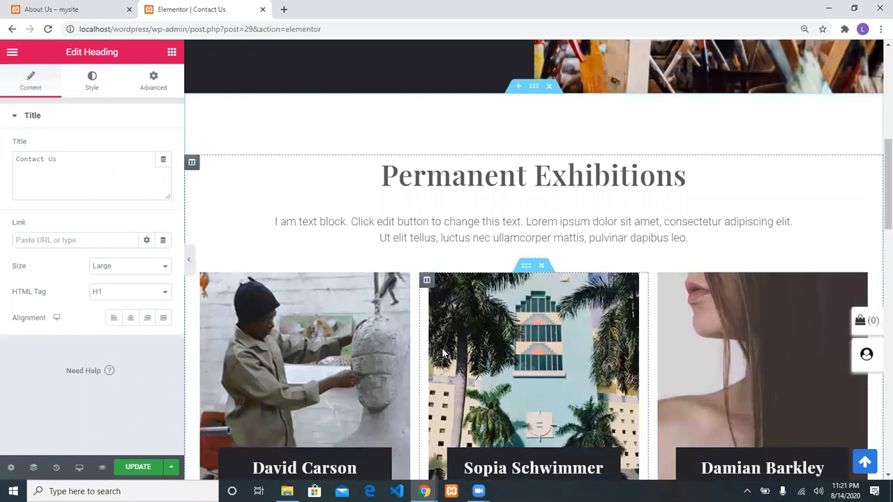
scroll(441, 354, down, 13)
scroll(441, 354, up, 5)
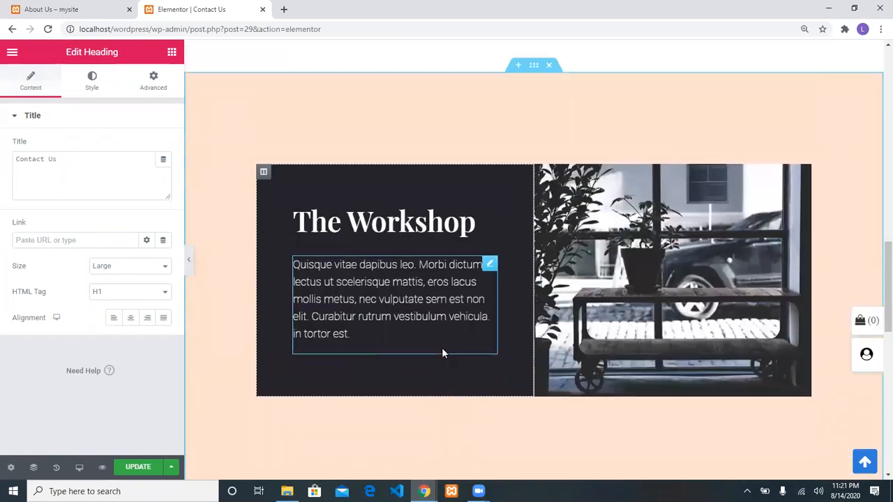
scroll(432, 300, up, 1)
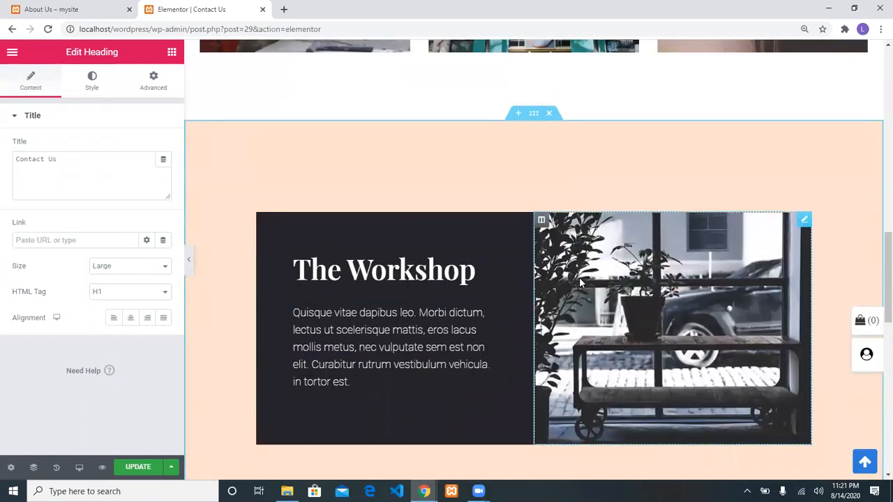
scroll(579, 279, up, 5)
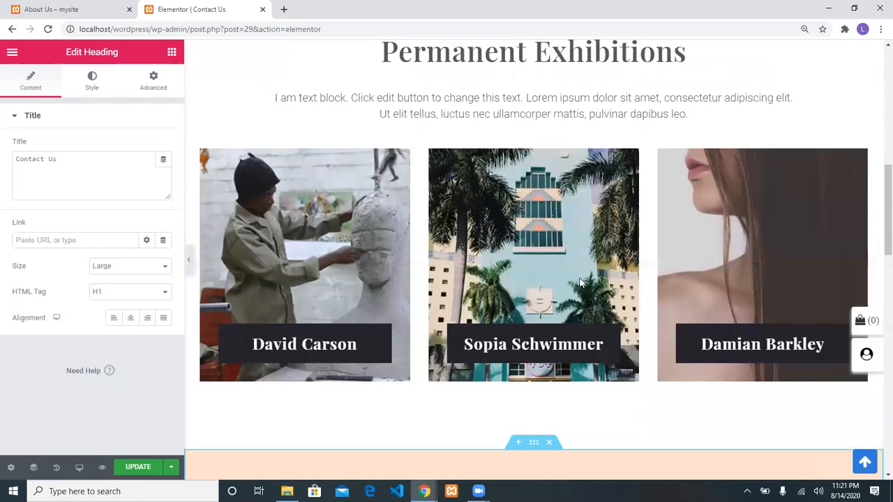
scroll(579, 283, up, 1)
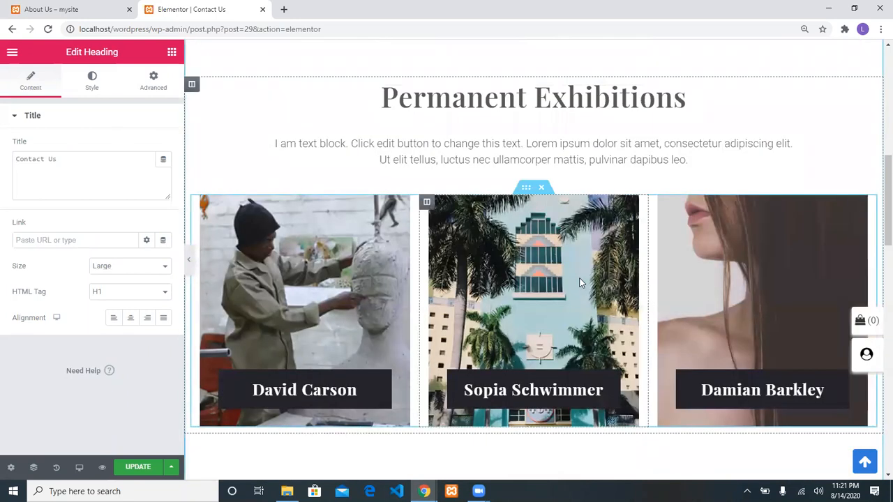
scroll(579, 283, up, 1)
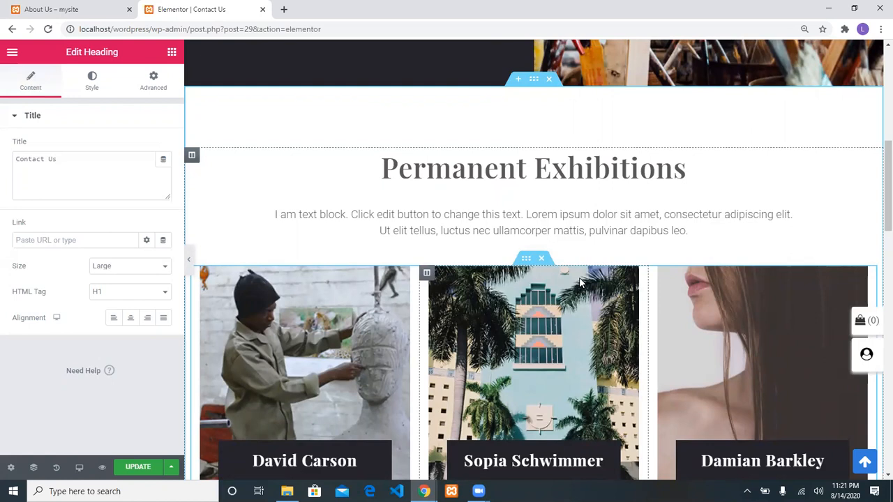
scroll(625, 274, down, 7)
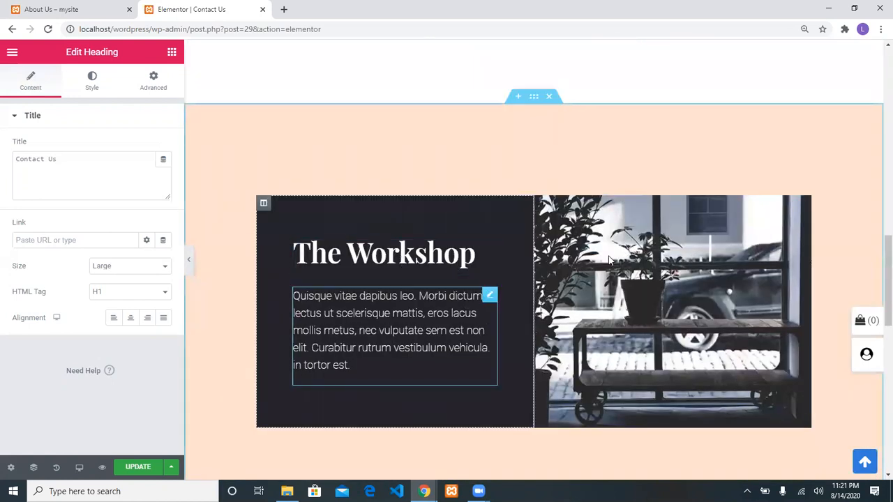
Try The Workshop image's dynamic content options and a single-column section, then delete that section
click(632, 269)
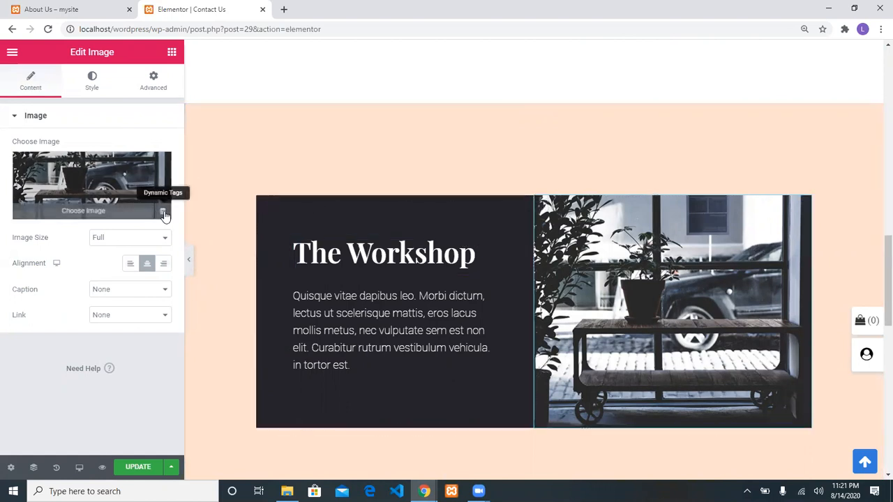
click(162, 212)
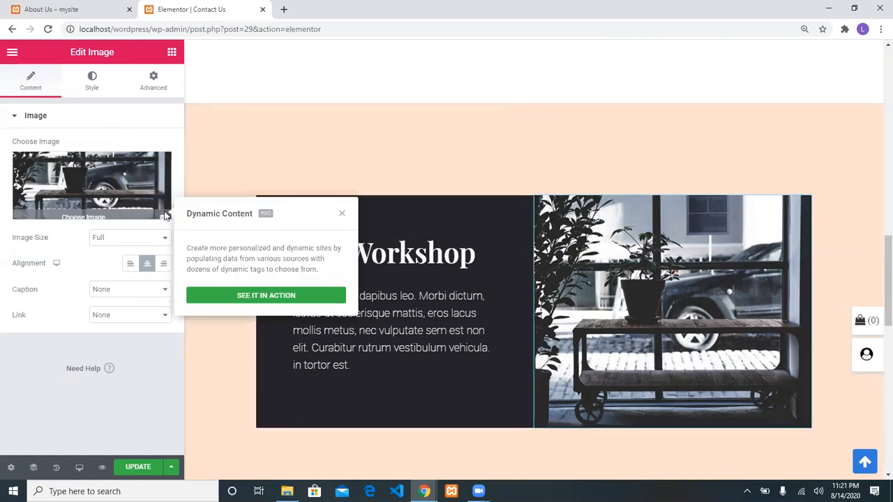
click(341, 214)
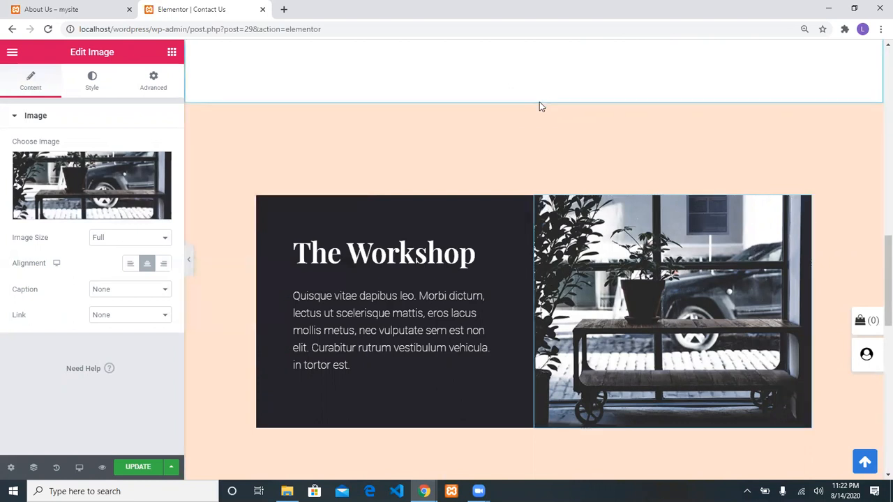
click(533, 97)
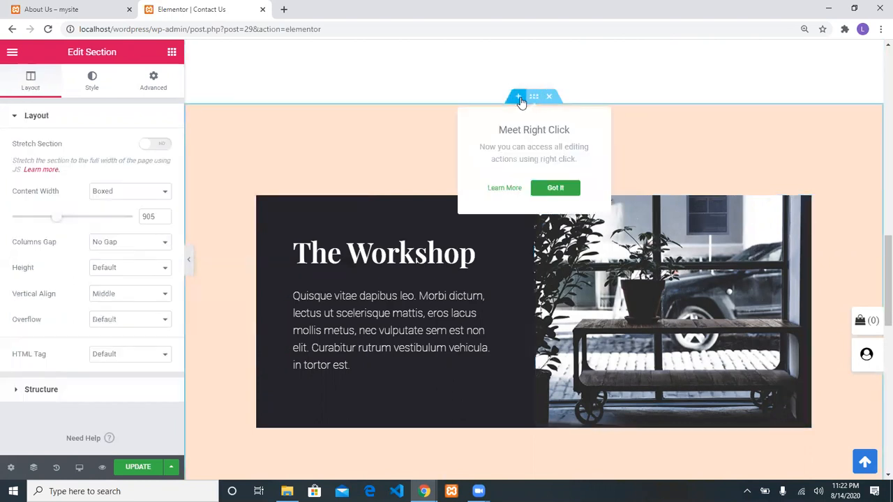
click(519, 97)
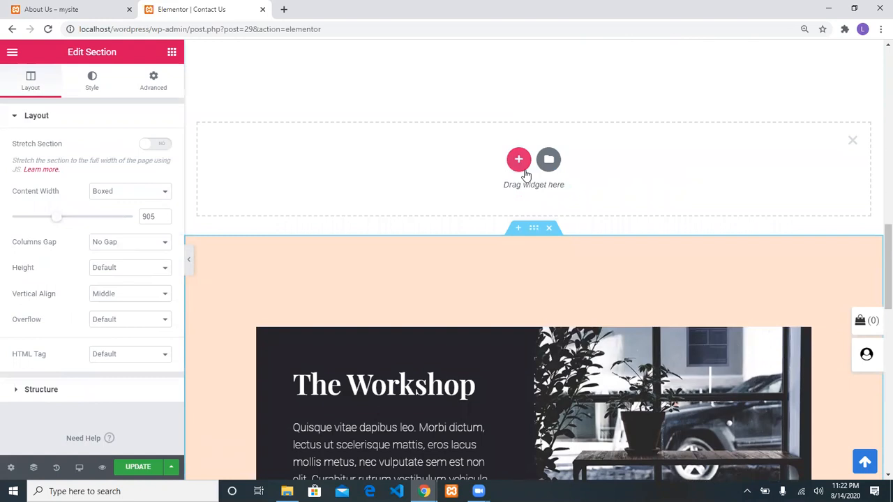
click(523, 170)
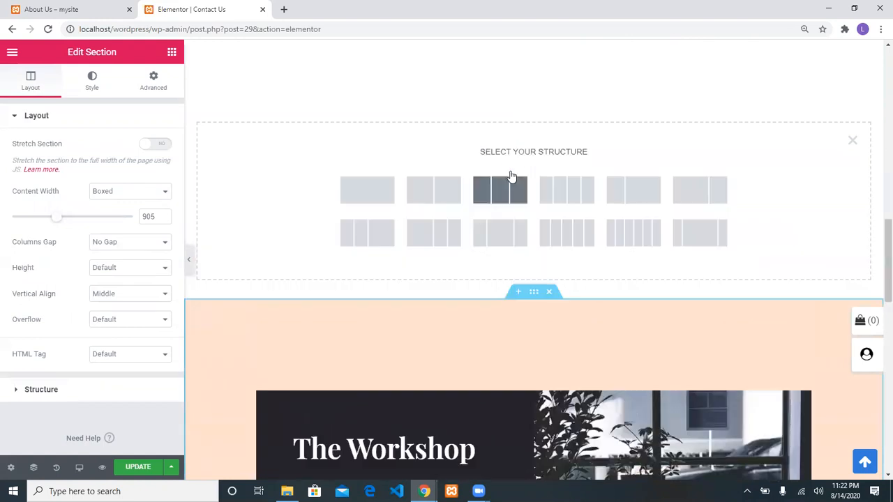
click(374, 191)
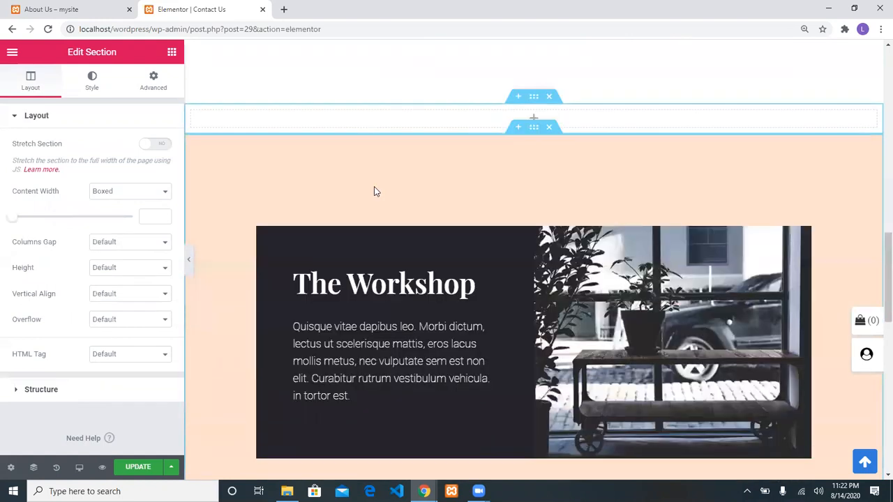
click(548, 104)
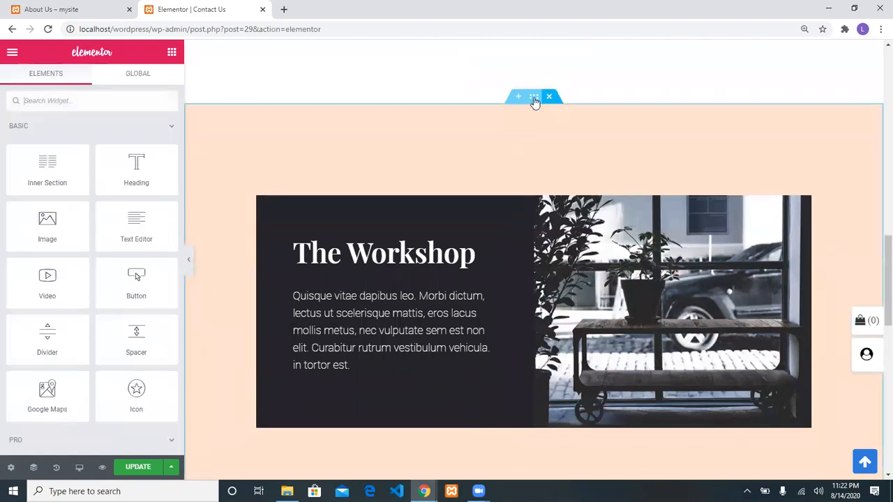
Add a two-column section above The Workshop with an Image widget in its left column
click(520, 98)
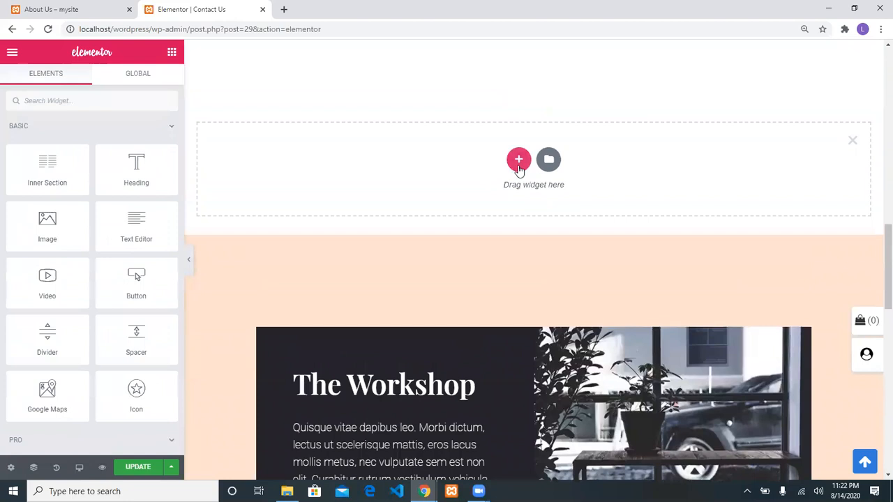
click(518, 160)
click(427, 187)
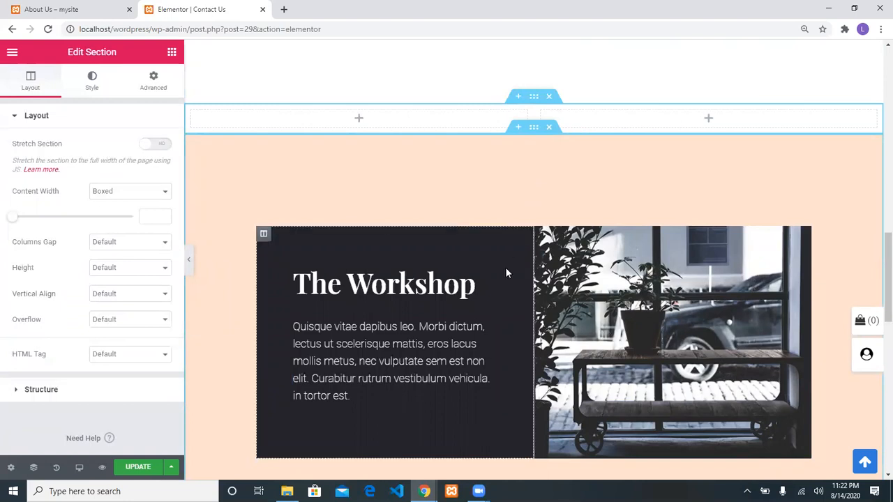
click(12, 53)
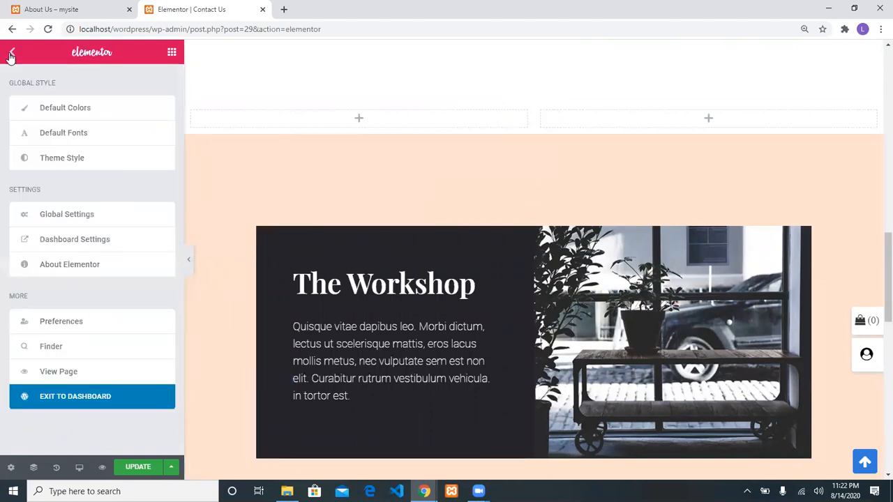
click(171, 53)
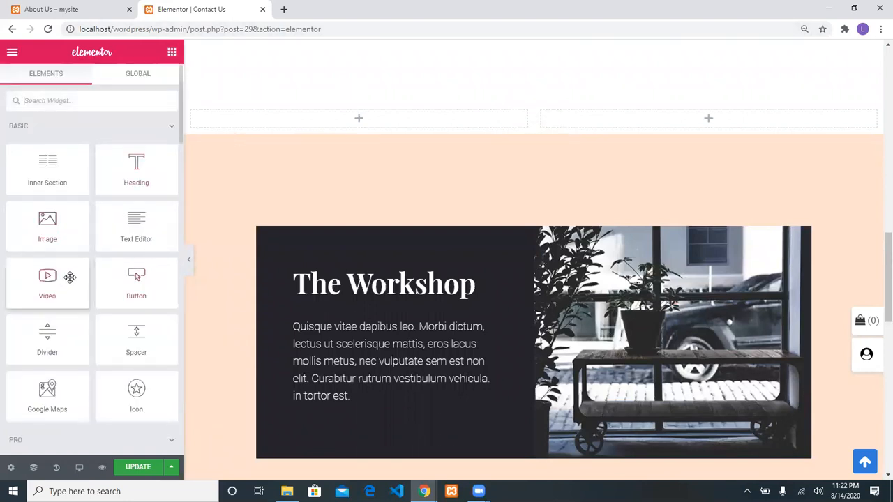
drag(60, 229, 351, 124)
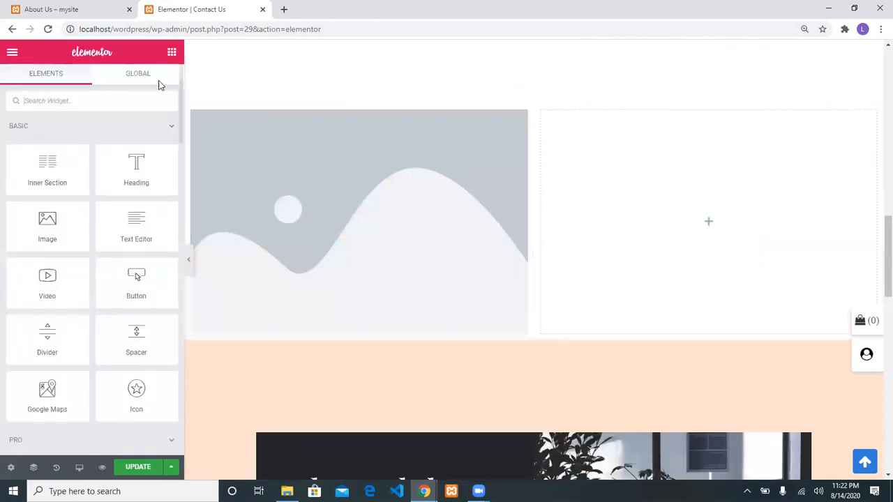
Save the page and view the Contact Us page on the live site
click(138, 466)
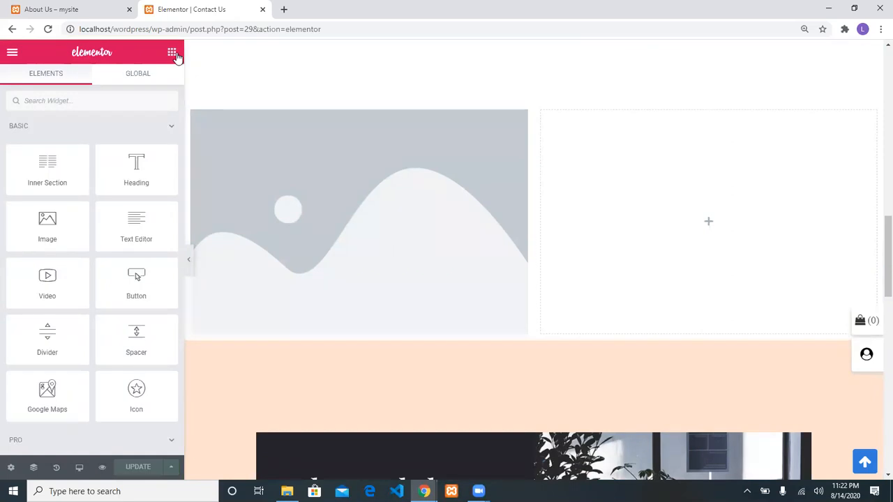
click(96, 7)
click(551, 140)
Scroll through the live Contact Us page to review the new two-column section
scroll(456, 221, down, 5)
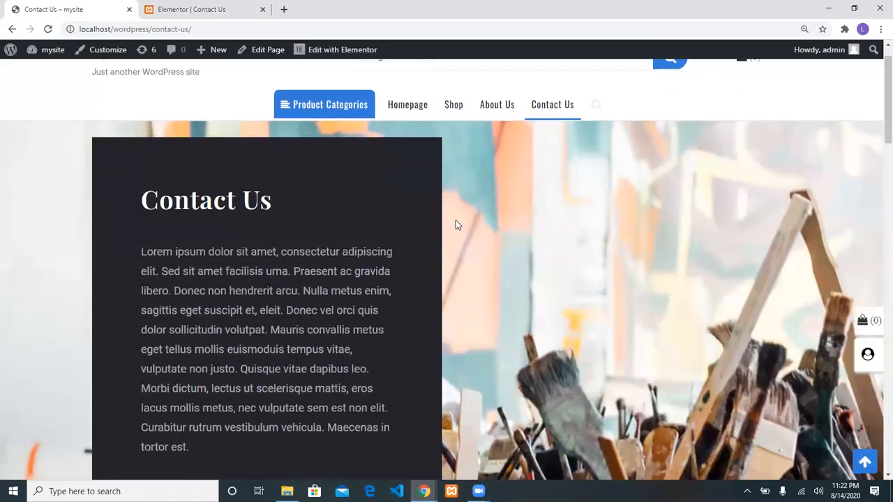
scroll(456, 220, down, 4)
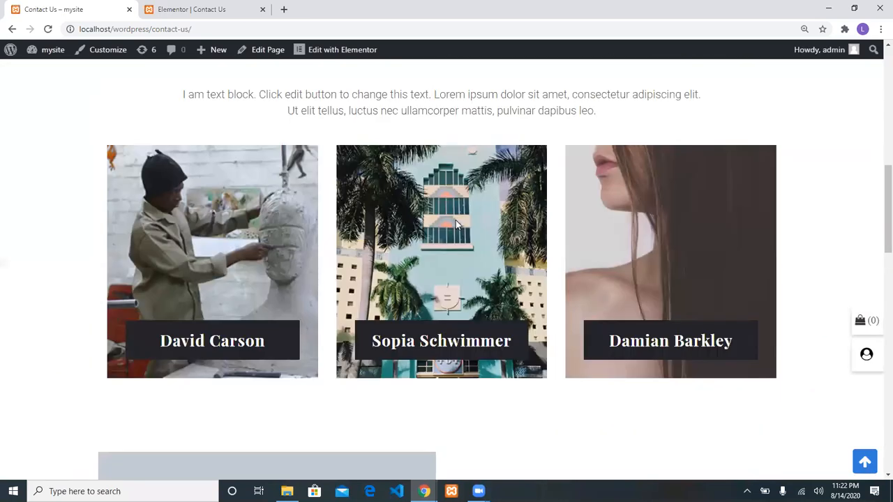
scroll(456, 220, down, 6)
scroll(454, 224, up, 1)
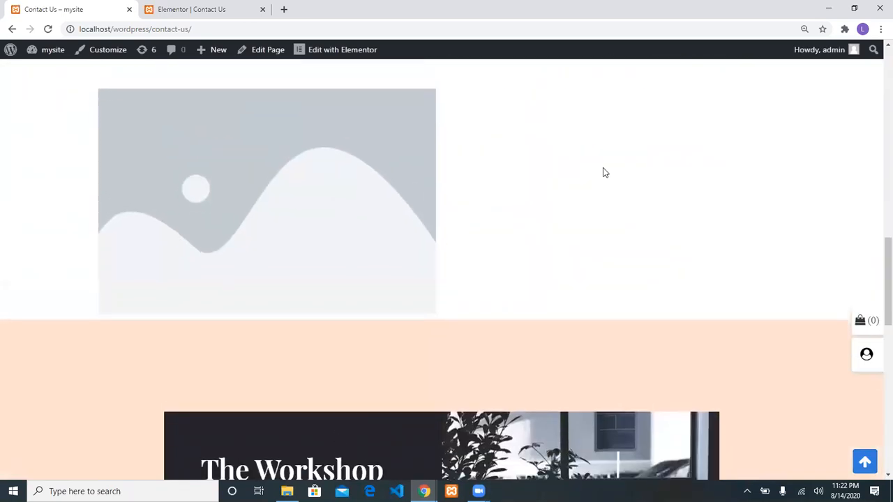
scroll(604, 173, down, 9)
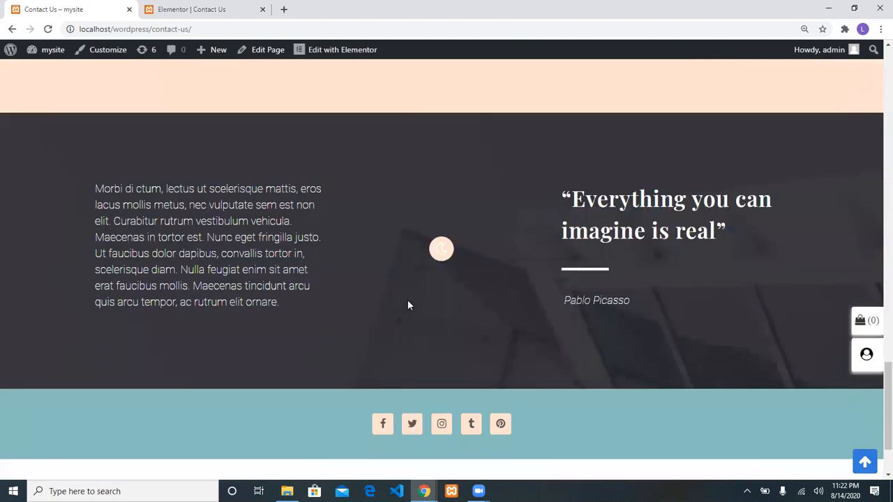
scroll(407, 305, up, 16)
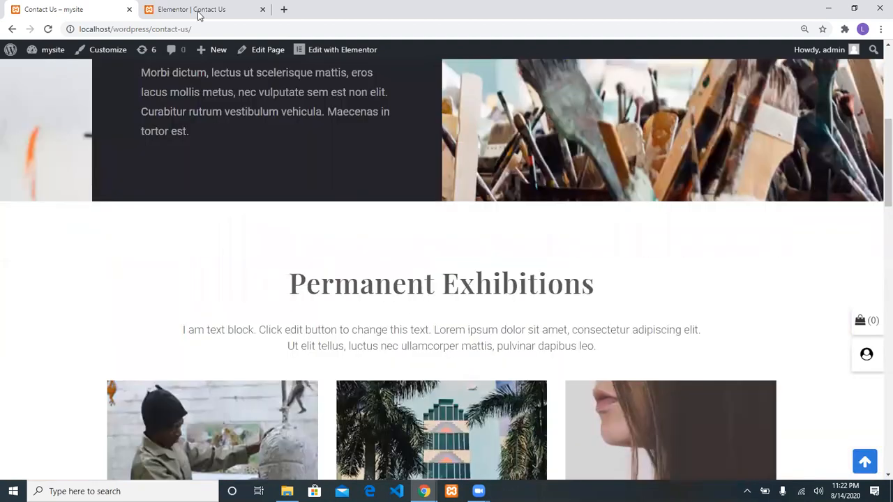
Return to the Elementor editor and exit to the WordPress dashboard
click(199, 16)
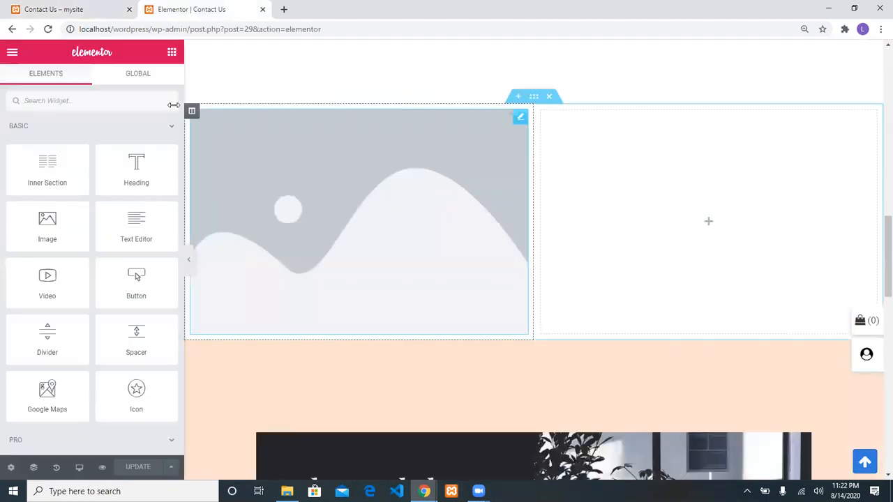
click(16, 56)
click(82, 399)
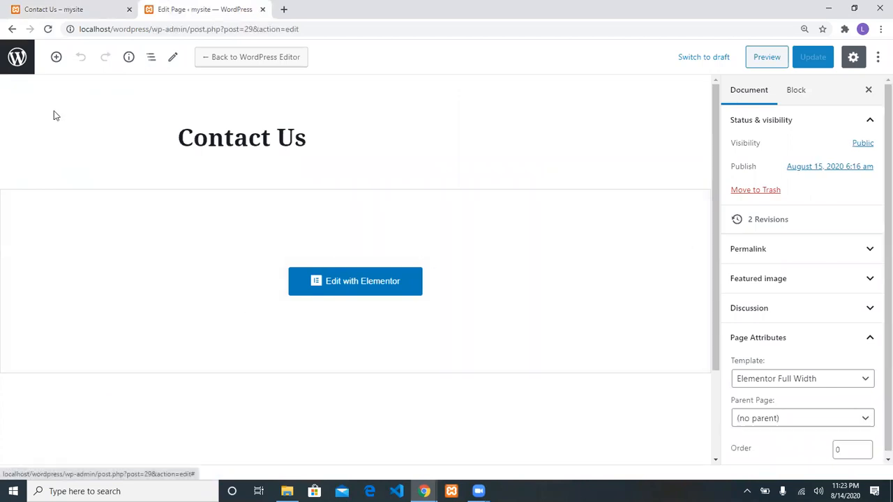
Leave the page editor and go to Plugins > Add New
click(7, 57)
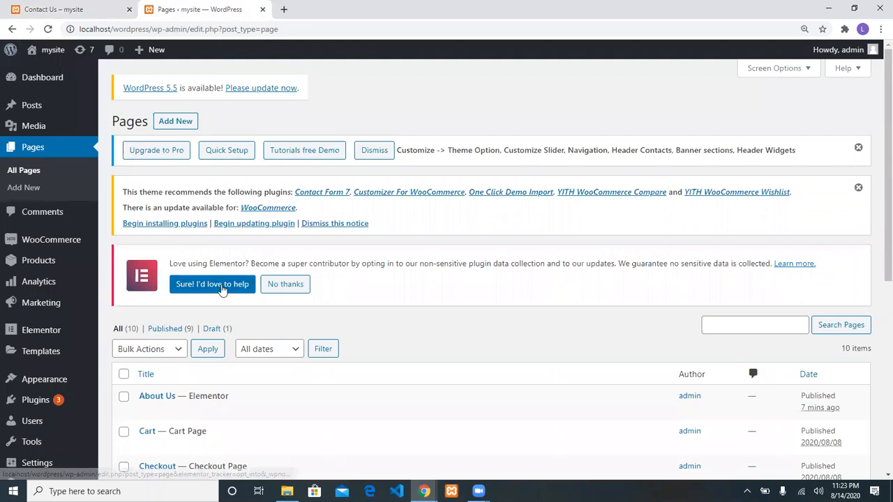
scroll(213, 283, down, 3)
mouse_move(42, 387)
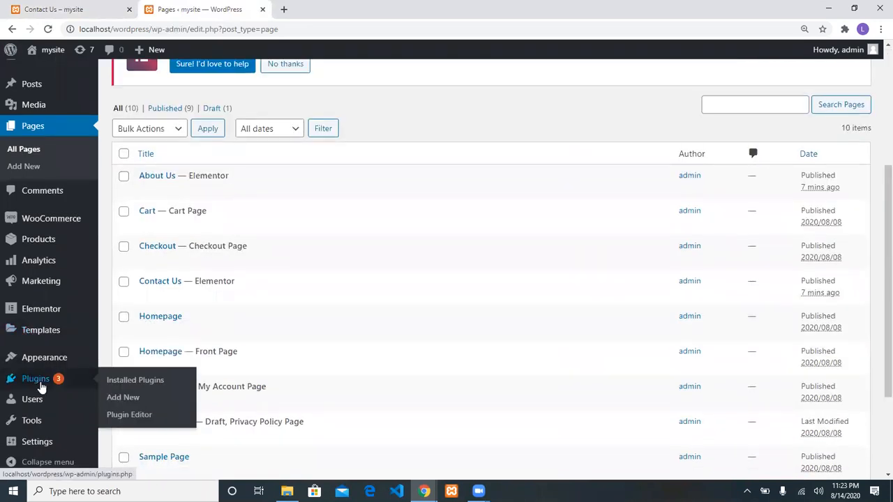
click(115, 398)
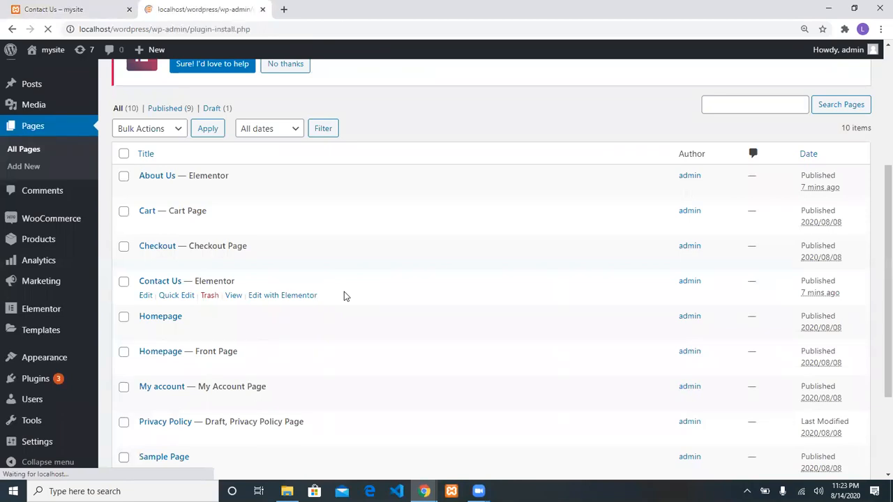
scroll(283, 284, down, 3)
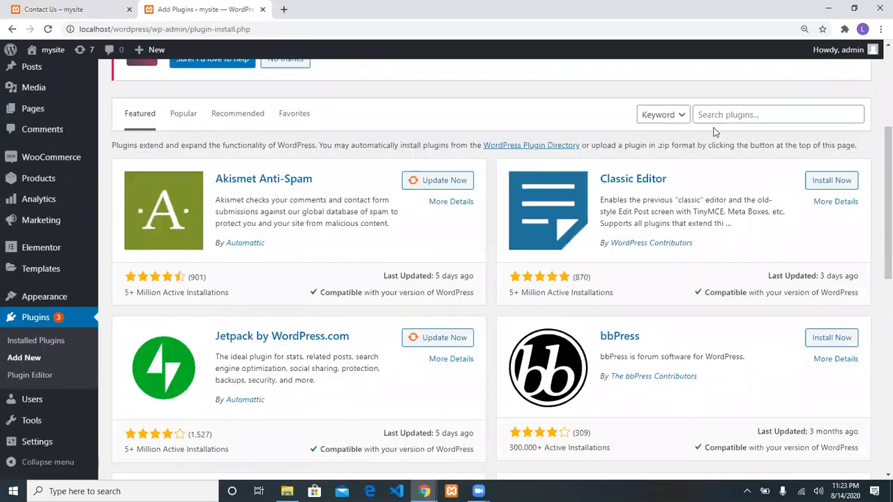
Search plugins for 'form', then install and activate Contact Form by WPForms
click(750, 116)
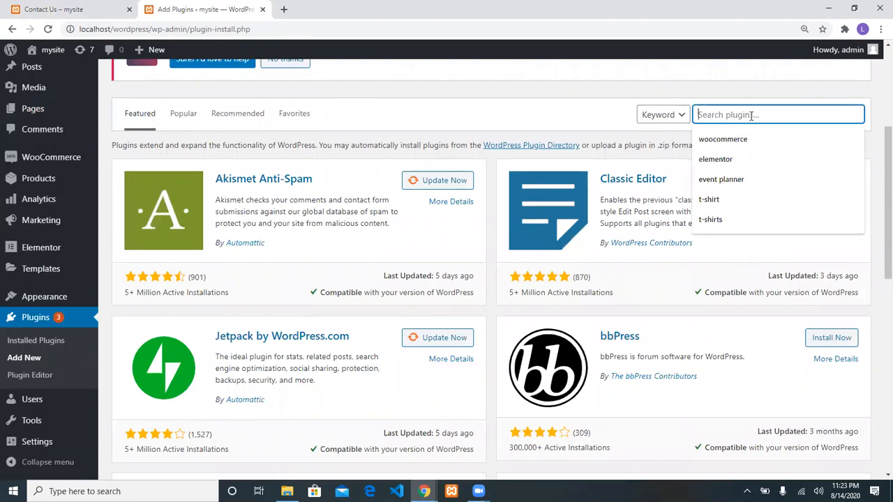
text(form)
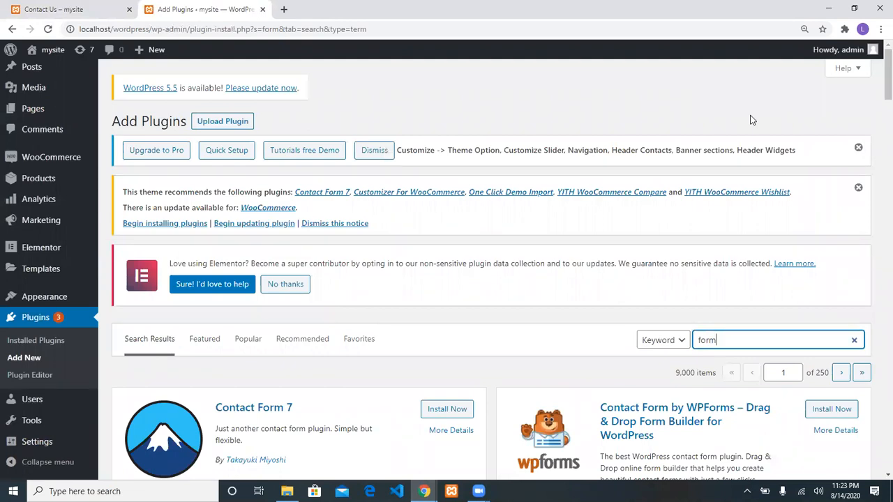
scroll(877, 122, down, 5)
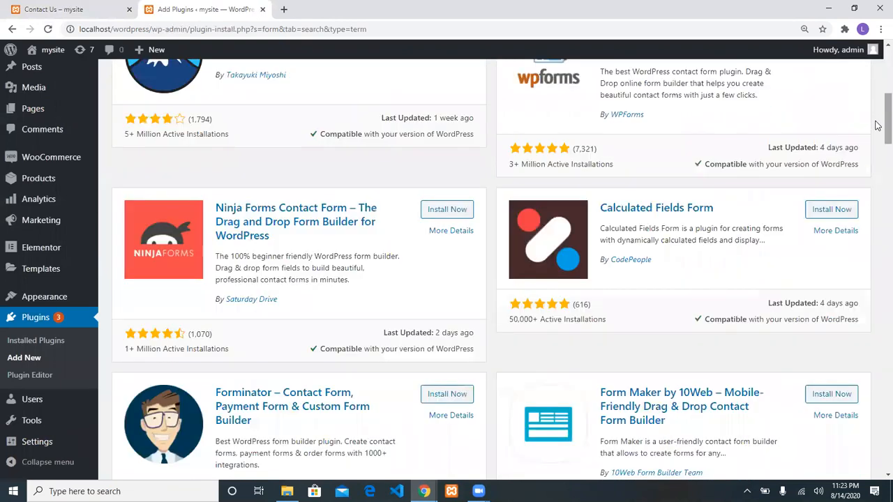
scroll(877, 125, up, 4)
scroll(877, 118, down, 3)
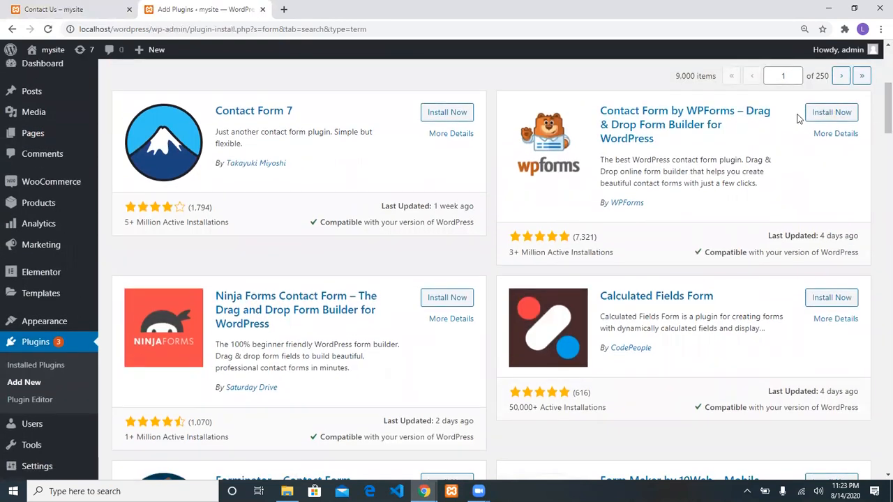
click(819, 117)
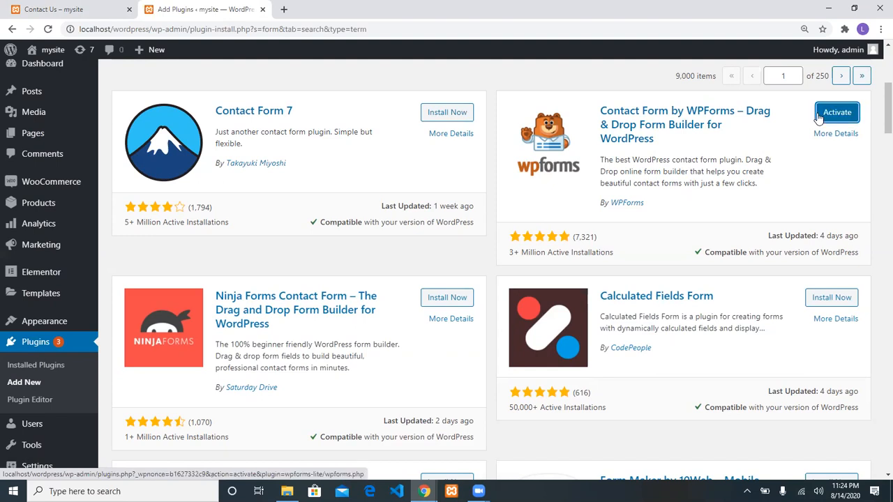
click(819, 119)
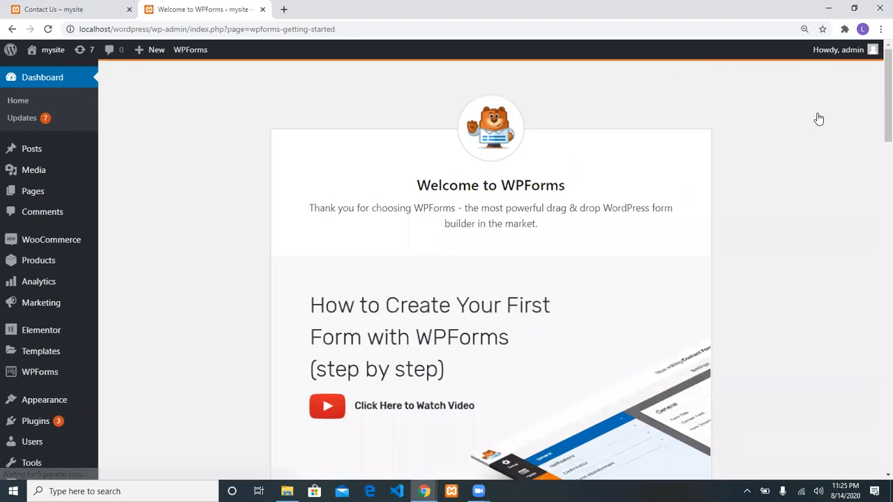
Scroll the Welcome to WPForms page and choose Create Your First Form
scroll(779, 259, down, 3)
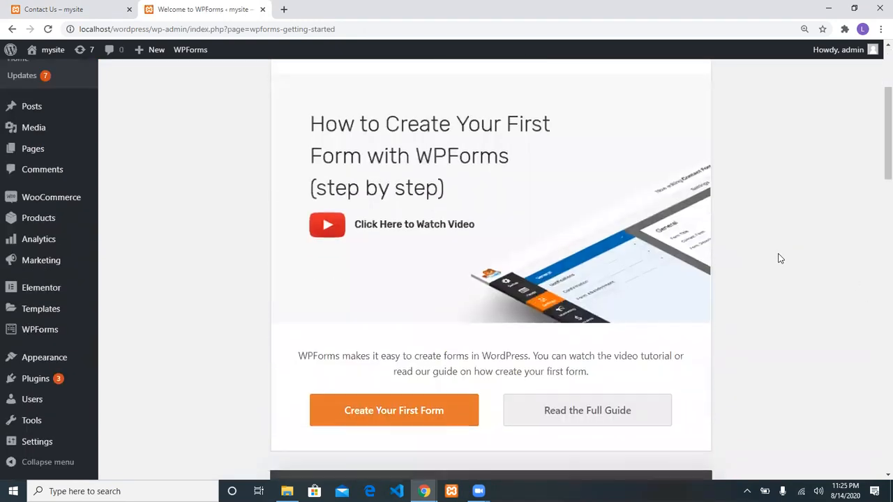
scroll(779, 258, down, 3)
click(454, 237)
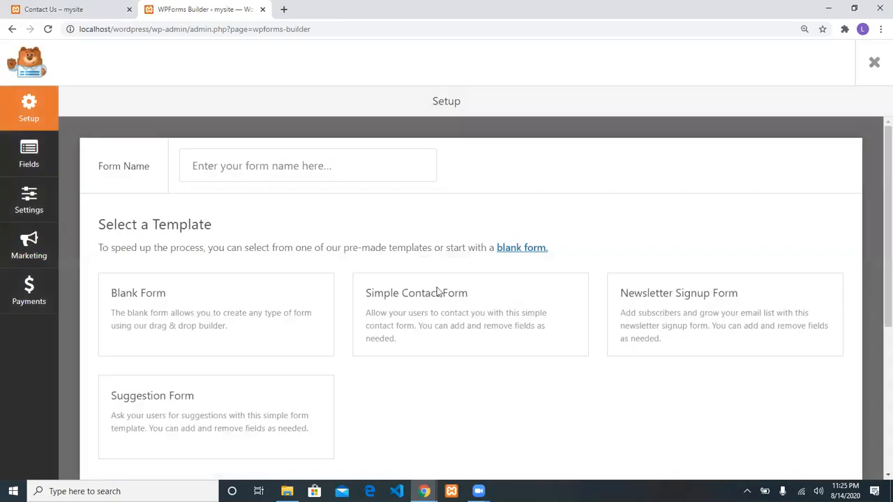
Create a form from the Simple Contact Form template and dismiss the embed options
mouse_move(418, 328)
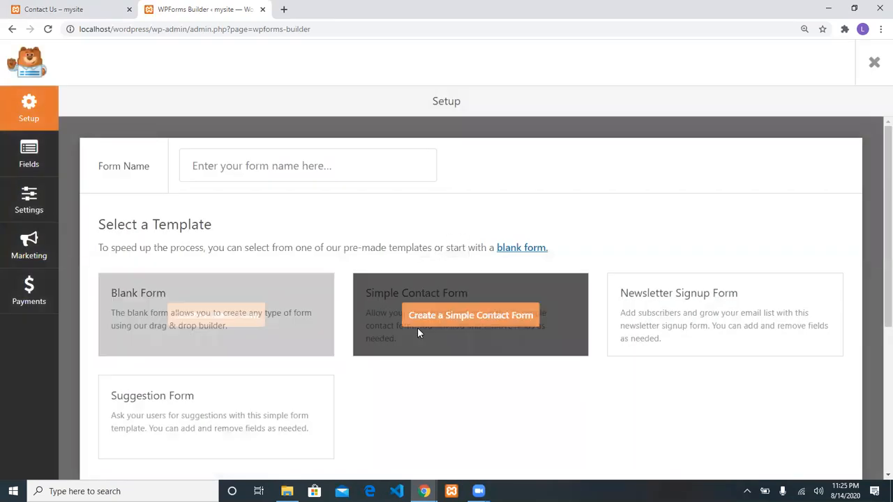
click(439, 317)
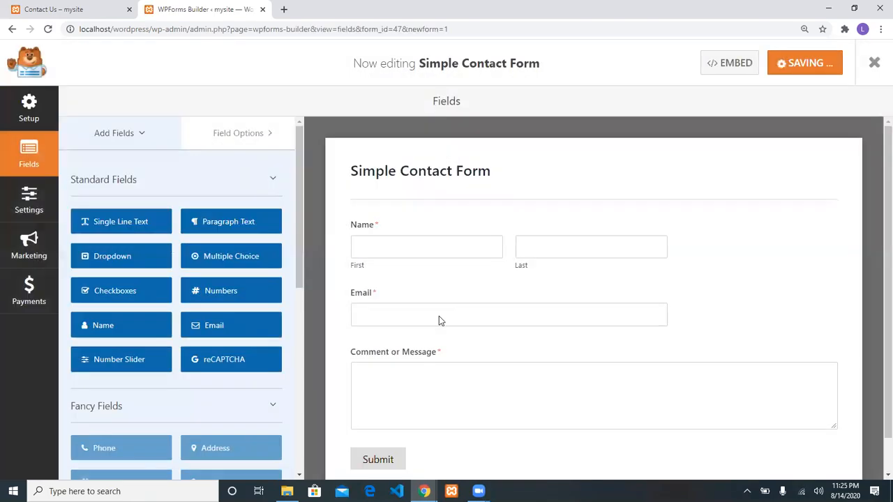
scroll(439, 319, down, 1)
scroll(439, 319, up, 1)
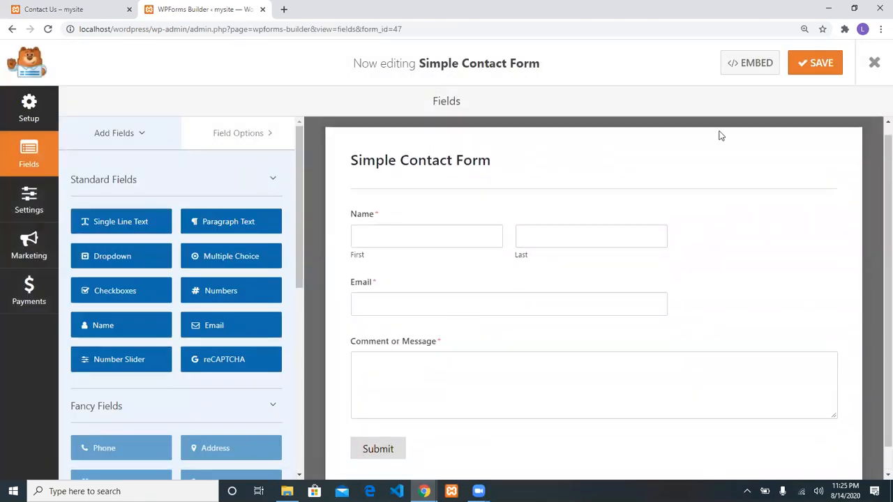
click(758, 64)
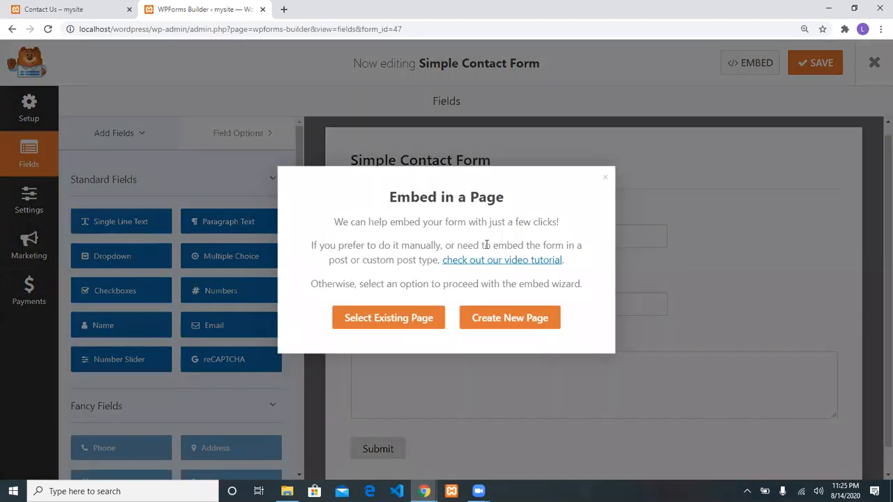
click(605, 177)
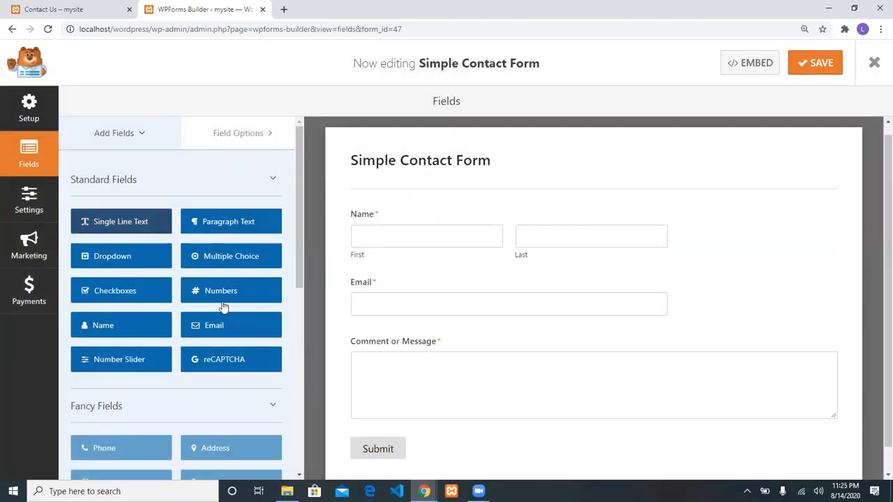
Add a Numbers field between Email and Comment or Message and save the form
drag(220, 292, 385, 336)
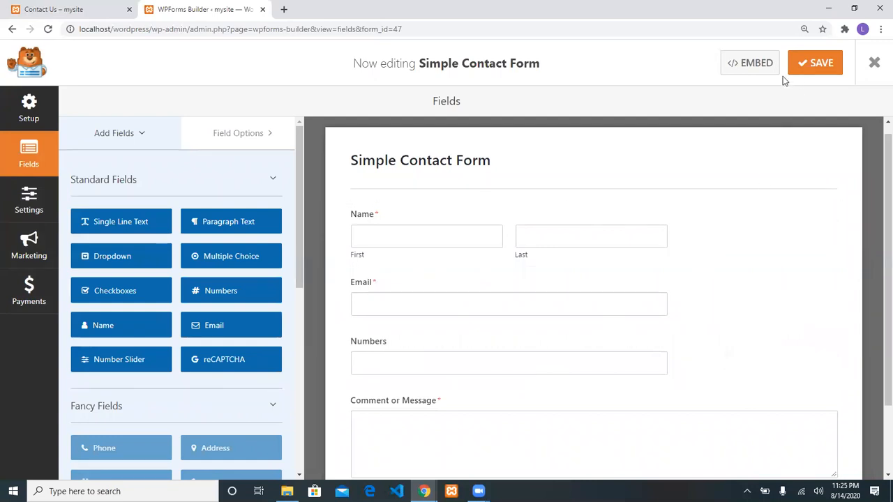
click(809, 65)
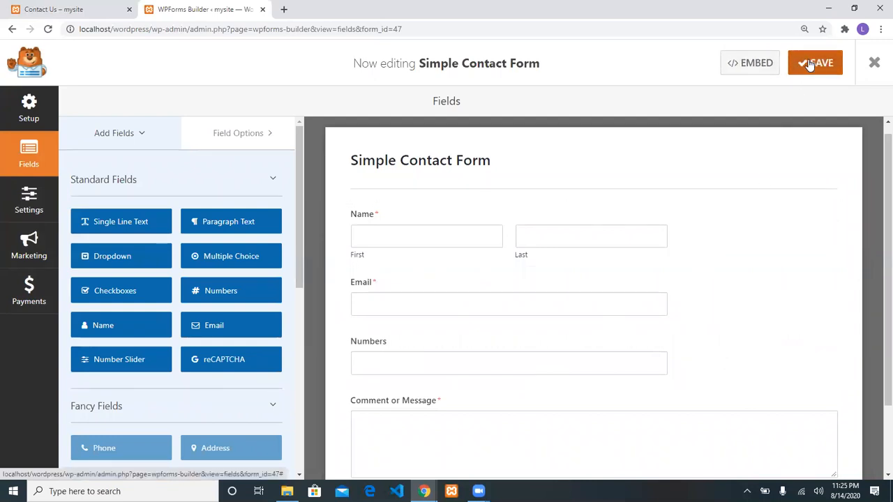
click(762, 62)
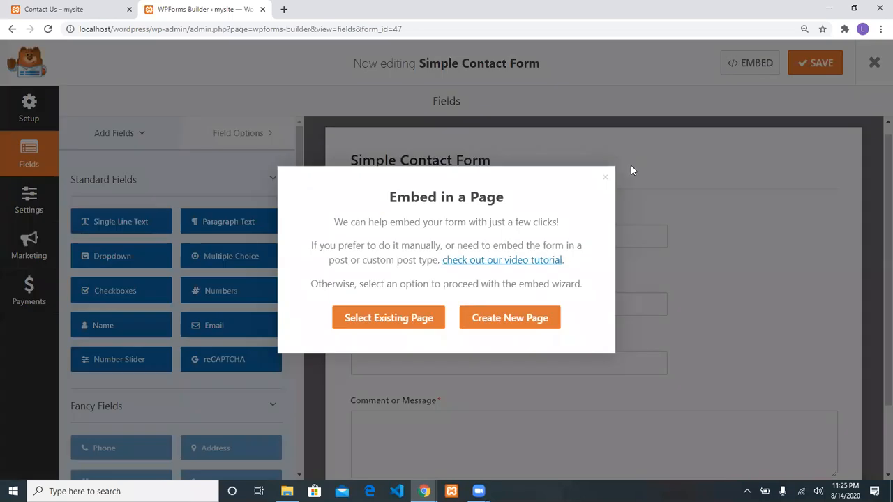
click(605, 180)
scroll(577, 320, down, 2)
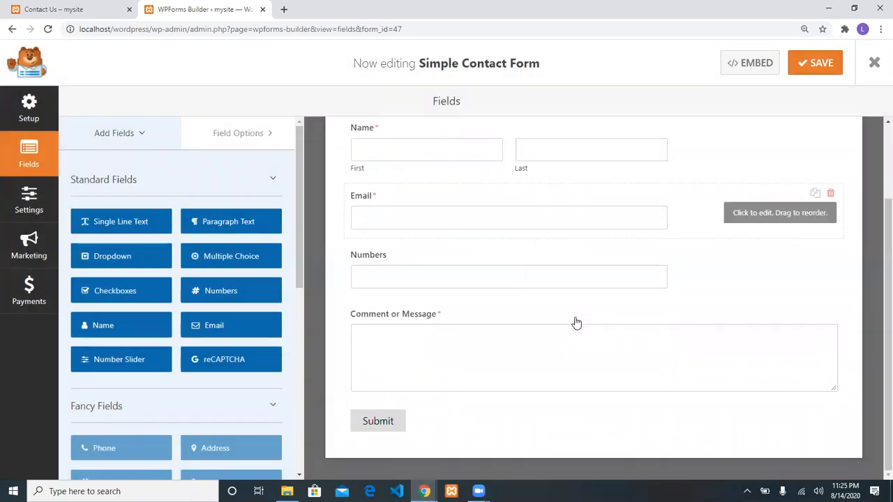
scroll(576, 322, up, 3)
click(817, 63)
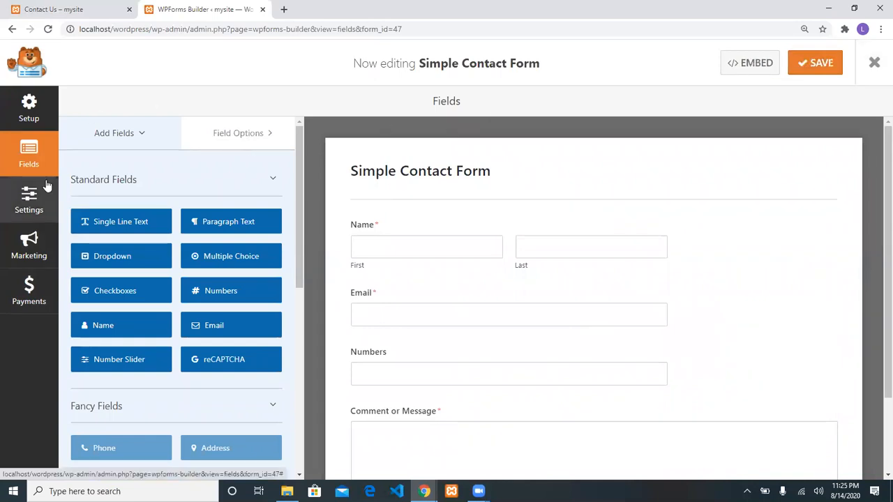
Look over the form's settings and setup pages, then close the form builder
click(40, 196)
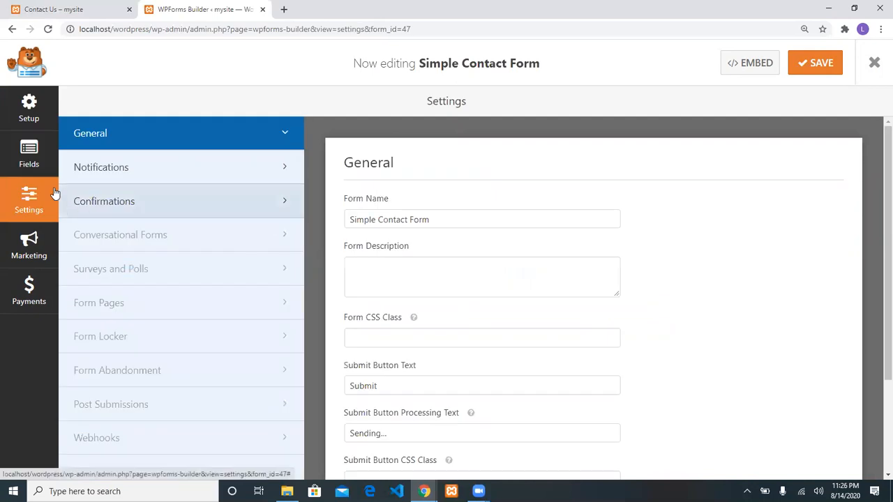
click(27, 115)
scroll(393, 285, down, 4)
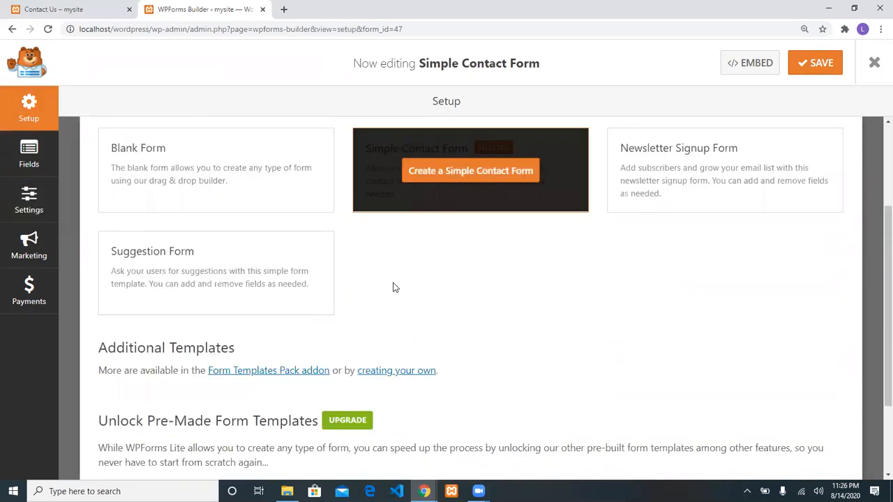
scroll(393, 285, up, 4)
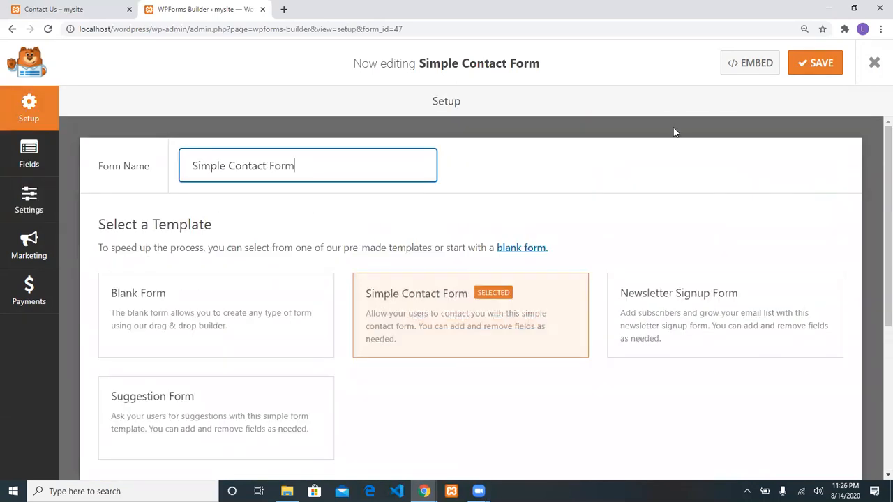
click(874, 64)
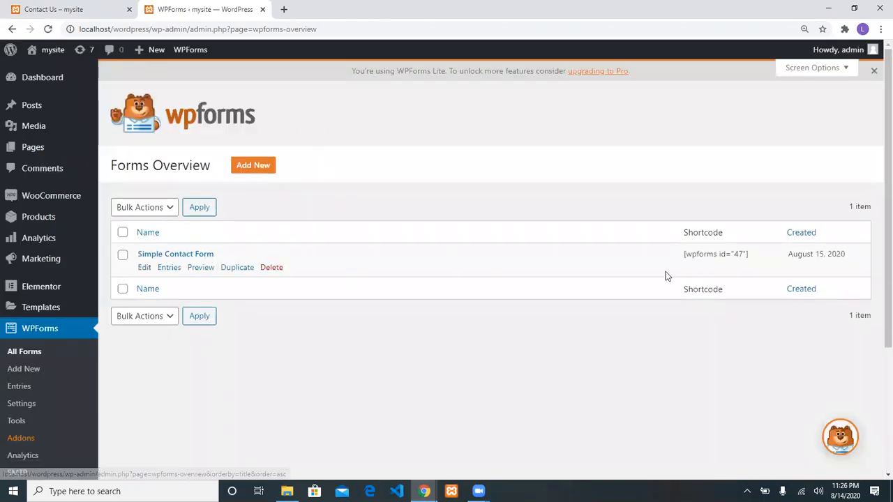
Copy the shortcode [wpforms id="47"] and go to Pages > All Pages
drag(748, 256, 686, 257)
key(ctrl+c)
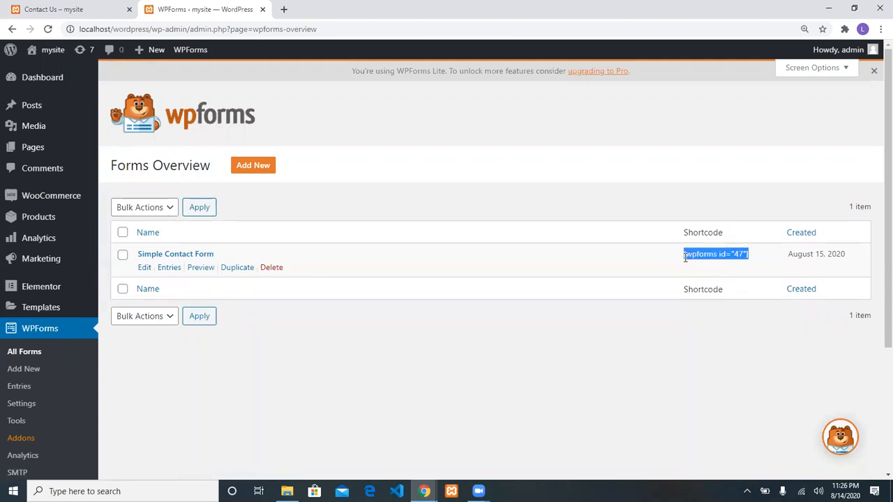
click(143, 148)
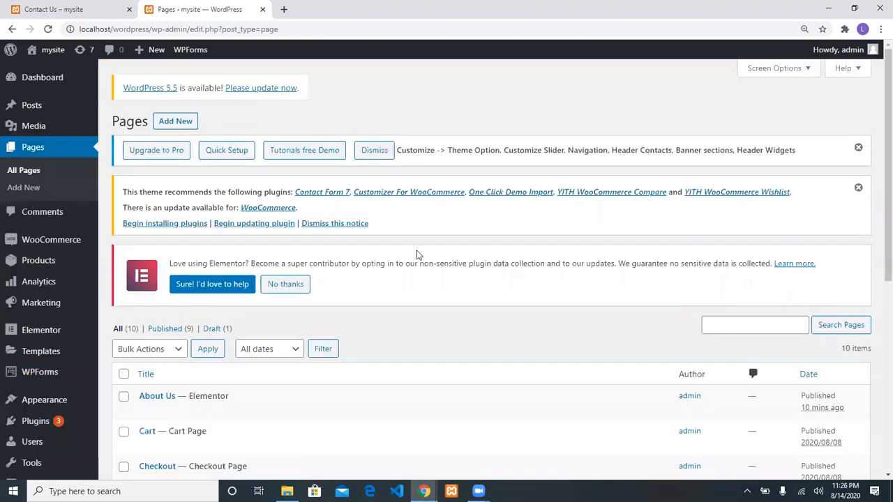
scroll(412, 254, down, 3)
Open the Contact Us page in Elementor
mouse_move(197, 280)
click(146, 283)
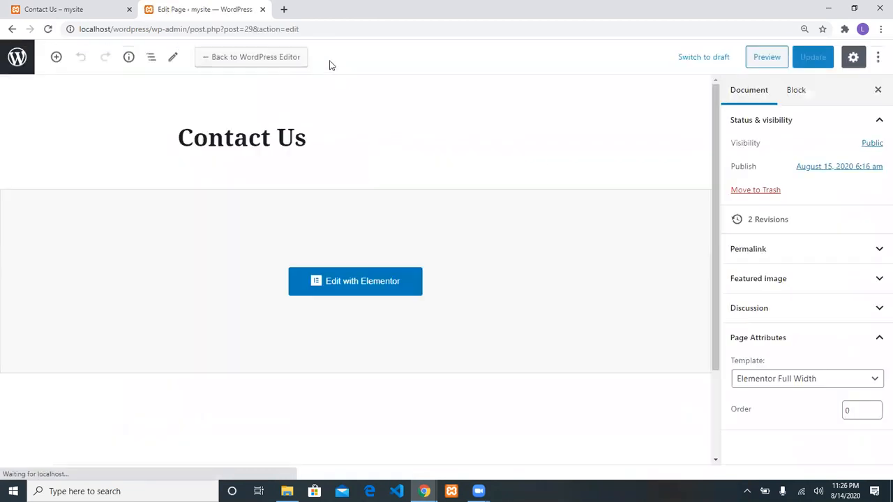
click(365, 277)
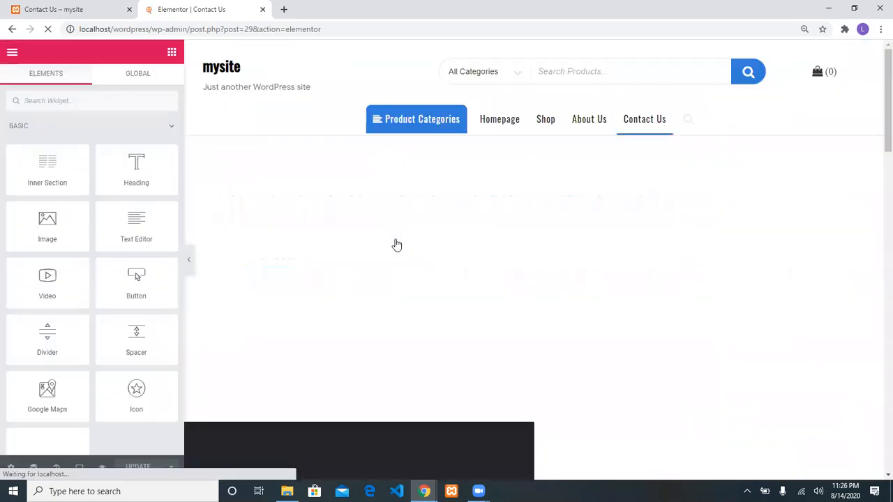
scroll(565, 263, down, 15)
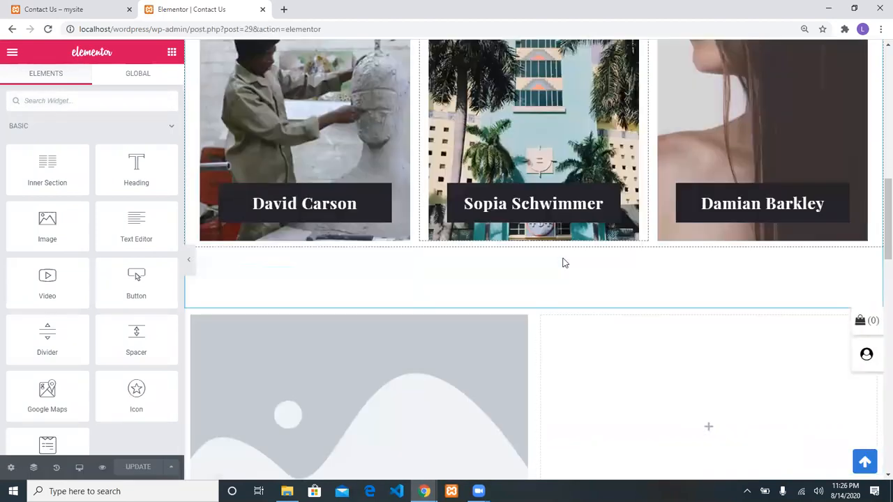
scroll(565, 263, up, 5)
scroll(563, 261, down, 2)
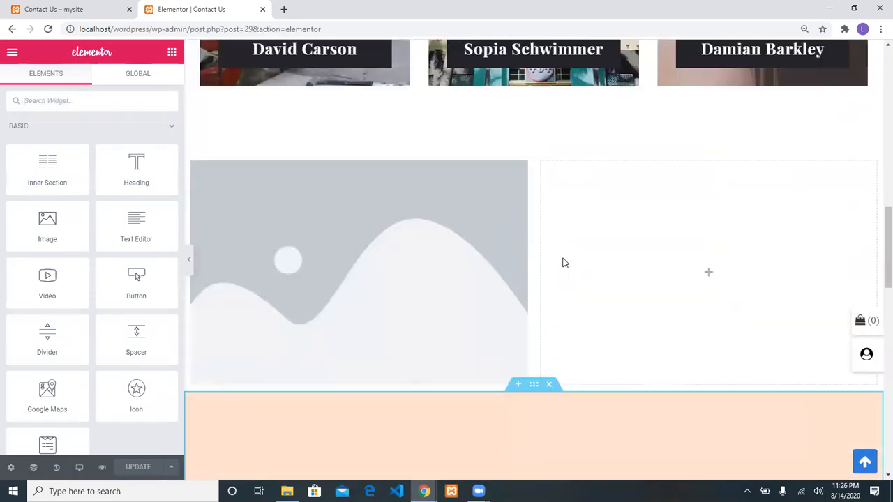
Put a Shortcode widget with [wpforms id="47"] in the empty right column and apply it
click(56, 98)
text(short)
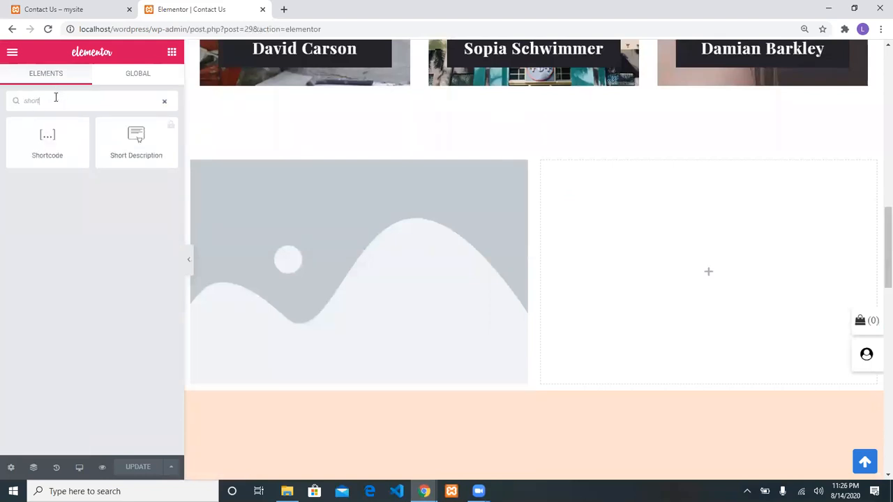
drag(47, 139, 668, 262)
click(97, 205)
key(ctrl+v)
click(146, 117)
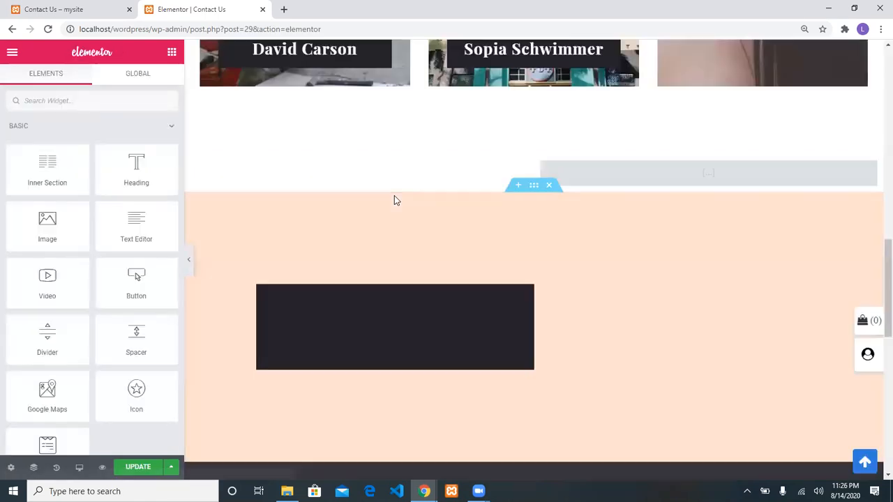
Delete The Workshop section
scroll(549, 204, up, 5)
scroll(642, 253, up, 6)
scroll(642, 251, down, 15)
scroll(644, 255, down, 3)
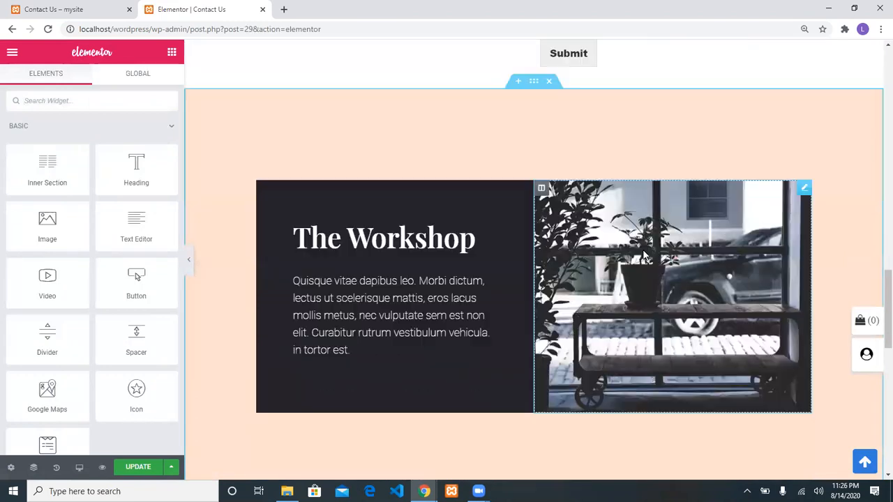
click(549, 73)
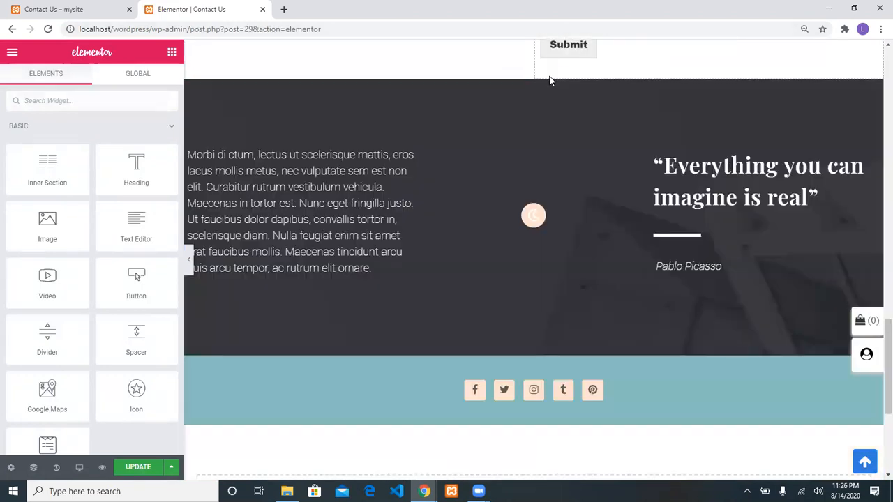
Save the page and select the live Contact Us page's address for reloading
scroll(615, 173, up, 3)
scroll(615, 176, up, 4)
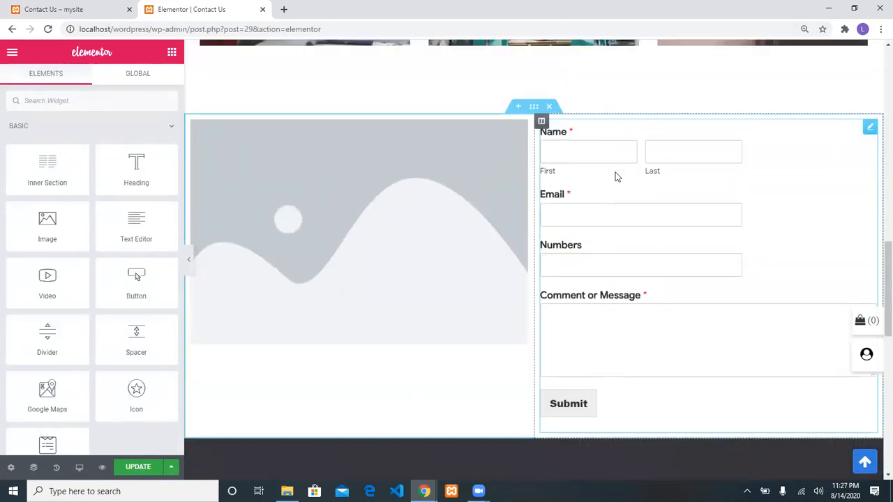
scroll(614, 176, up, 2)
scroll(614, 176, up, 3)
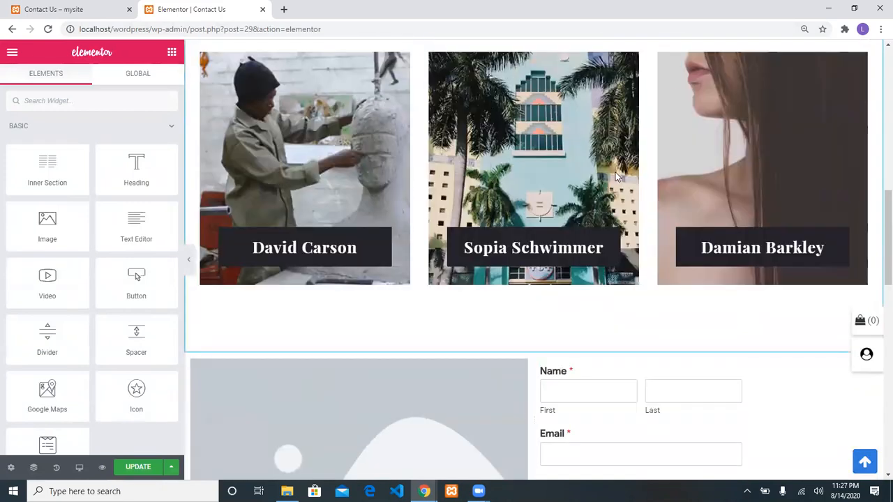
scroll(198, 395, down, 4)
click(127, 469)
click(120, 7)
click(145, 31)
Reload the live Contact Us page and check the contact form
key(Return)
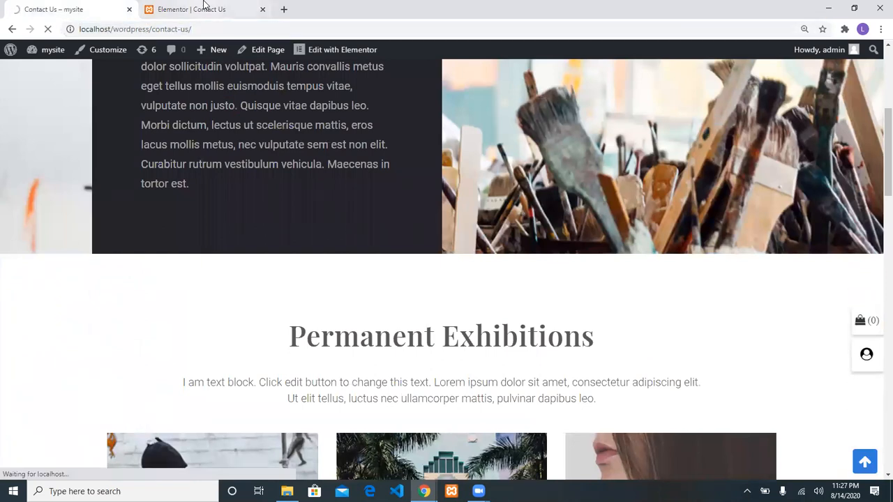
scroll(311, 164, down, 10)
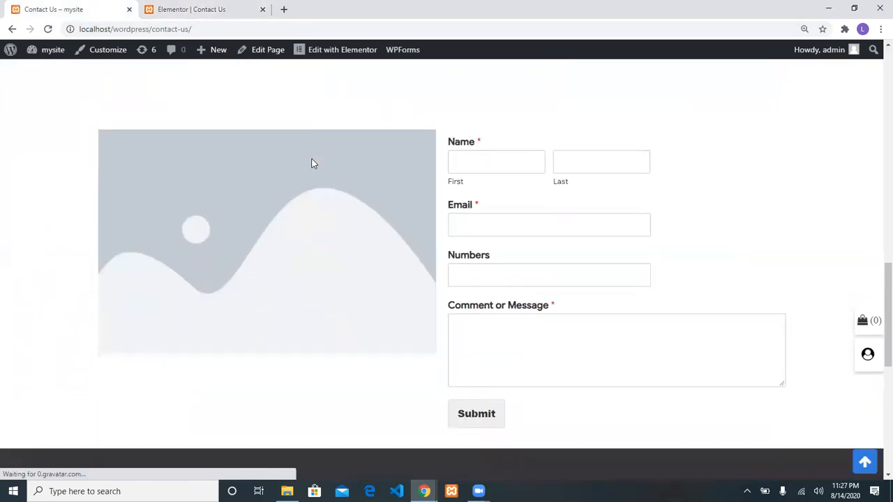
scroll(518, 196, up, 1)
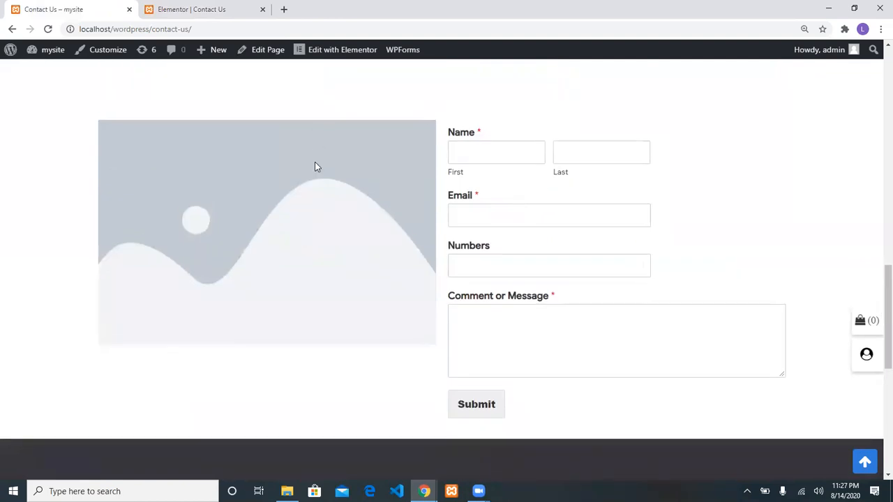
Back in Elementor, select the placeholder image and drag it within the left column
click(219, 9)
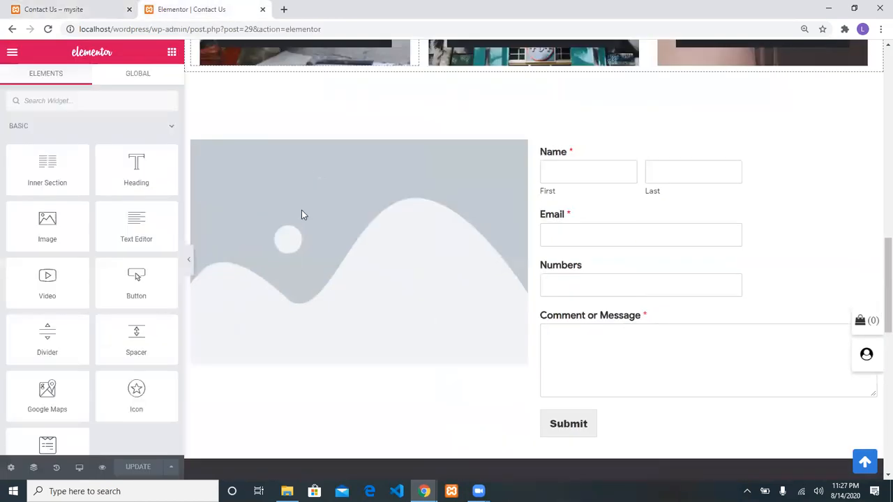
click(272, 220)
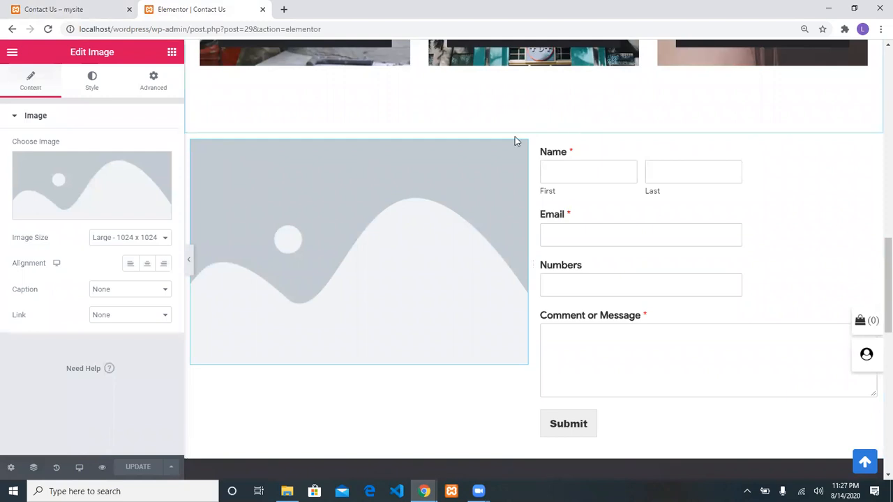
drag(468, 196, 411, 219)
Replace the placeholder image with a Heading widget in the left column
right_click(411, 219)
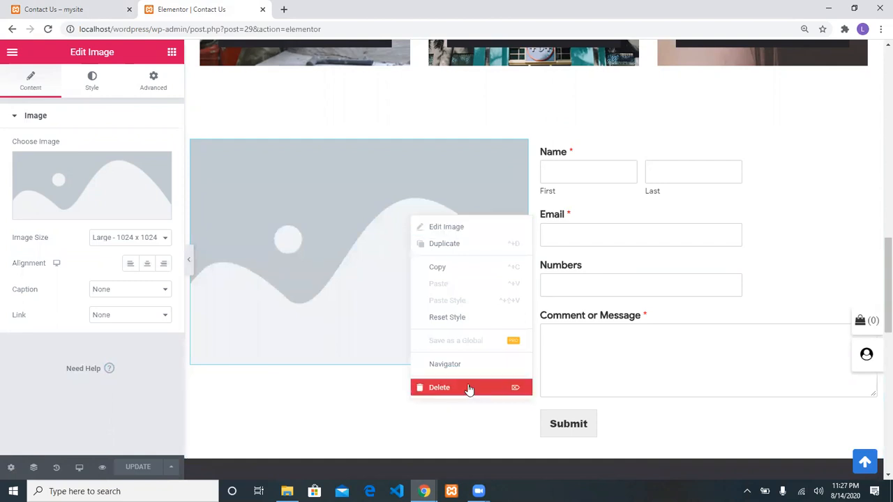
key(Delete)
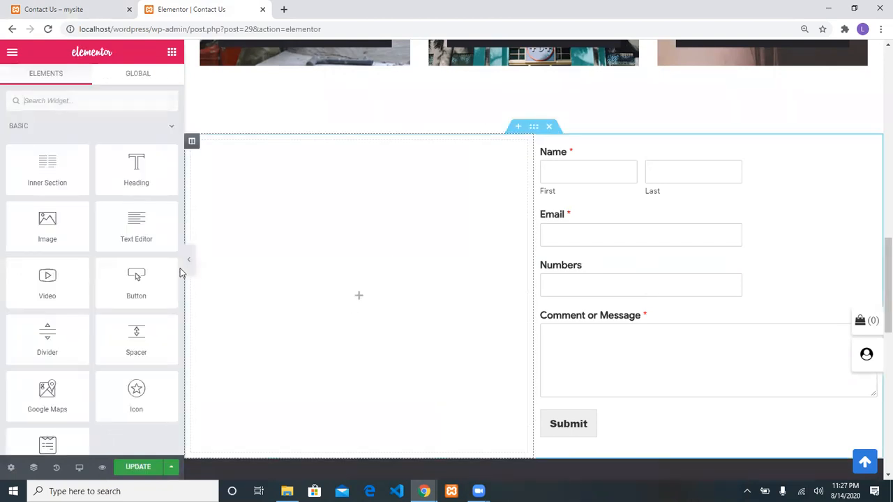
drag(151, 183, 339, 231)
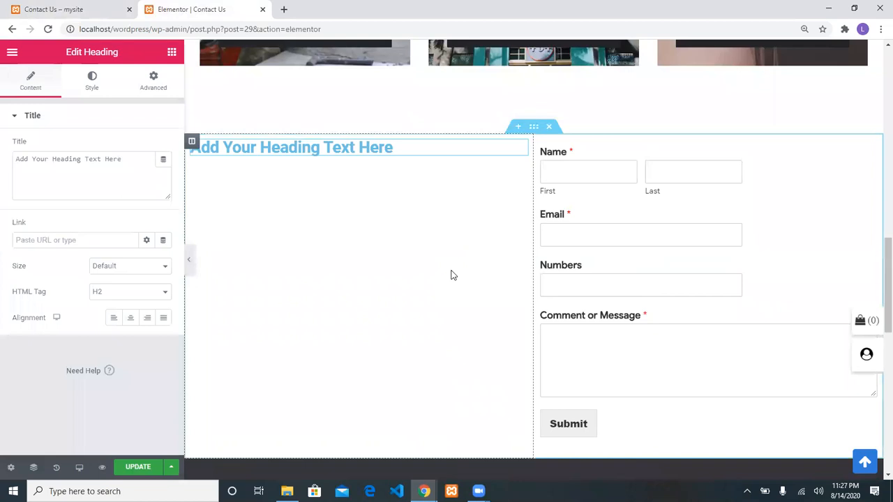
scroll(451, 274, down, 5)
scroll(451, 274, up, 3)
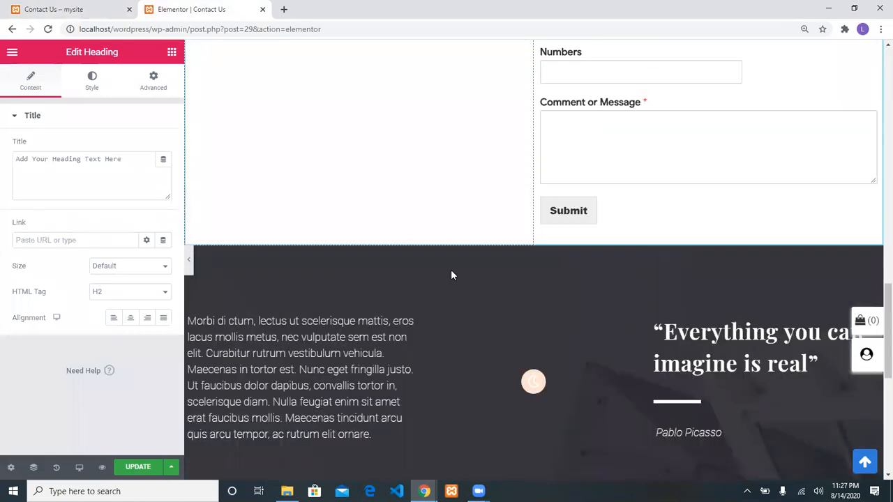
Select and copy the Morbi paragraph text from the lower text block
click(376, 431)
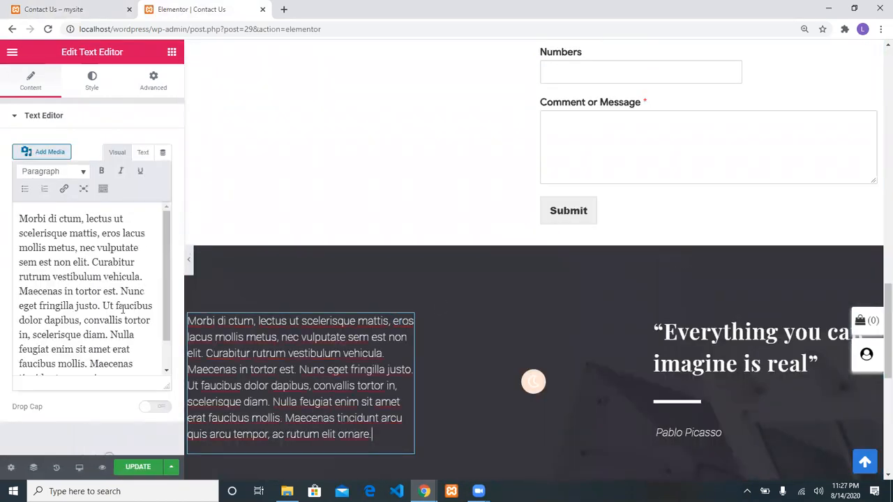
click(122, 309)
key(ctrl+a)
key(ctrl+c)
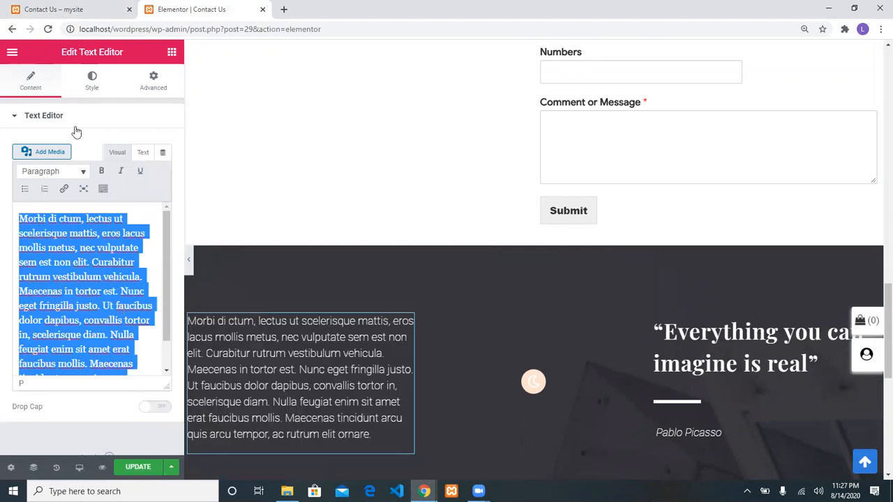
scroll(235, 121, up, 1)
scroll(234, 122, up, 4)
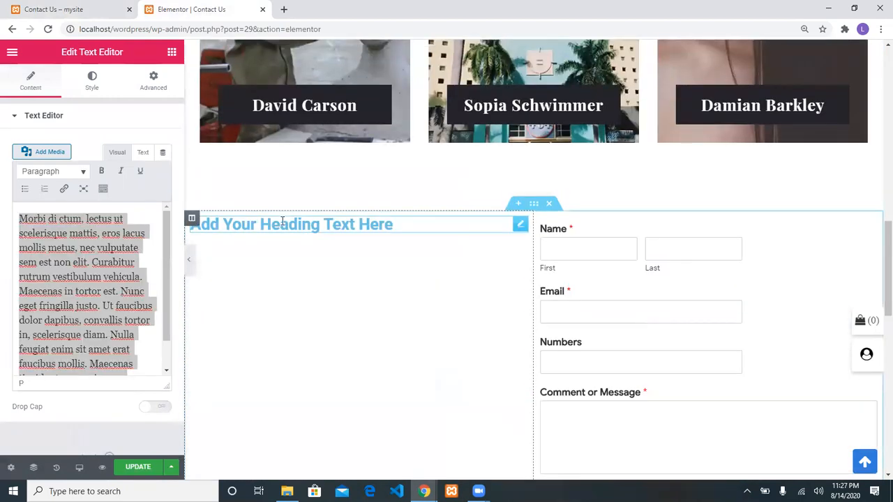
Paste the Morbi paragraph into the heading's title and add blank lines above it
click(293, 224)
click(110, 161)
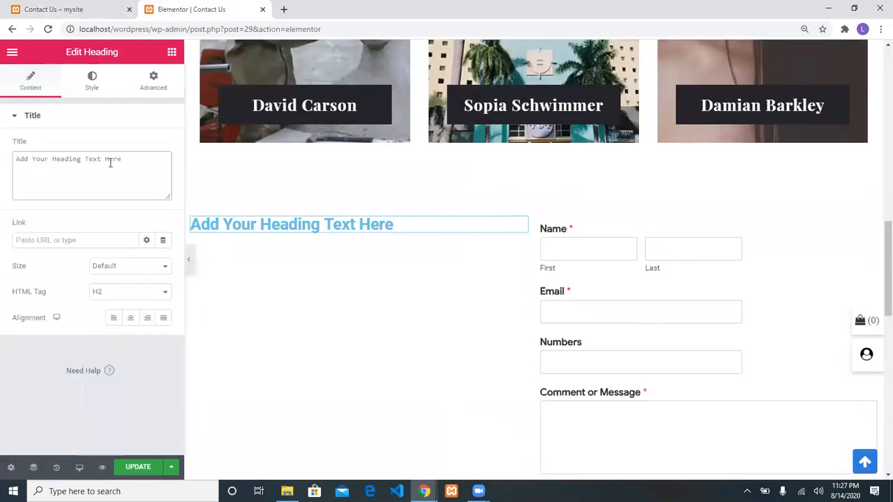
key(ctrl+v)
click(202, 233)
key(Return)
key(Return)
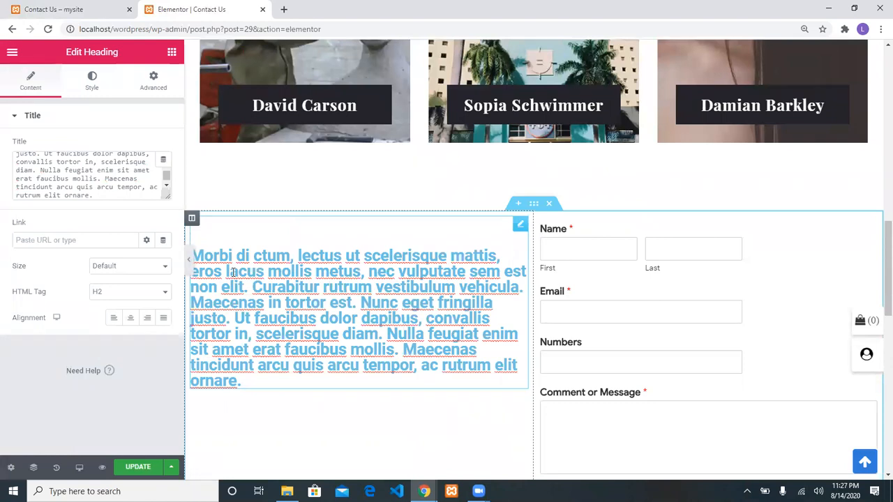
Add the line 'FEEL FREE TO CONTACT US!' above the heading's paragraph text
click(235, 249)
key(Return)
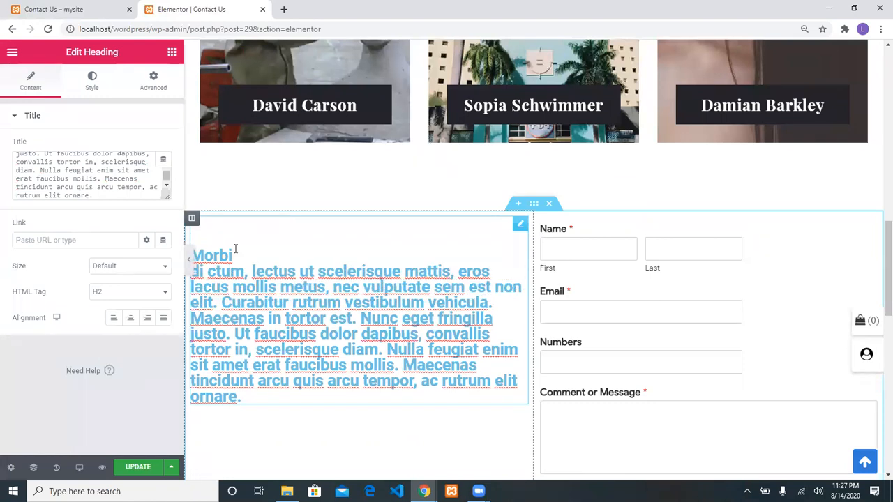
key(BackSpace)
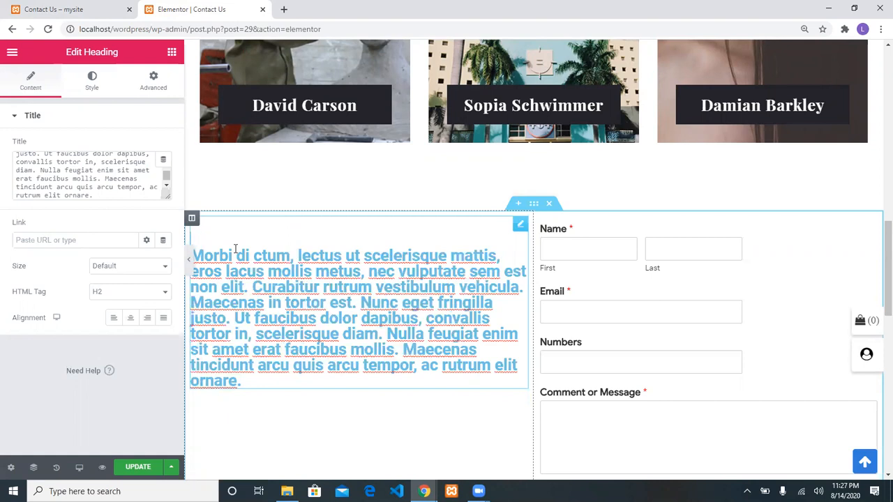
text(CONTA)
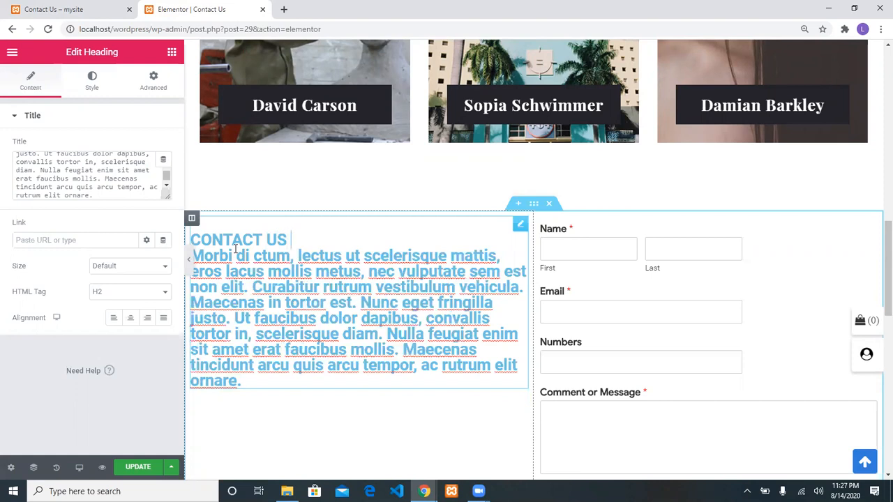
key(BackSpace)
key(BackSpace)
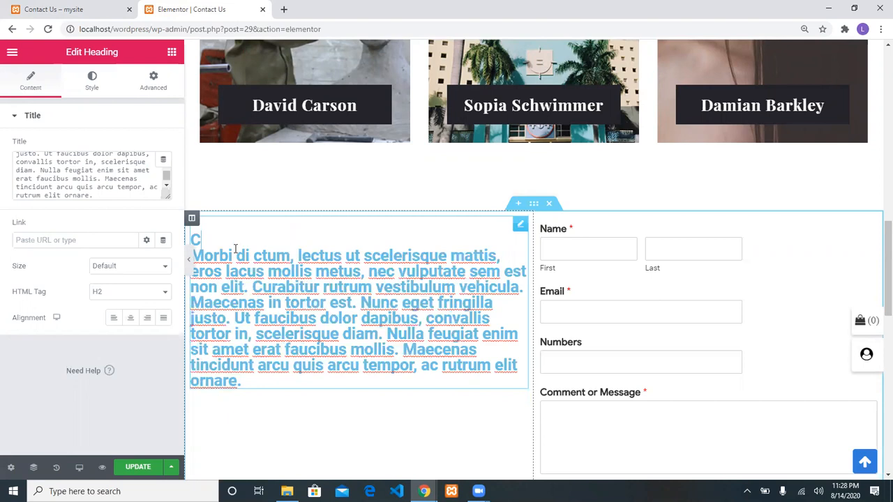
text(FEEL F)
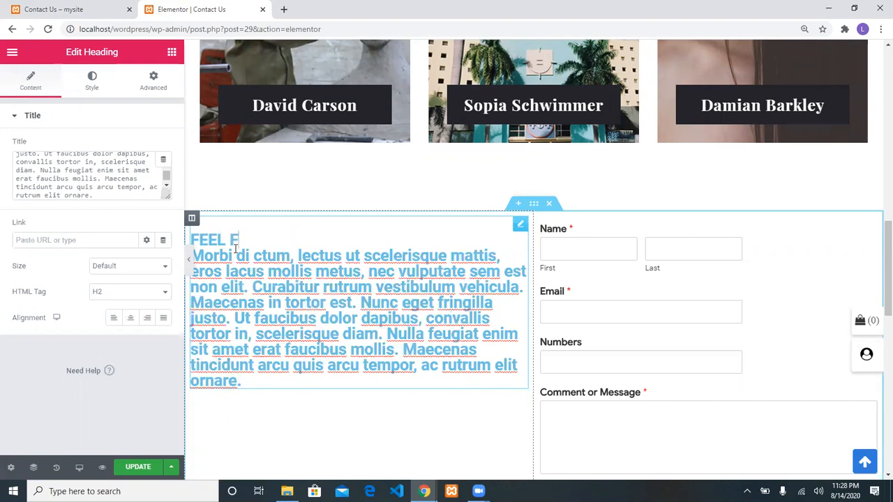
text(REE TO CONTACT US)
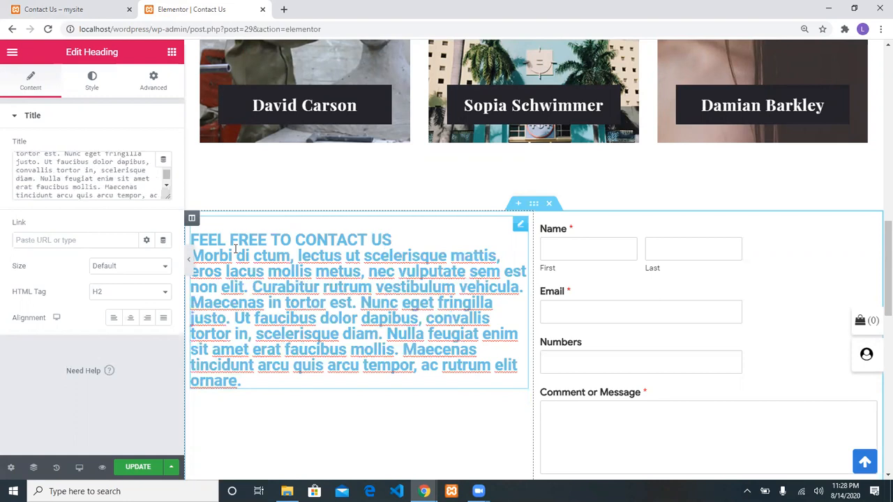
text(!)
Colour that line near-black #191A1B, update the page, and view the live Contact Us page
key(shift+Home)
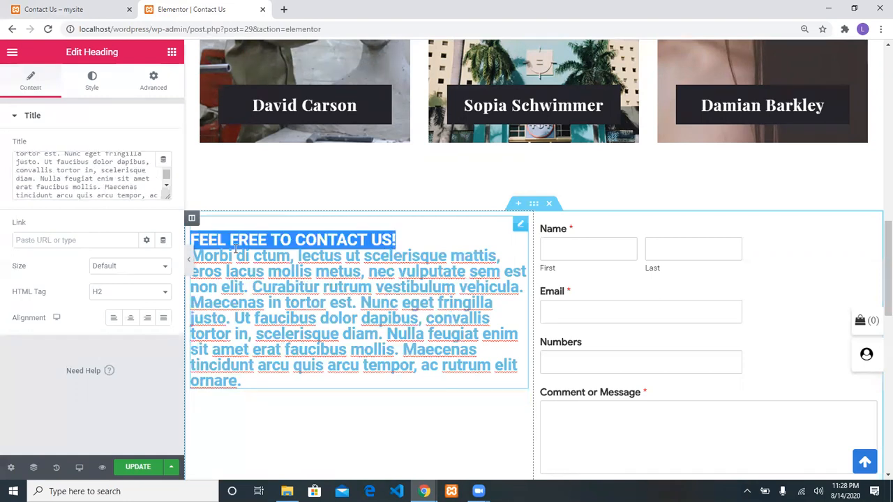
click(96, 89)
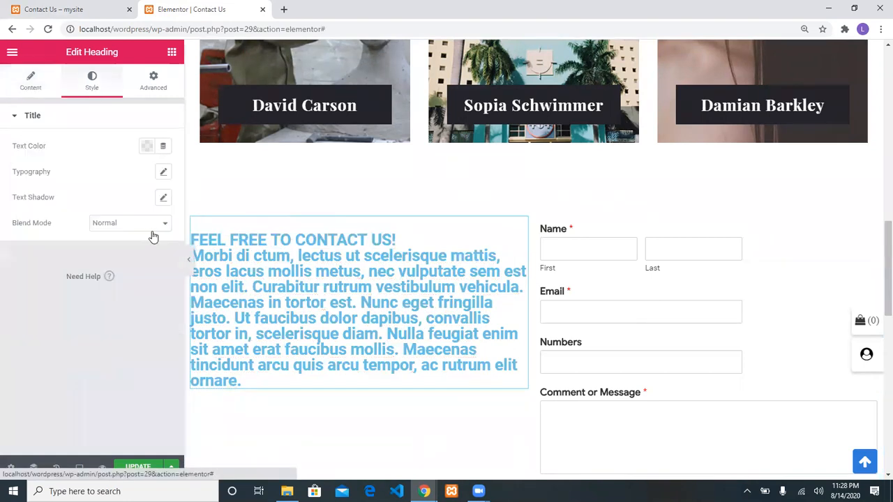
click(162, 152)
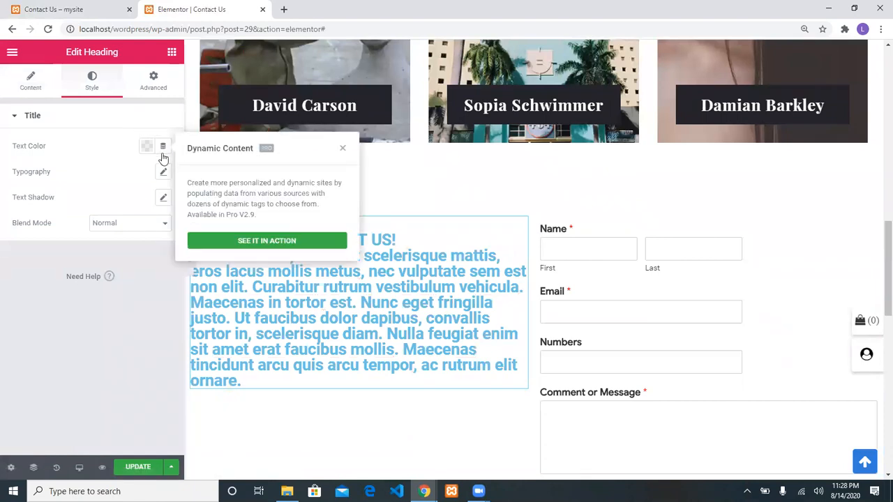
click(149, 151)
click(104, 176)
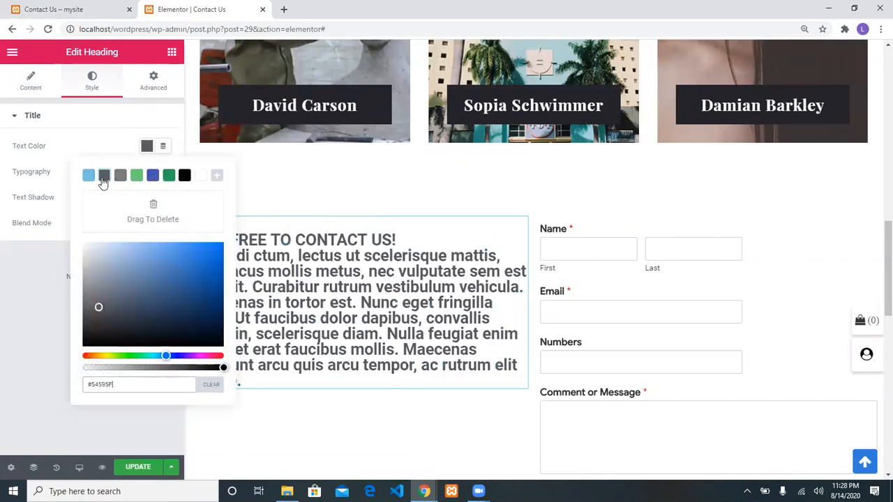
mouse_move(100, 309)
mouse_down()
mouse_move(88, 336)
mouse_move(92, 309)
mouse_up()
click(8, 356)
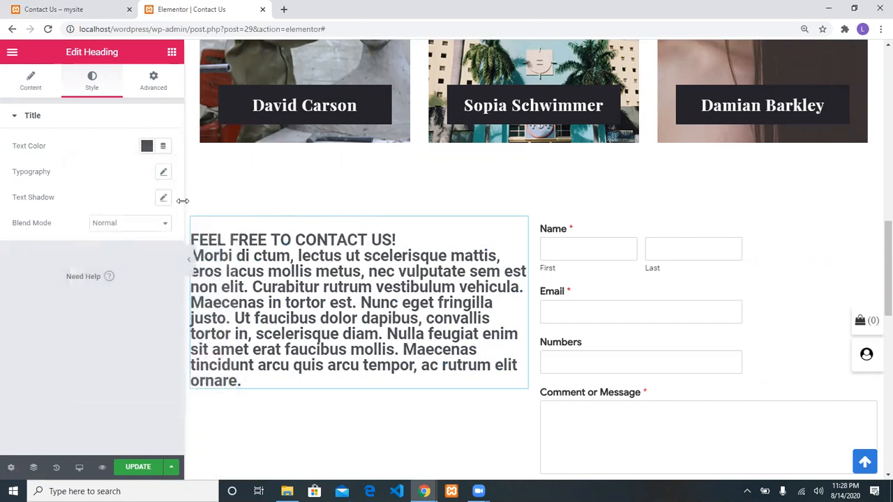
click(150, 475)
click(71, 8)
Reload the live Contact Us page and go to the About Us page
click(285, 24)
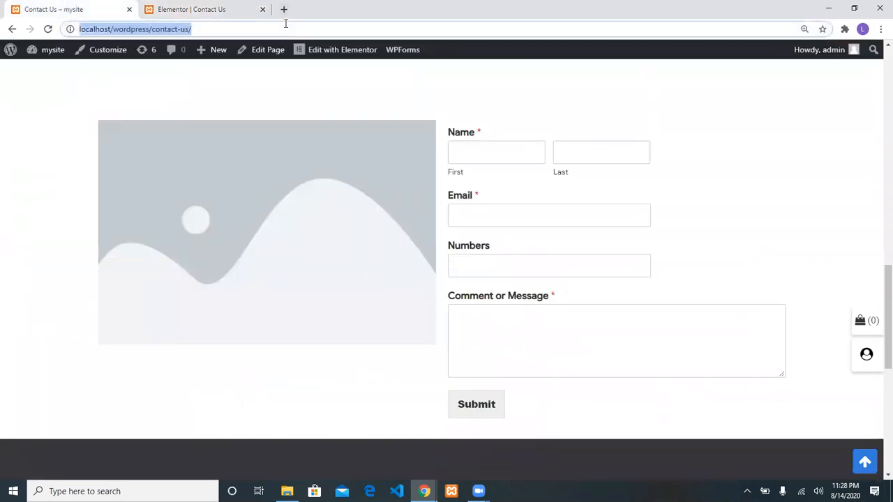
key(Return)
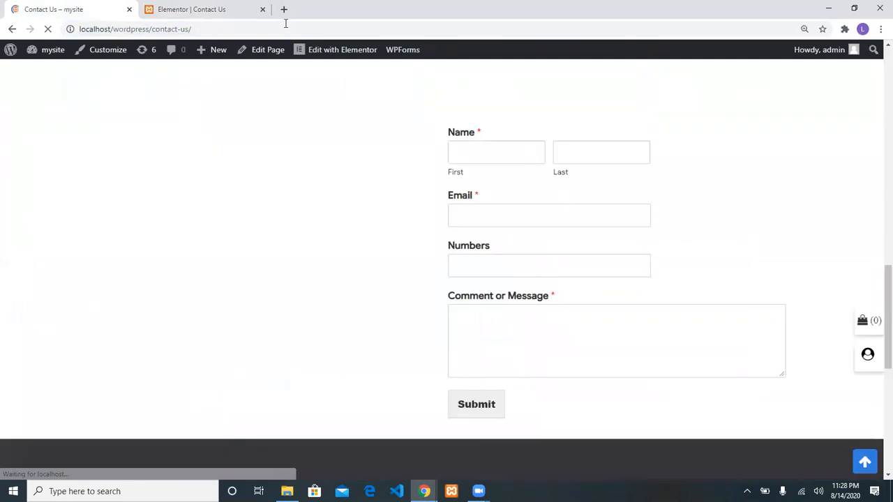
scroll(364, 160, up, 10)
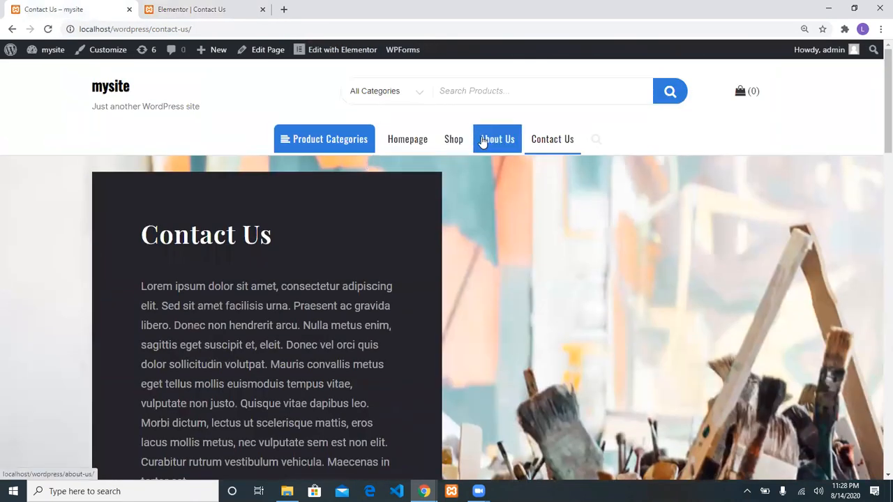
click(490, 140)
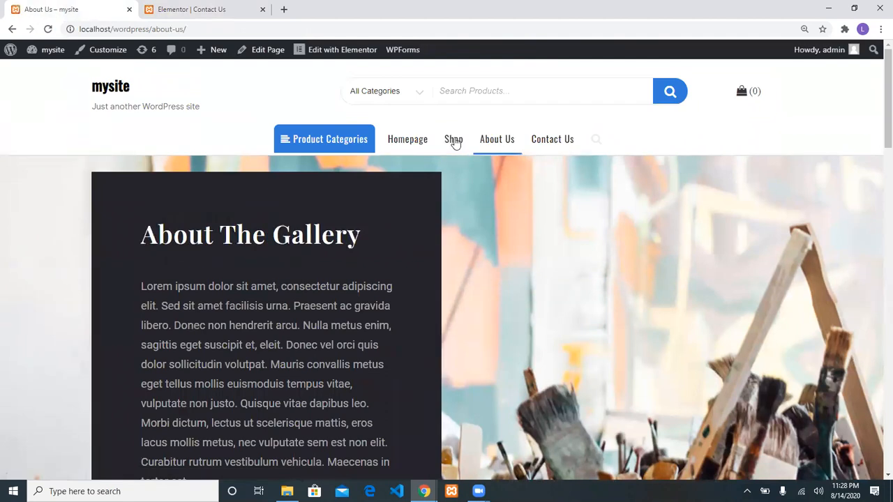
Open the Shop page and sort its products by popularity
click(454, 142)
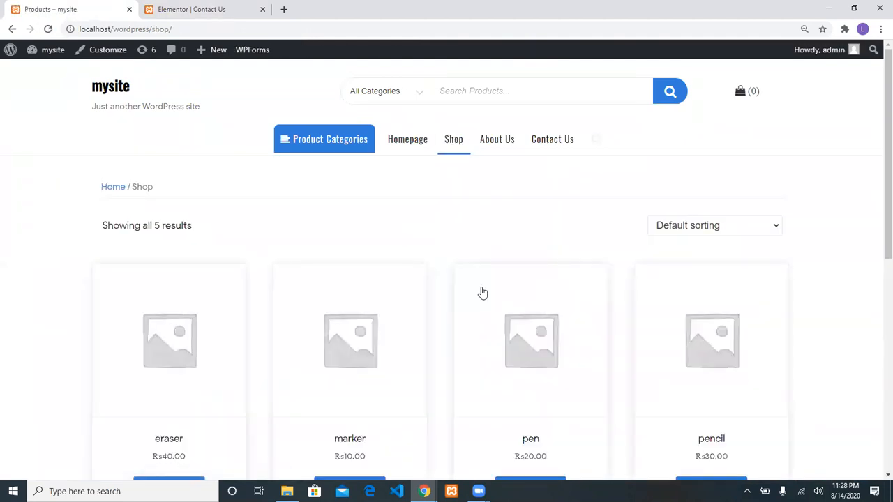
scroll(481, 293, down, 3)
scroll(482, 293, up, 3)
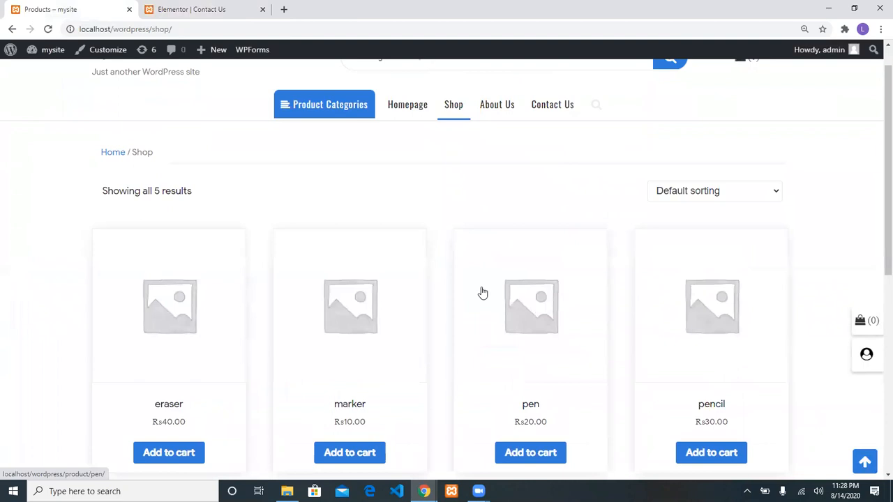
click(714, 200)
click(706, 232)
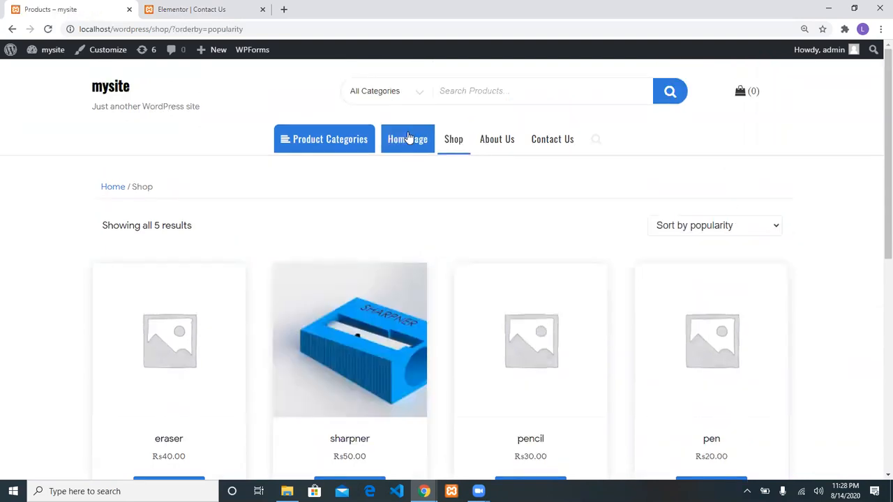
Go to the homepage and scroll through its Hello World banner and content
click(409, 138)
scroll(518, 237, down, 10)
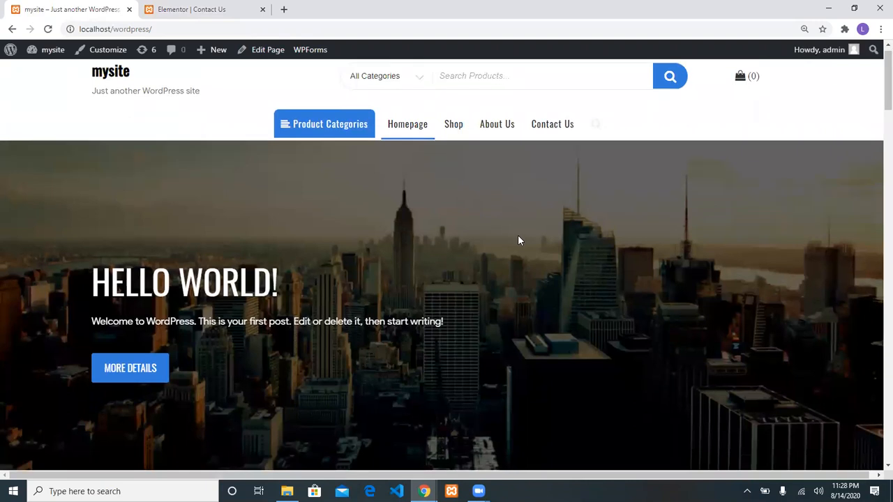
scroll(518, 241, down, 5)
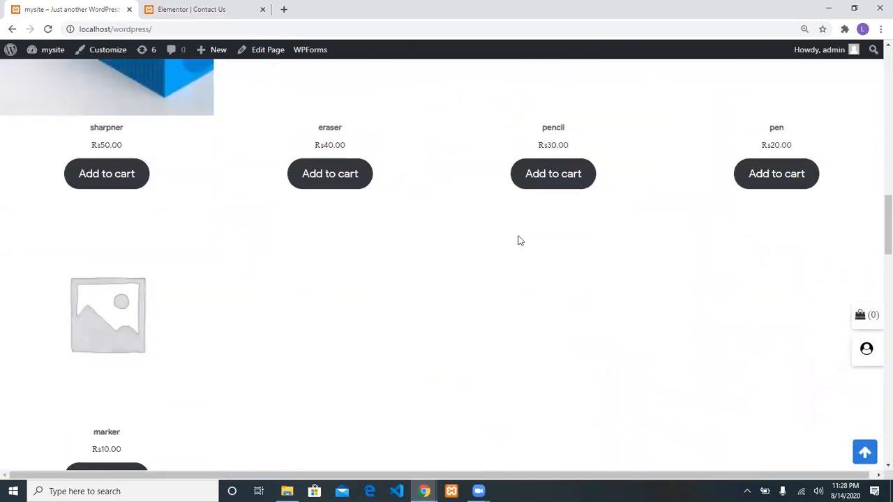
scroll(518, 241, up, 15)
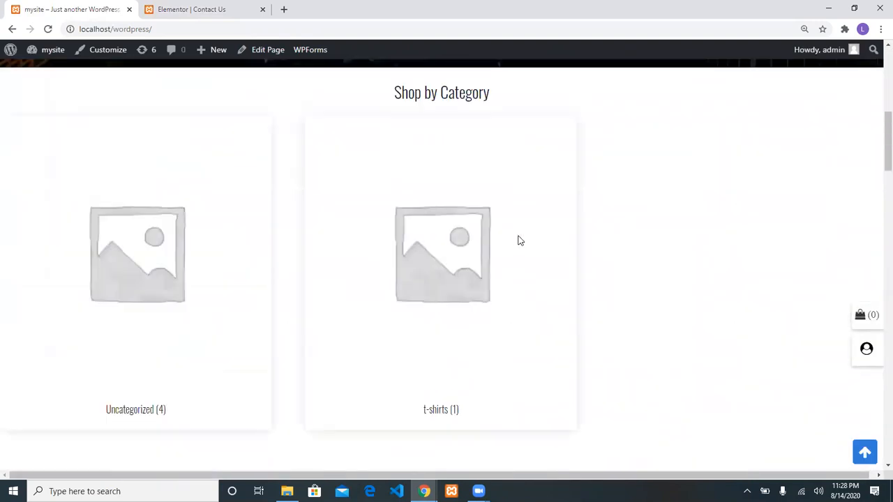
scroll(517, 240, down, 3)
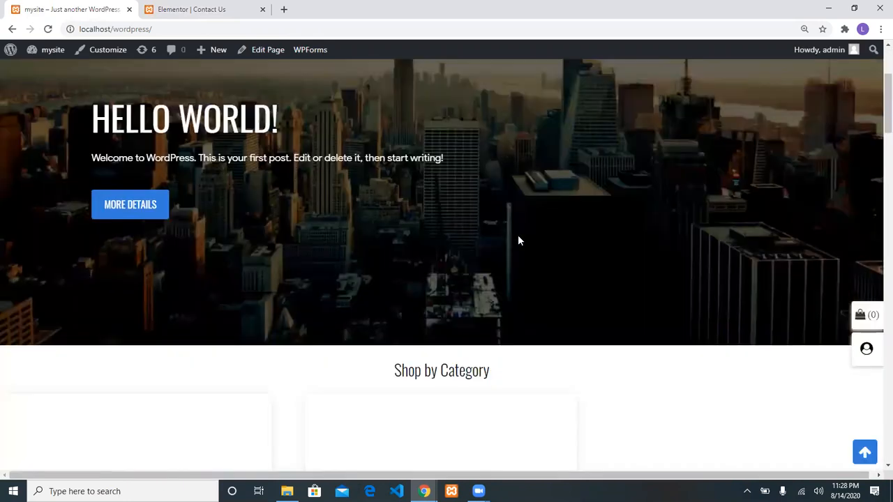
scroll(517, 239, up, 3)
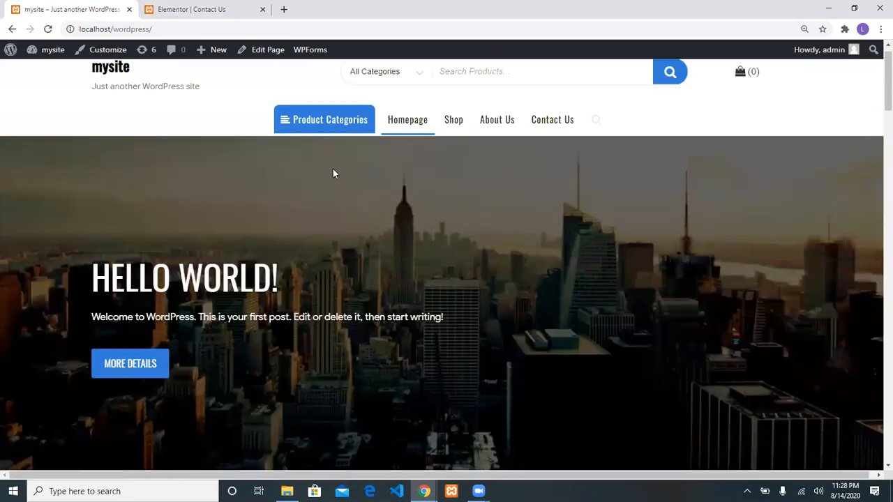
scroll(332, 169, up, 1)
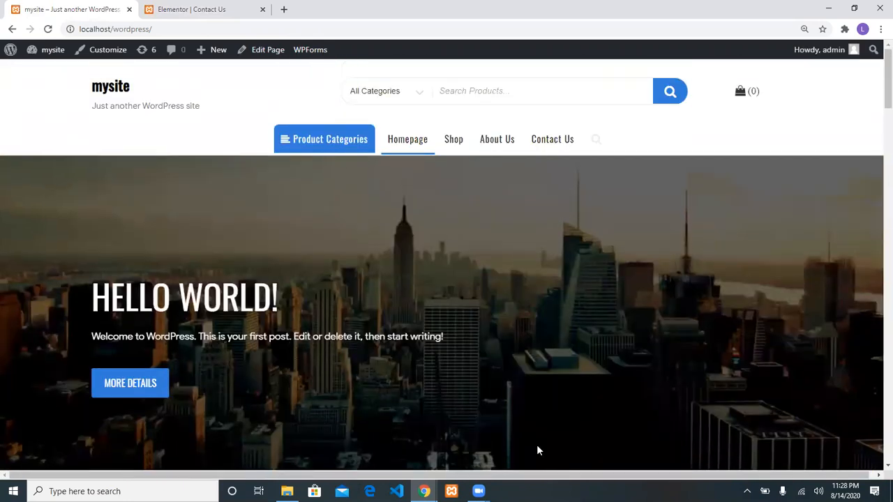